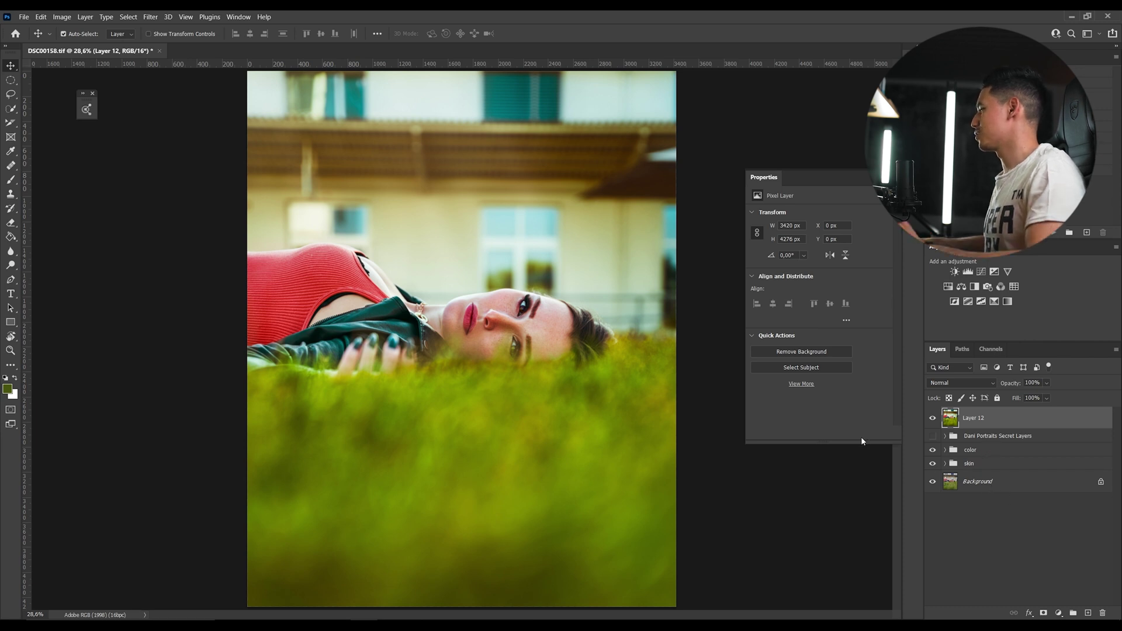
# - Hide Layer 12 and the color group, leaving only the skin group showing over the Background
pyautogui.click(933, 420)
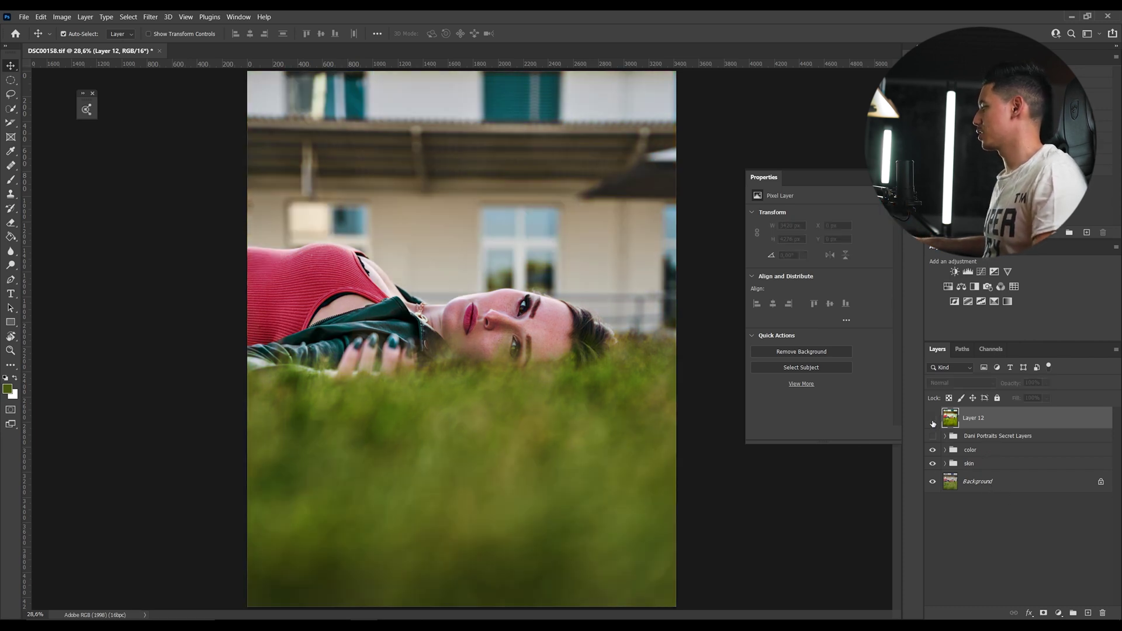
pyautogui.click(933, 450)
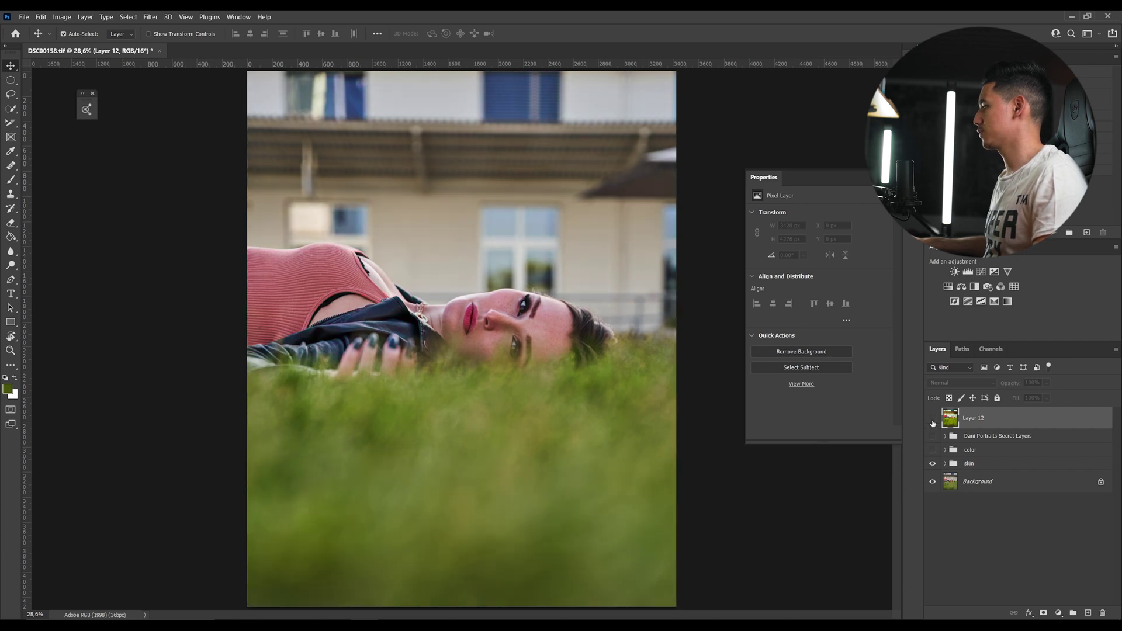
pyautogui.click(933, 421)
pyautogui.click(933, 421)
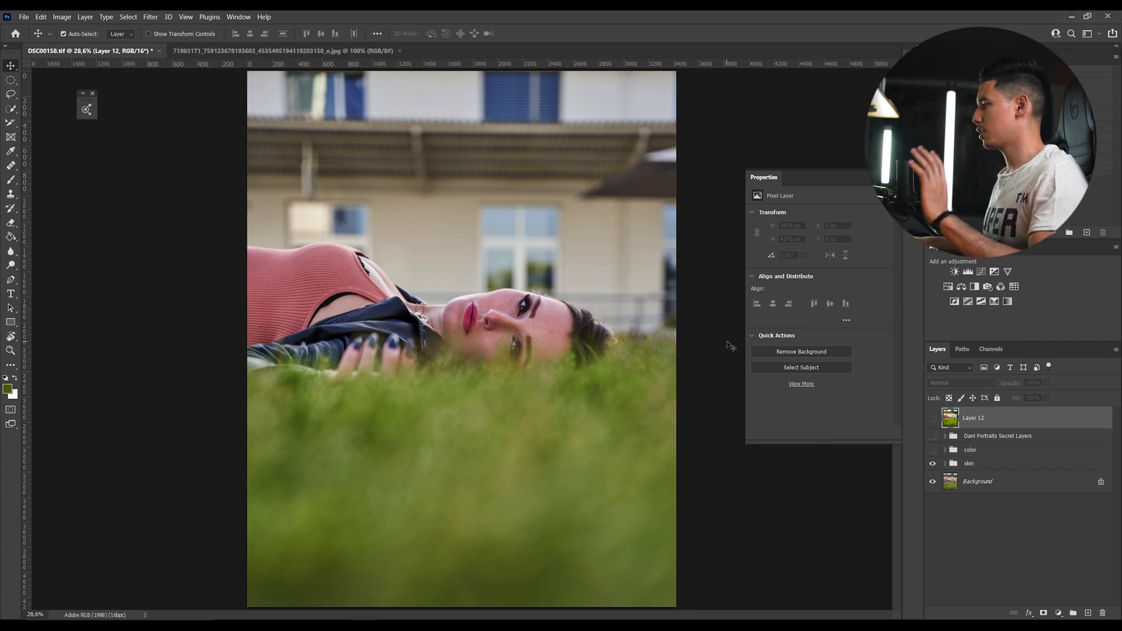
# - Compare the colours of the reference photo with the portrait DSC00158.tif by switching between the two documents
pyautogui.click(260, 52)
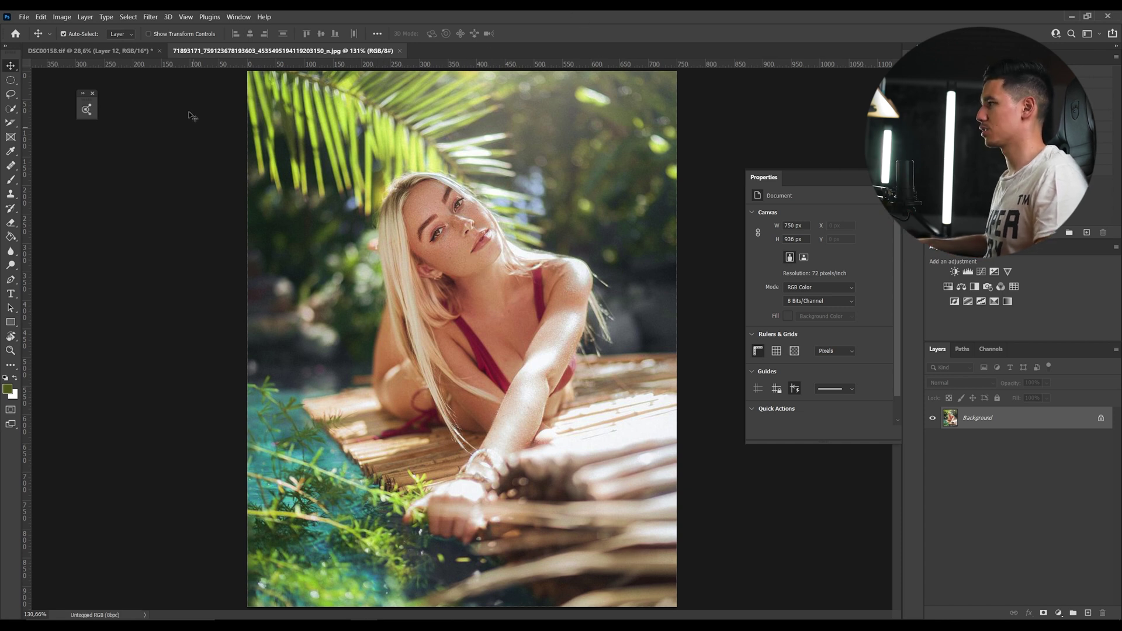
pyautogui.click(109, 52)
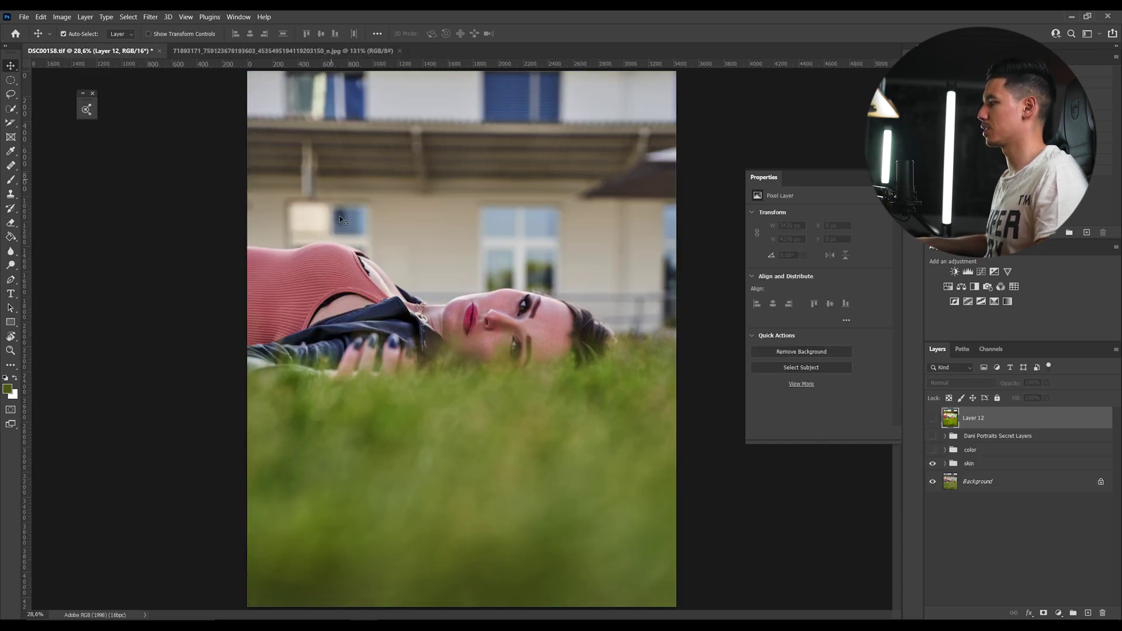
pyautogui.click(254, 52)
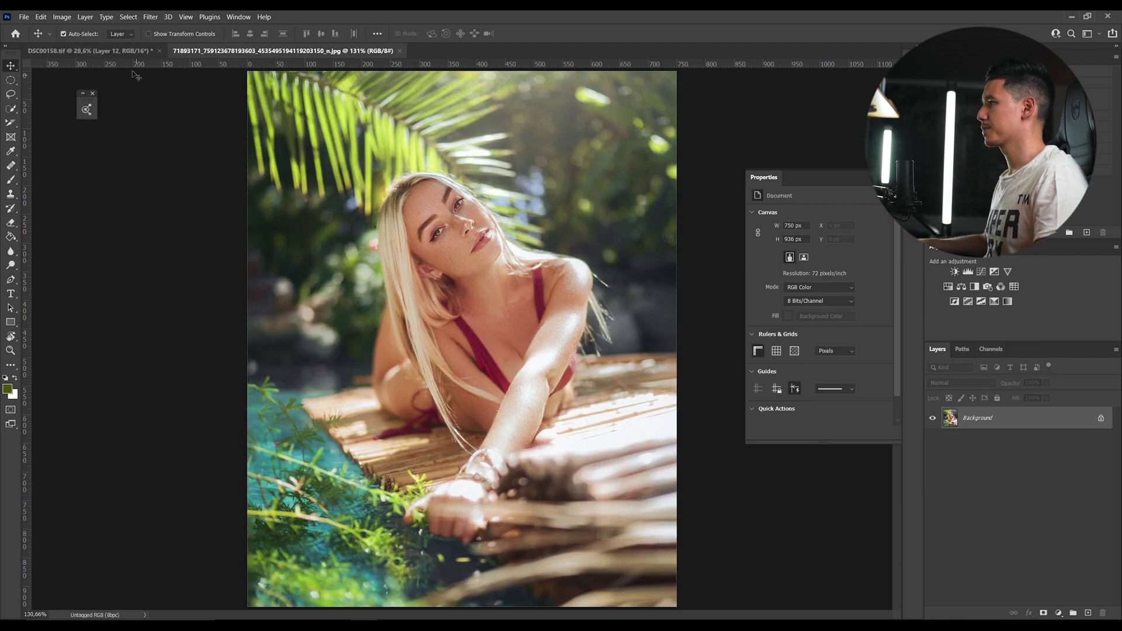
pyautogui.click(101, 52)
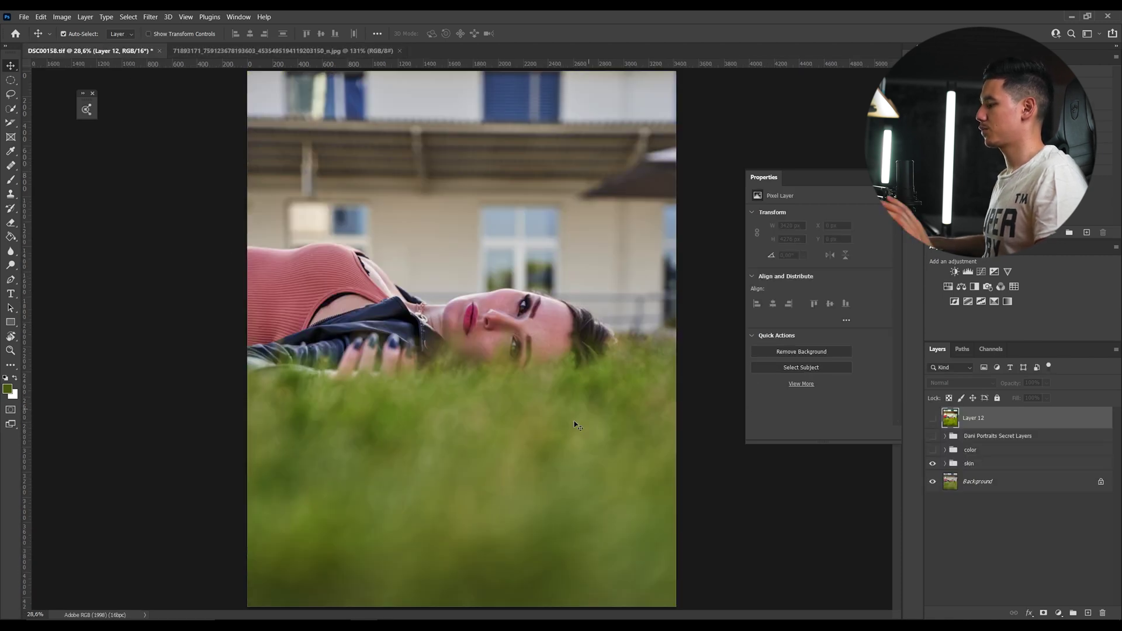
# - Switch to the browser with the Adobe Color wheel page and change the site language to English
pyautogui.moveTo(450, 625)
pyautogui.click(446, 581)
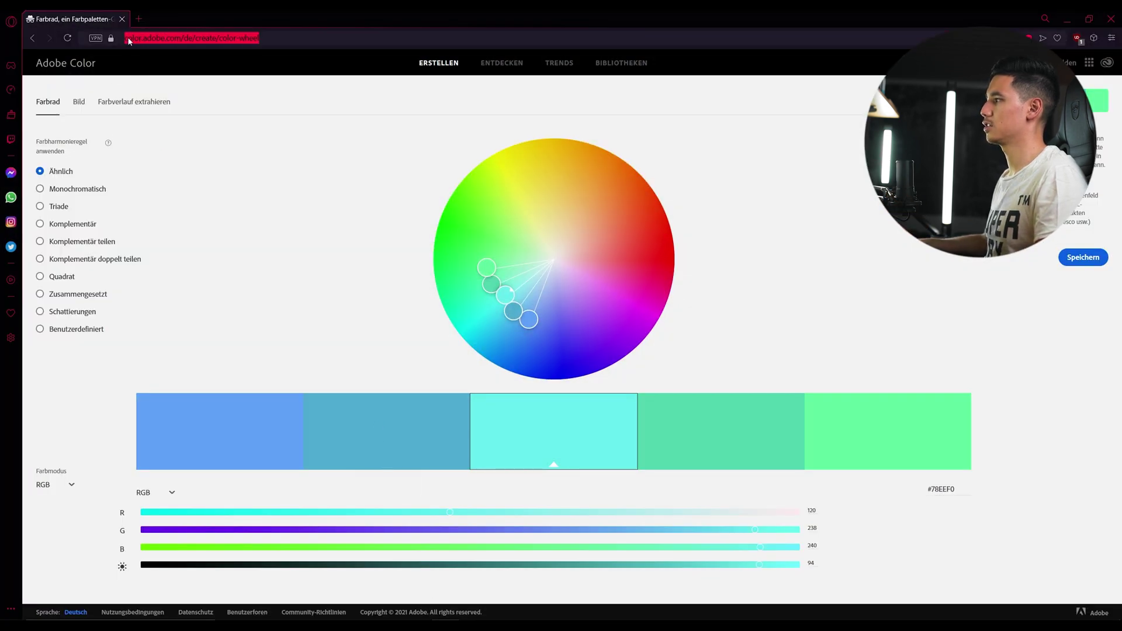
pyautogui.click(175, 37)
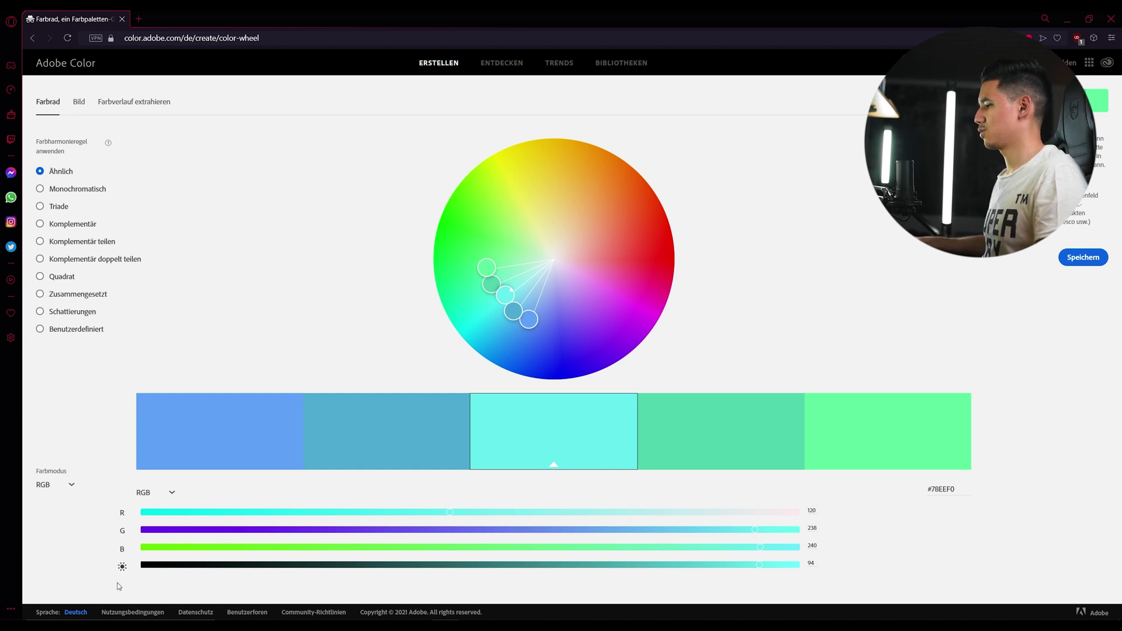
pyautogui.click(75, 612)
pyautogui.click(75, 340)
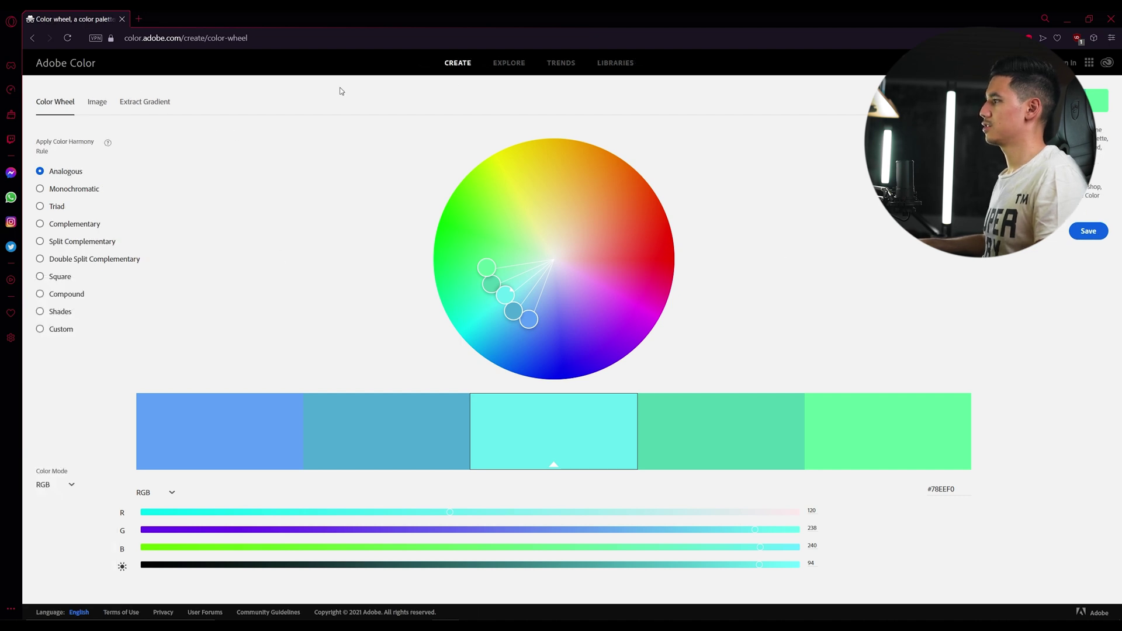
# - Extract a colour theme from the reference JPG in Downloads and show the extracted theme on the Color Wheel
pyautogui.click(96, 105)
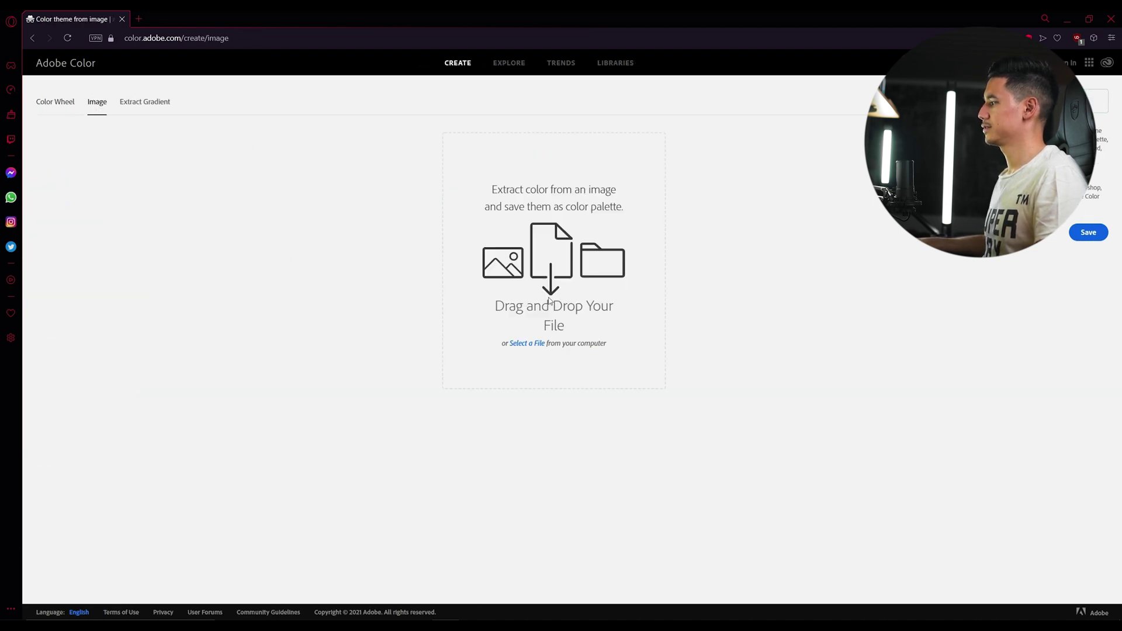
pyautogui.click(527, 343)
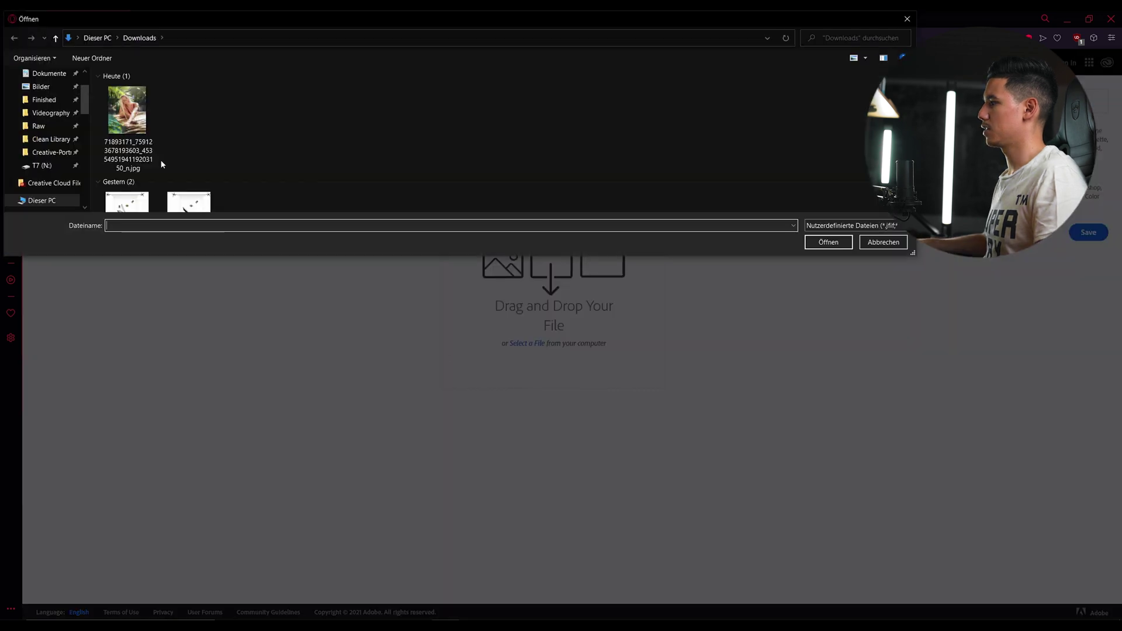
pyautogui.click(125, 112)
pyautogui.doubleClick(125, 113)
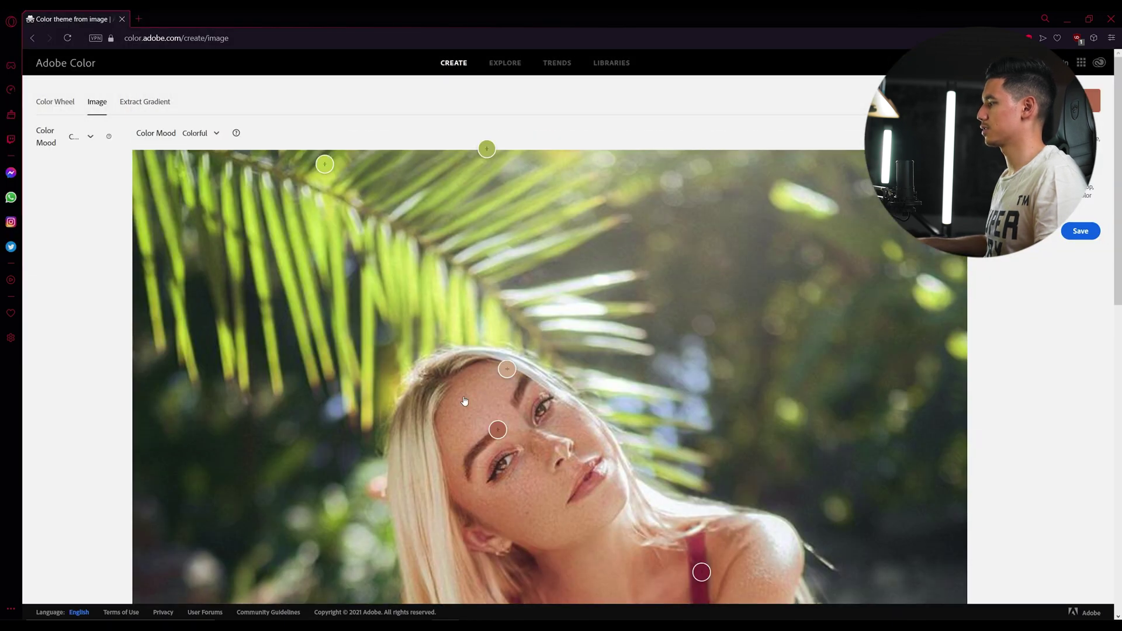
pyautogui.scroll(-5, 465, 401)
pyautogui.scroll(5, 400, 345)
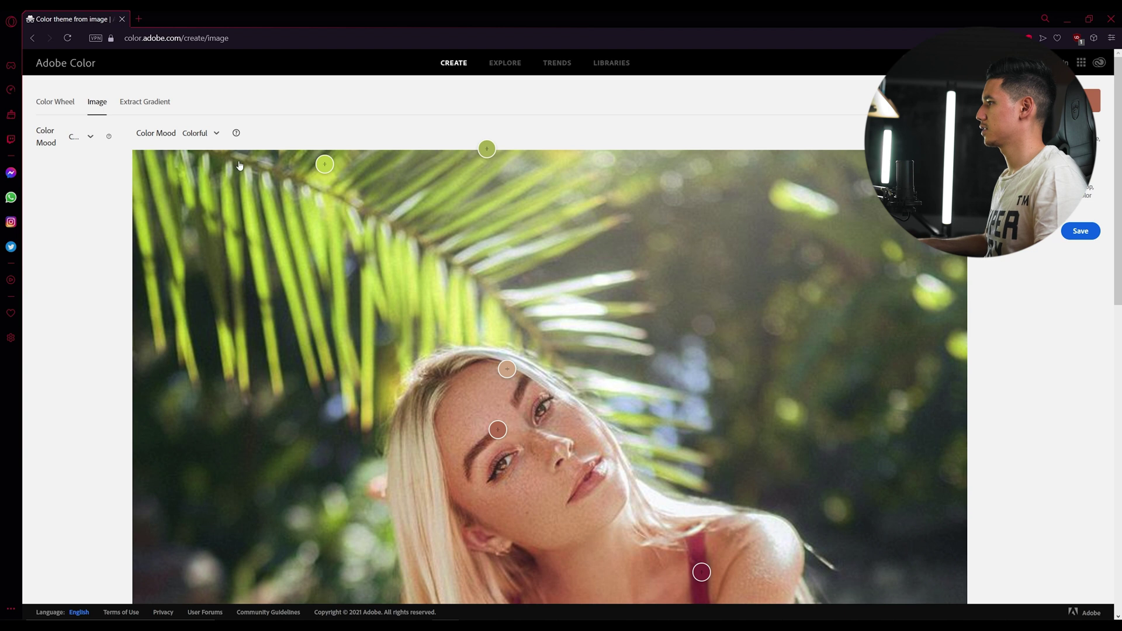
pyautogui.click(59, 104)
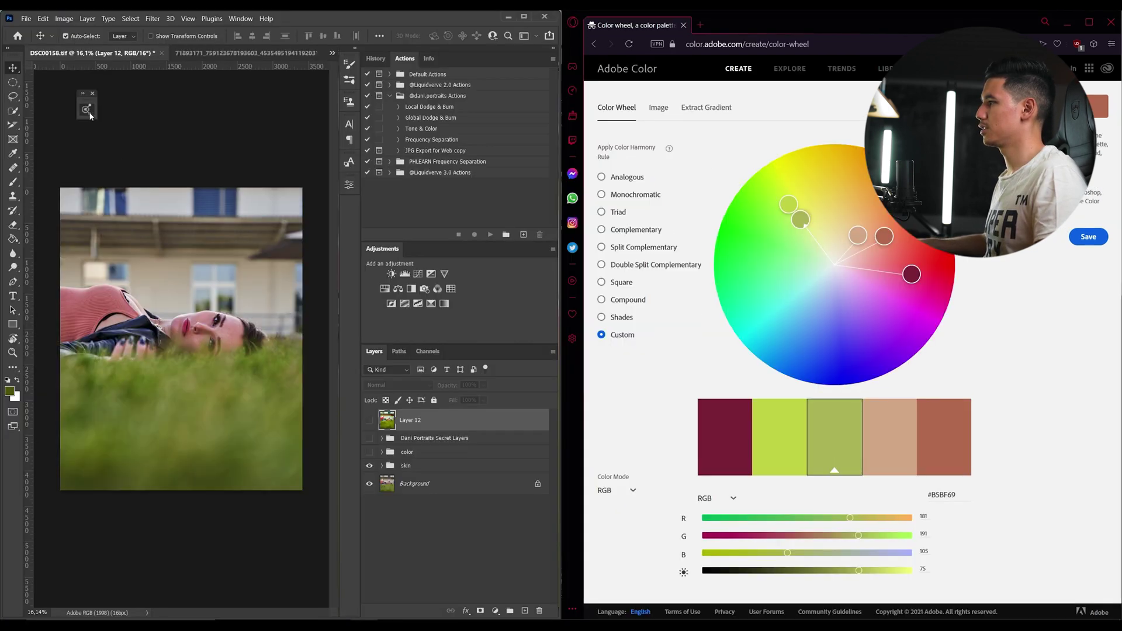
# - In Photoshop, open the Adobe Color Themes extension, choose the Brush tool and try sampling colours as the foreground colour
pyautogui.click(87, 110)
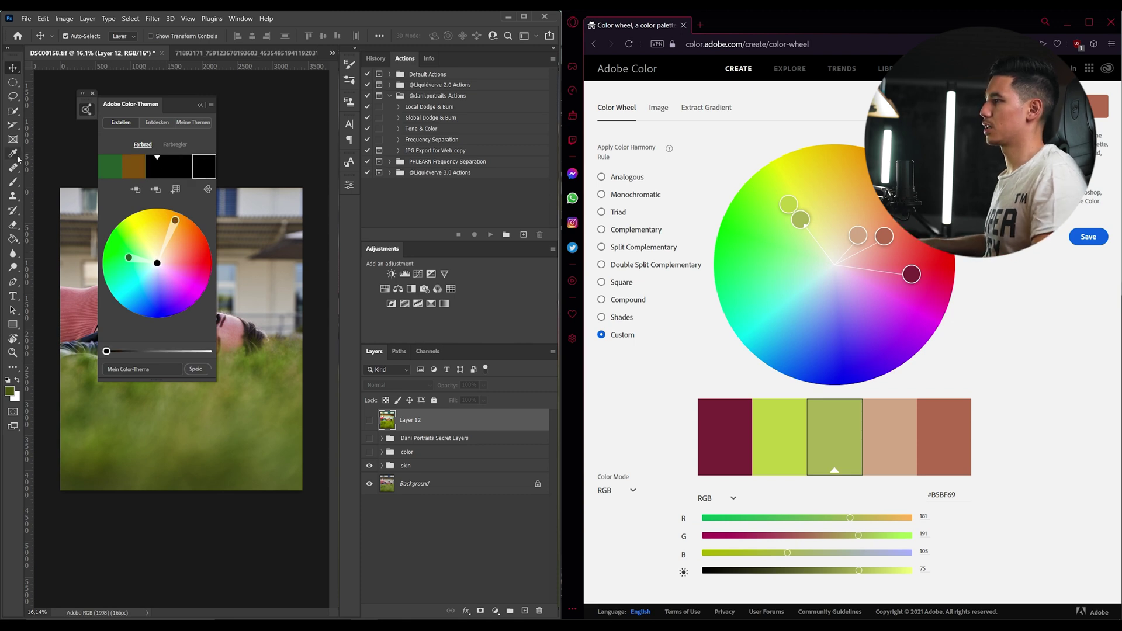
pyautogui.click(18, 184)
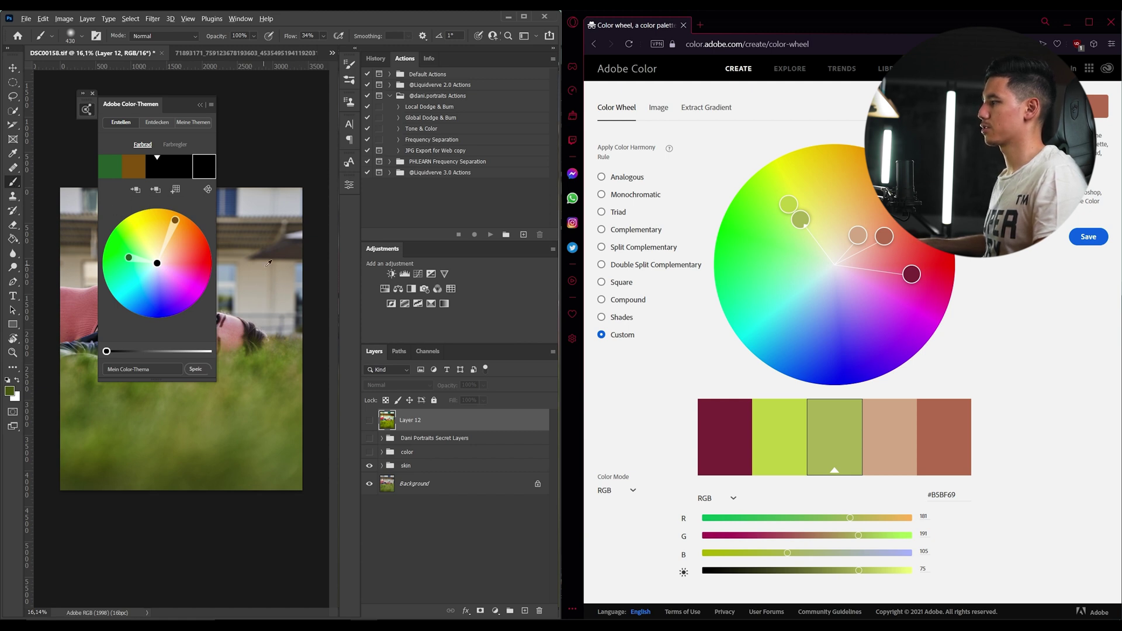
pyautogui.moveTo(285, 250)
pyautogui.mouseDown()
pyautogui.moveTo(263, 195)
pyautogui.moveTo(251, 418)
pyautogui.moveTo(325, 339)
pyautogui.moveTo(264, 297)
pyautogui.moveTo(277, 242)
pyautogui.mouseUp()
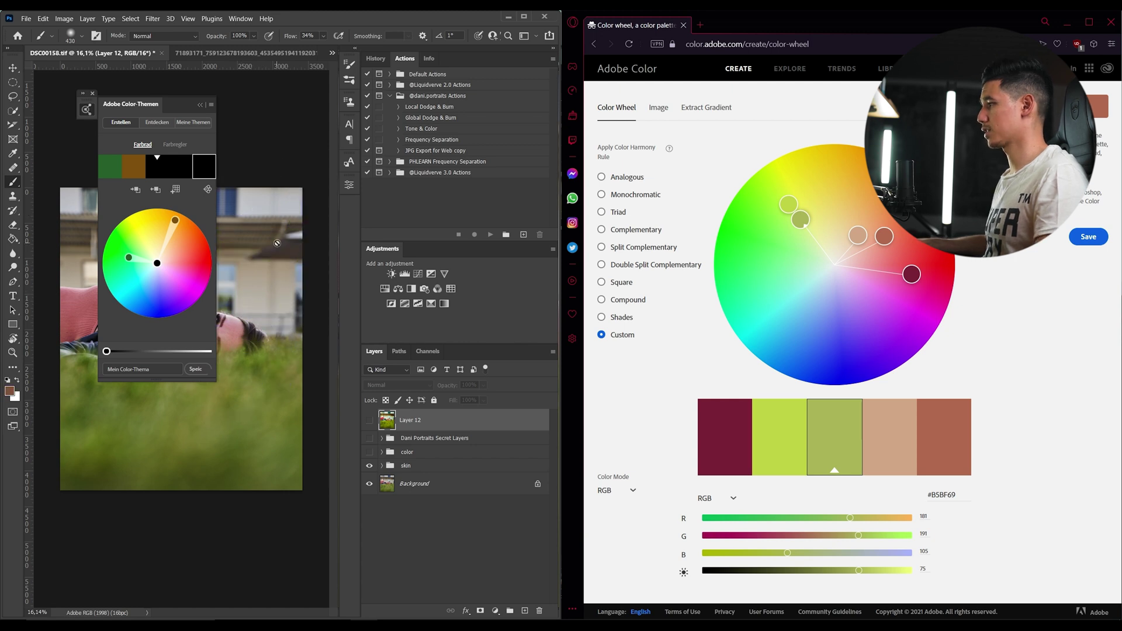
pyautogui.rightClick(17, 182)
pyautogui.click(57, 182)
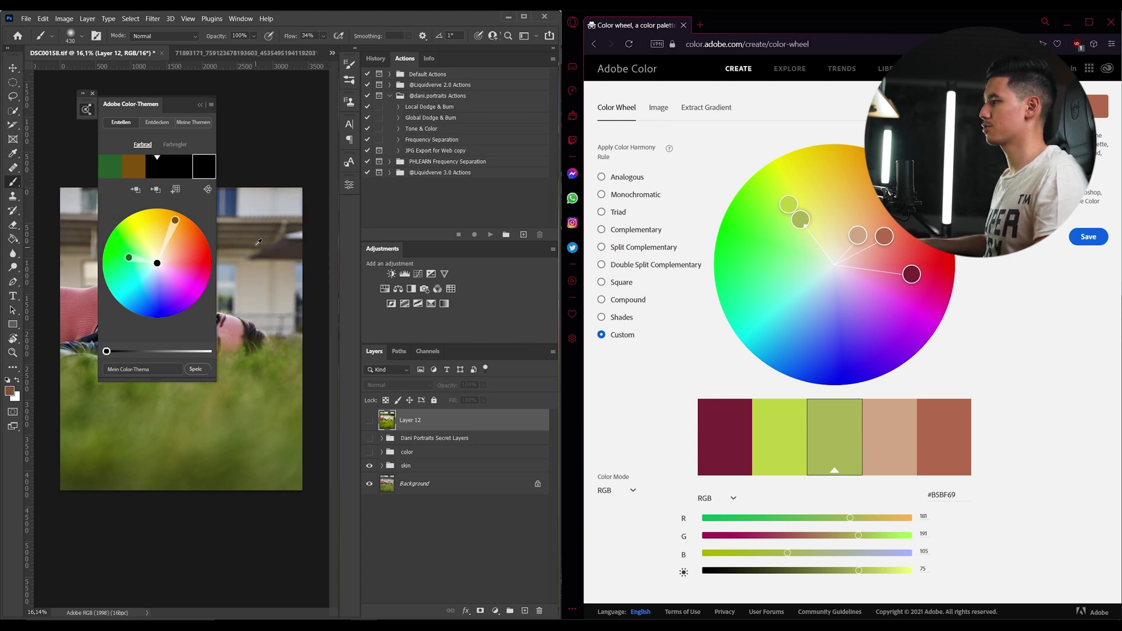
pyautogui.moveTo(271, 217); pyautogui.dragTo(263, 272)
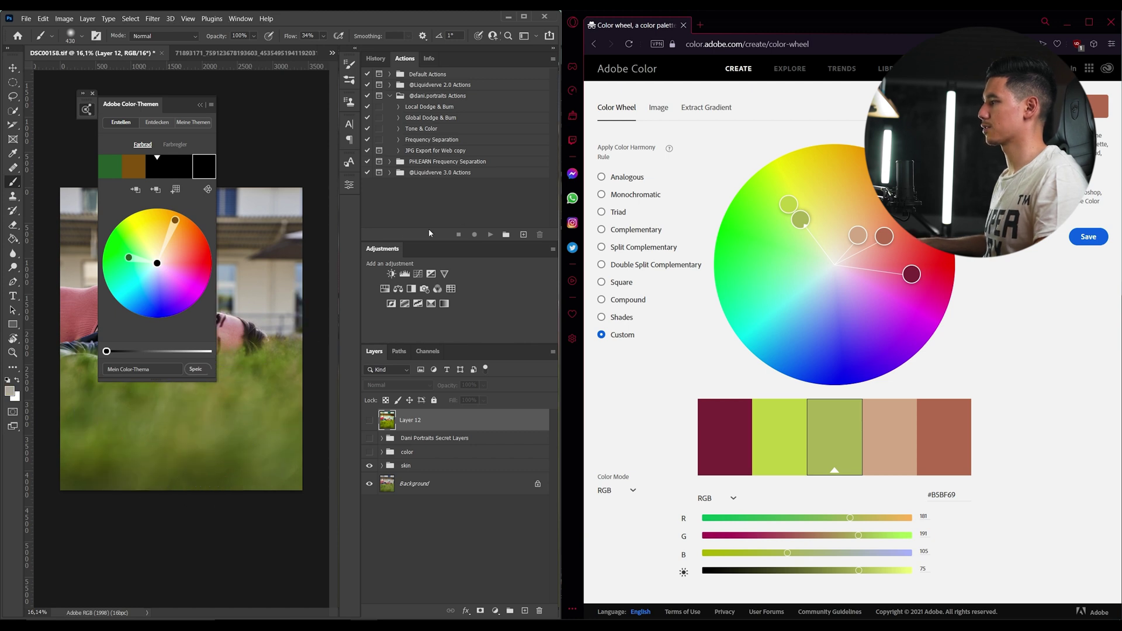
# - Sample the terracotta and beige swatches from the web theme into the fifth and fourth swatches of the Color Themes palette
pyautogui.moveTo(262, 225); pyautogui.dragTo(703, 233)
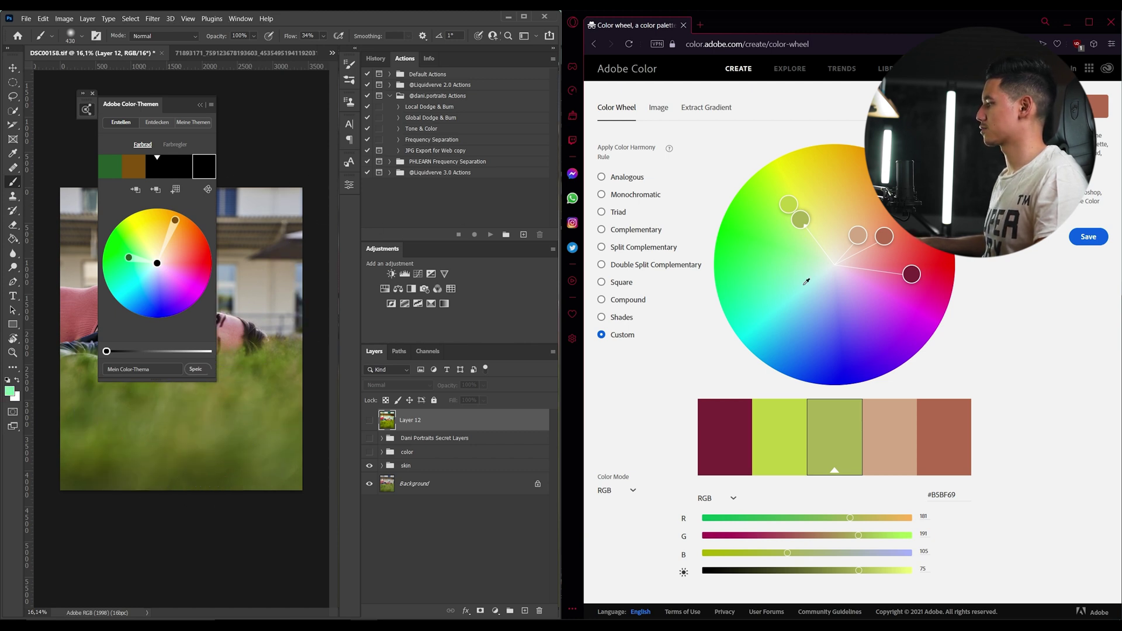
pyautogui.click(155, 189)
pyautogui.click(180, 167)
pyautogui.moveTo(263, 281); pyautogui.dragTo(777, 320)
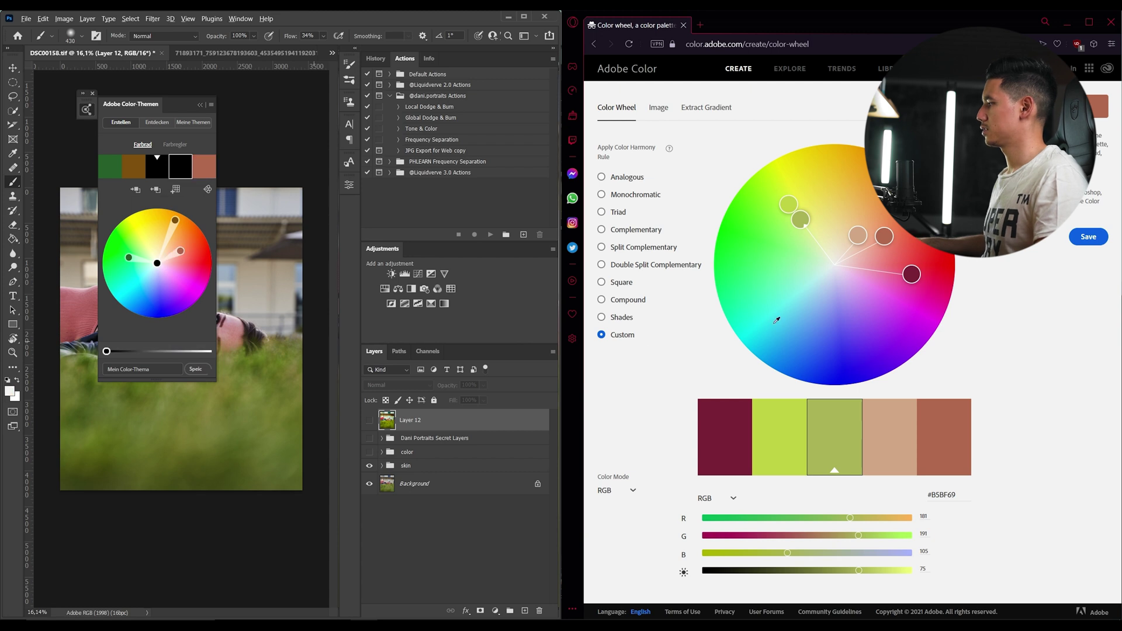
pyautogui.click(135, 190)
# - Fill the third, second and first palette swatches with the olive green, lime green and burgundy sampled from the web theme
pyautogui.click(157, 167)
pyautogui.moveTo(263, 234); pyautogui.dragTo(815, 452)
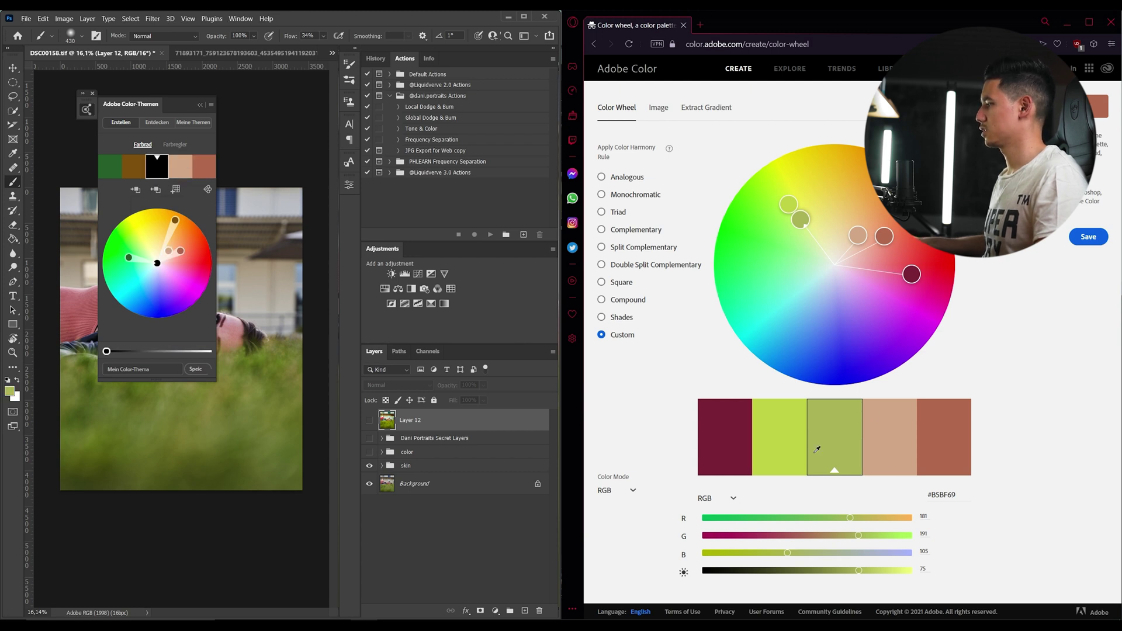
pyautogui.click(155, 189)
pyautogui.click(130, 169)
pyautogui.moveTo(300, 327); pyautogui.dragTo(779, 436)
pyautogui.click(155, 189)
pyautogui.click(109, 167)
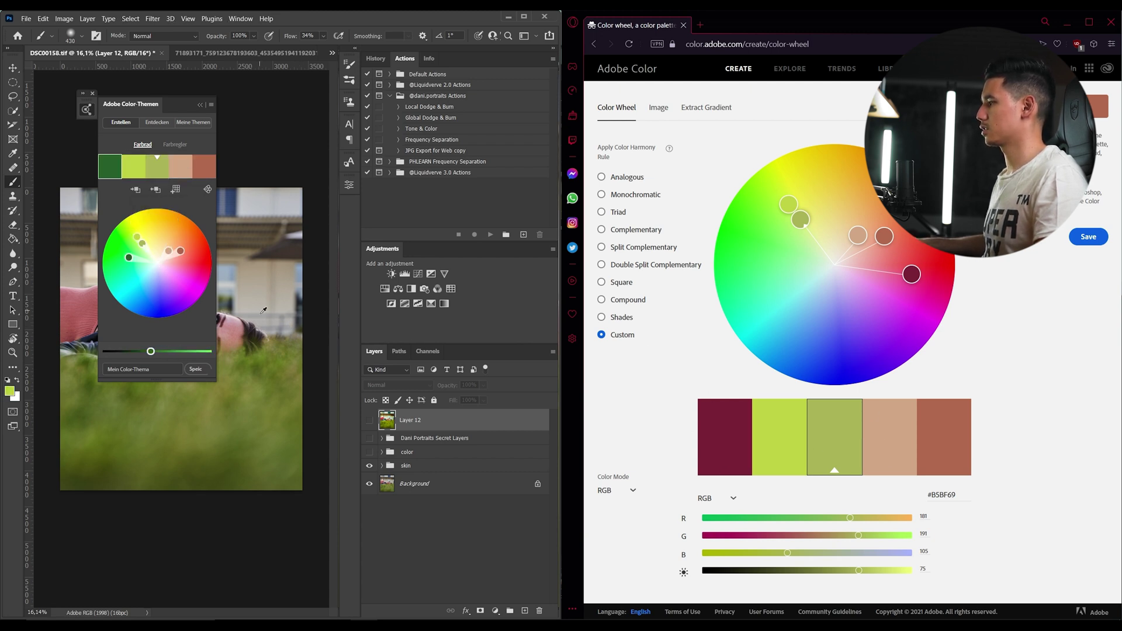
pyautogui.click(155, 189)
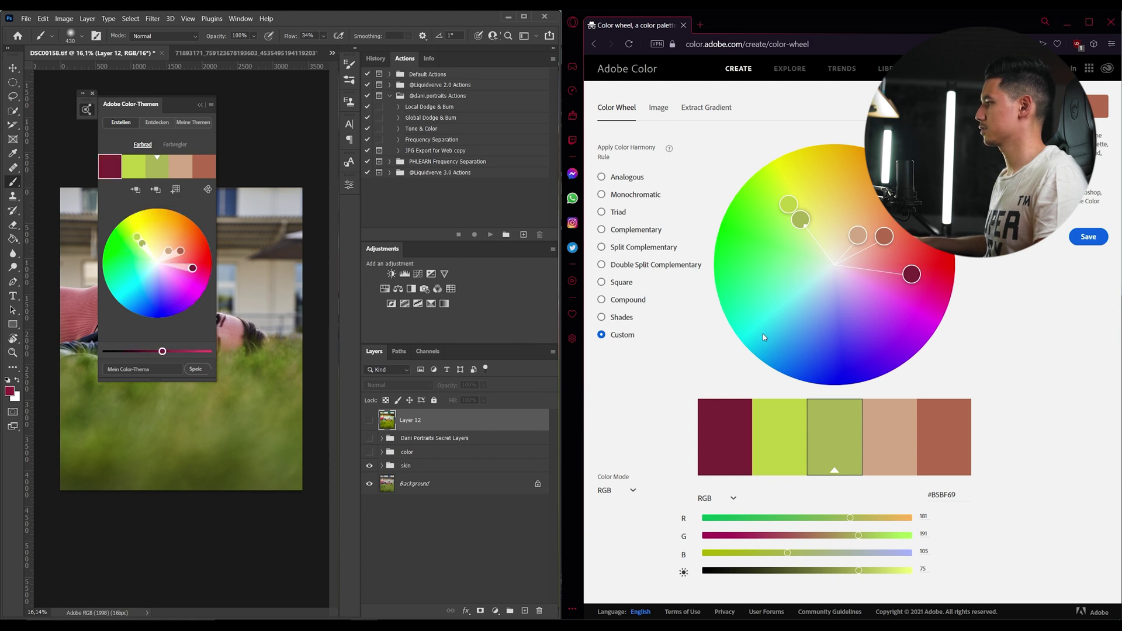
# - Return Photoshop to full screen, fit the portrait in view and check the reference photo against the new palette
pyautogui.hotkey('alt', 'Tab')
pyautogui.press('super+Up')
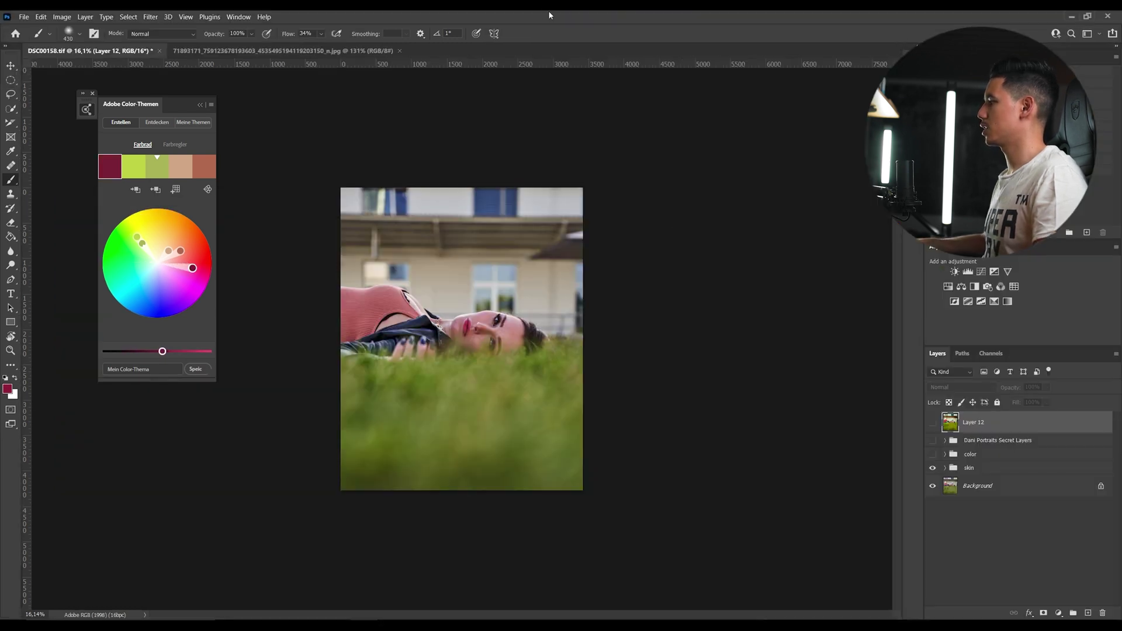
pyautogui.hotkey('ctrl', '0')
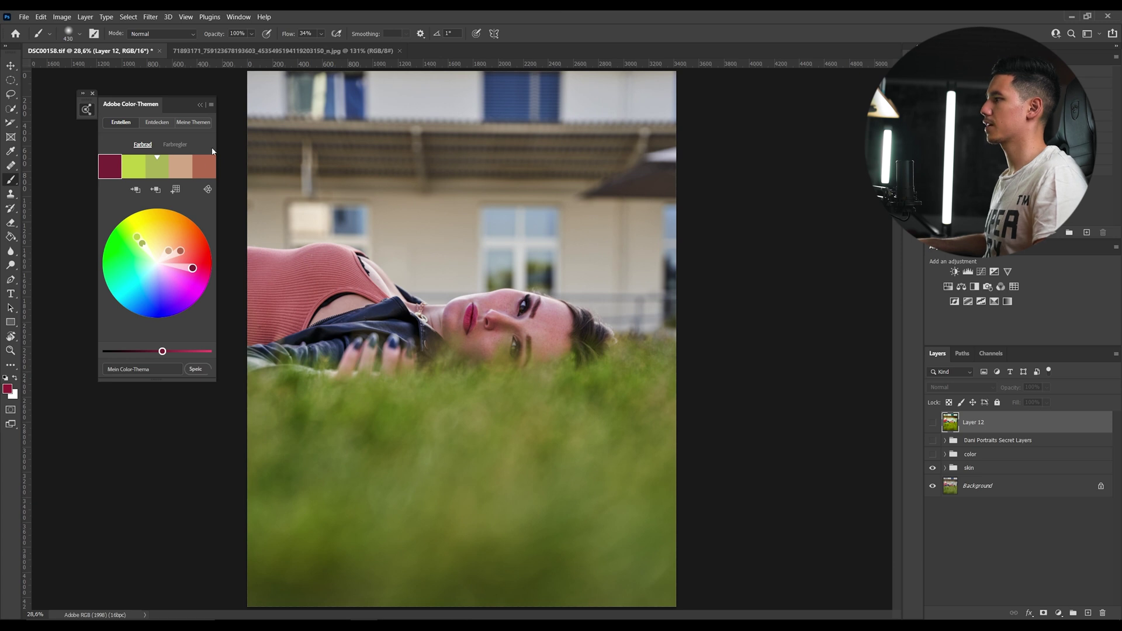
pyautogui.click(283, 51)
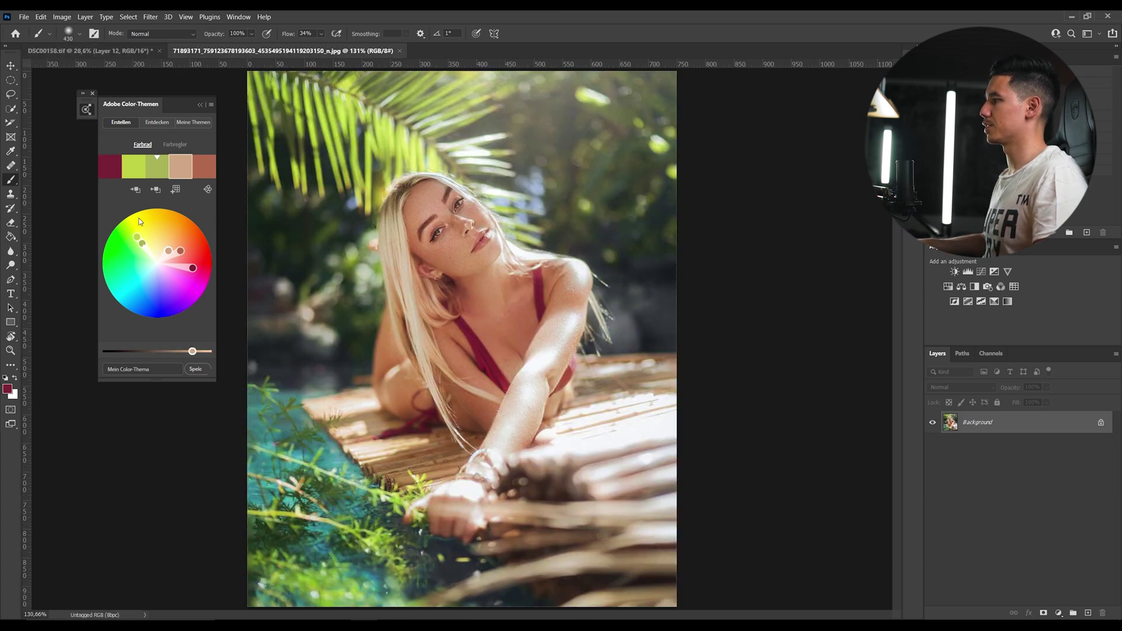
pyautogui.click(97, 52)
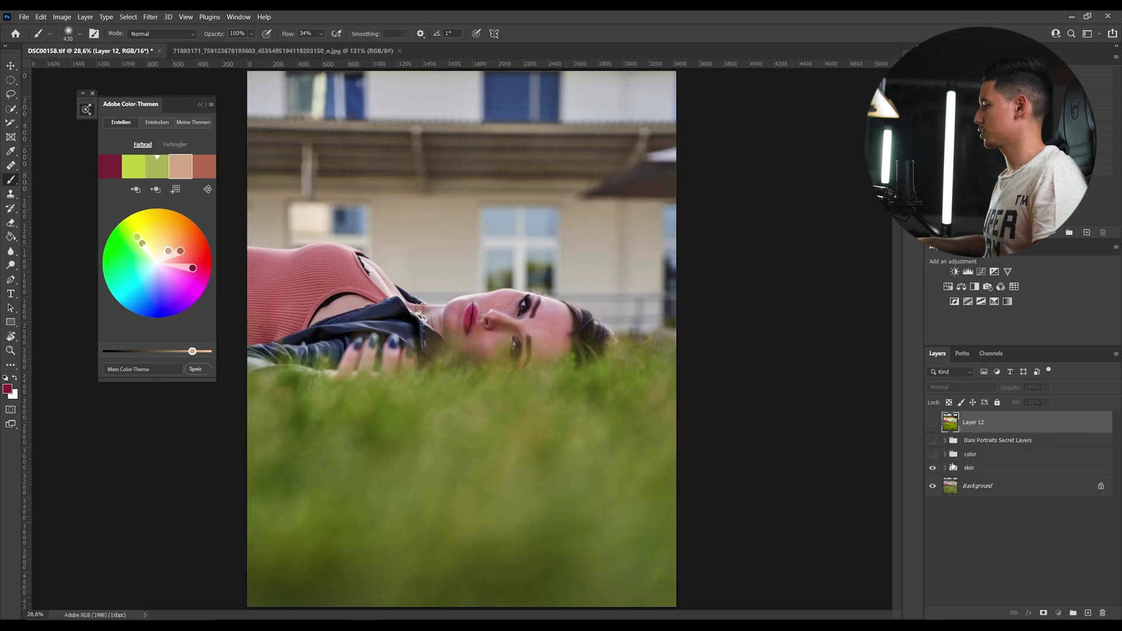
# - Group Layer 12, Dani Portraits Secret Layers and the color group, and name the new group "Coloring Etc."
pyautogui.click(963, 469)
pyautogui.click(968, 455)
pyautogui.keyDown('shift'); pyautogui.click(969, 426); pyautogui.keyUp('shift')
pyautogui.hotkey('ctrl', 'g')
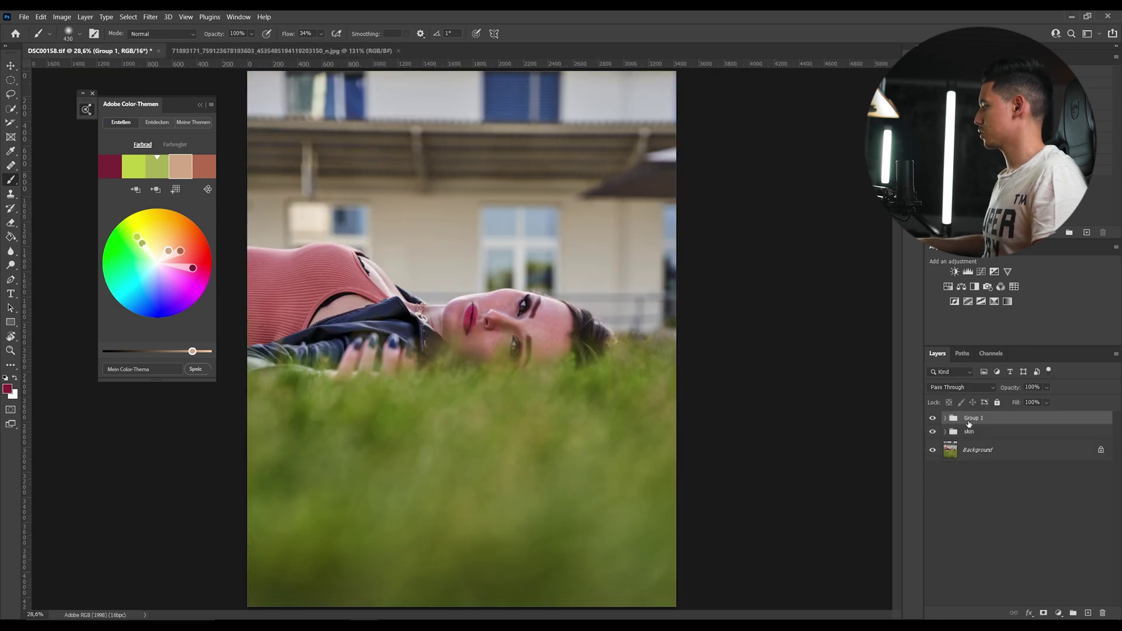
pyautogui.write('Colo')
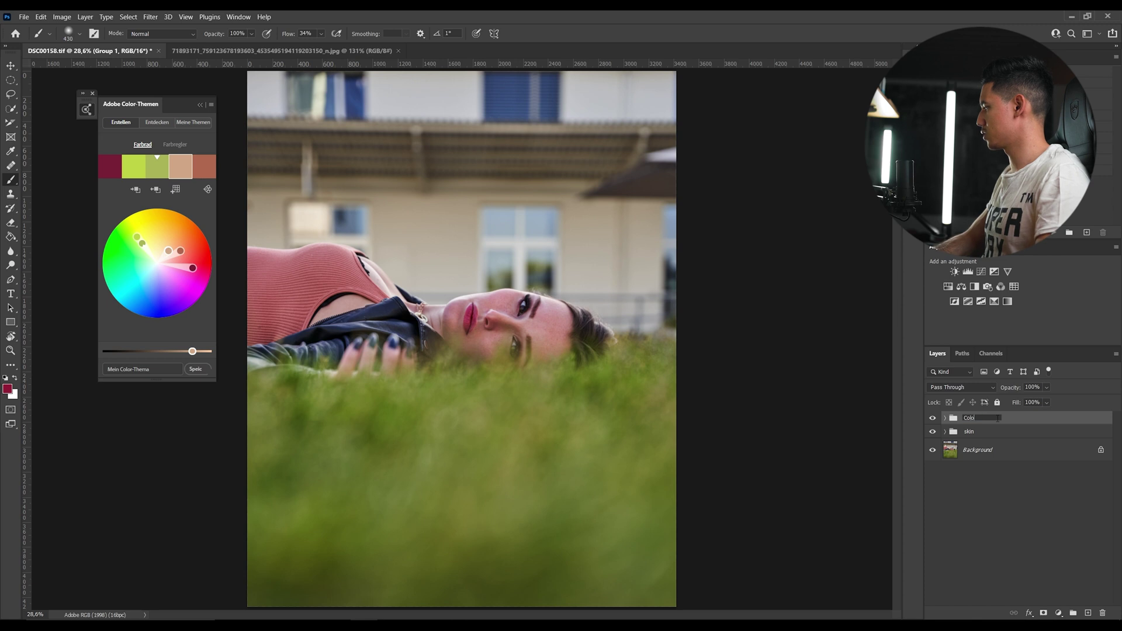
pyautogui.write('ring TEtc.')
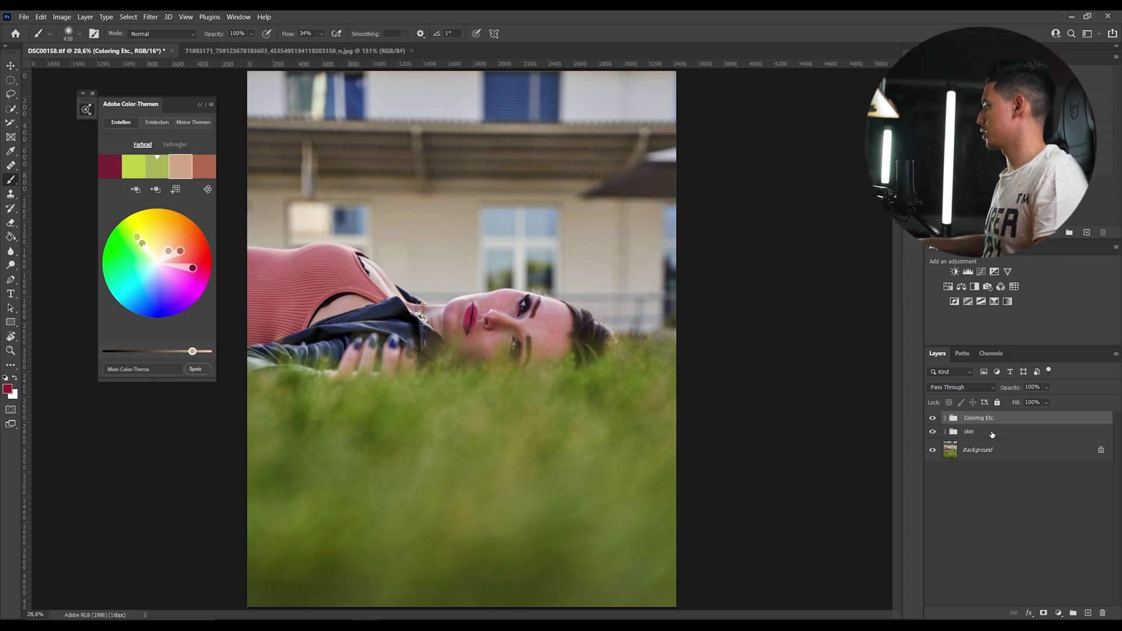
# - Hide the Coloring Etc. group and add a Selective Color adjustment above the skin group, targeting Greens
pyautogui.click(931, 431)
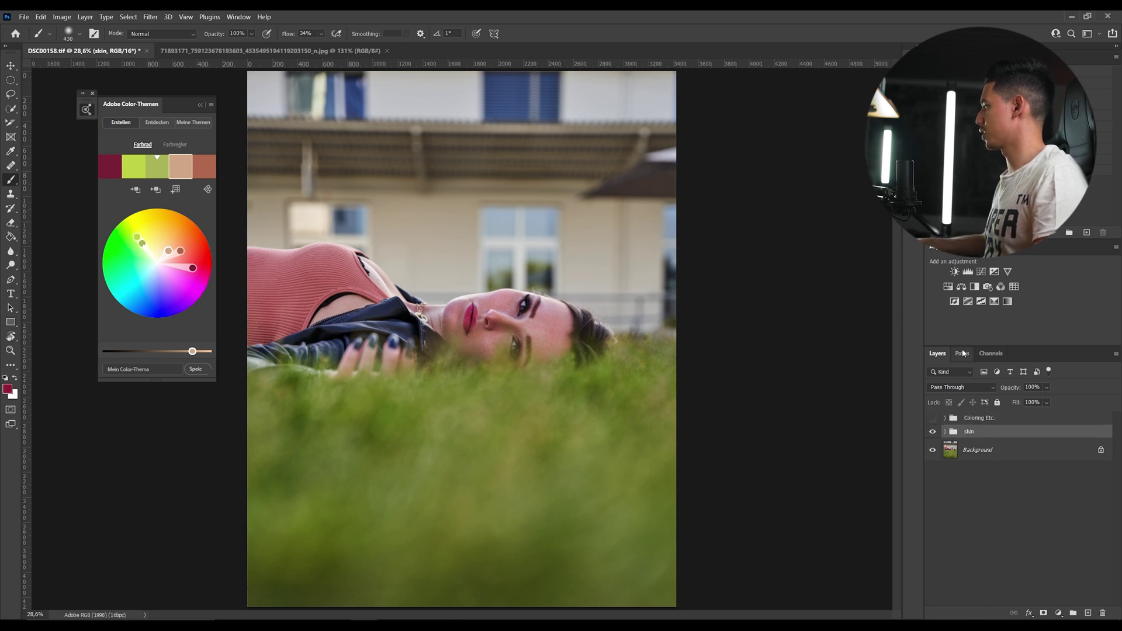
pyautogui.click(993, 302)
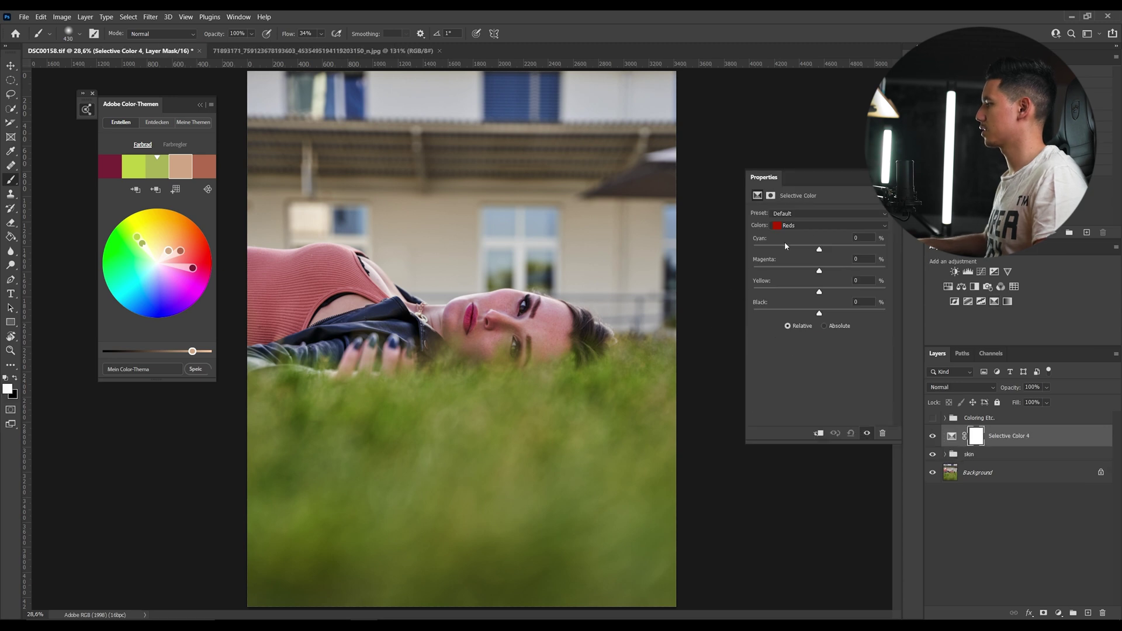
pyautogui.click(819, 226)
pyautogui.click(804, 252)
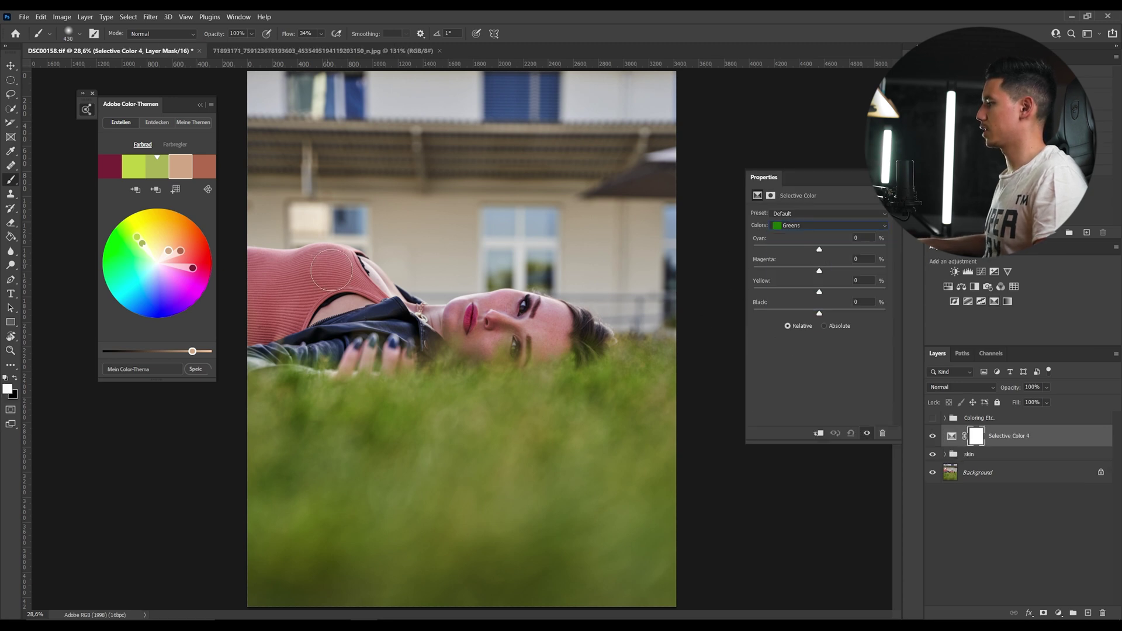
# - Rename the new Selective Color layer as Greens
pyautogui.doubleClick(1004, 436)
pyautogui.write('Gr')
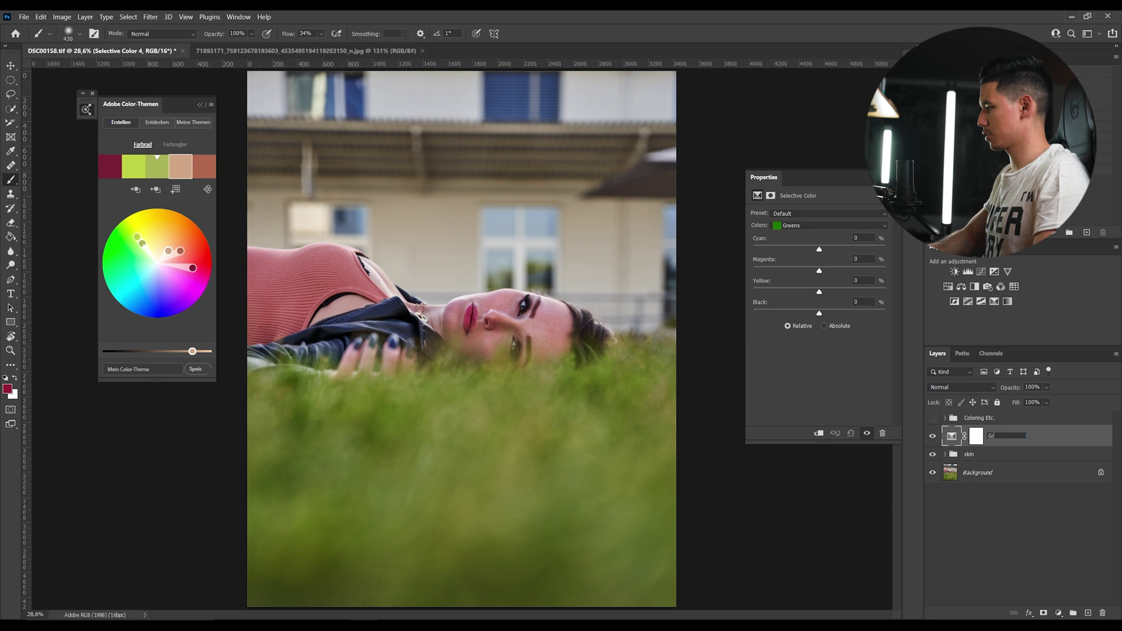
pyautogui.write('eens')
pyautogui.press('Return')
# - Sample the portrait's grass green into the fifth palette swatch and set Greens to Cyan -4, Magenta +17 and Yellow +100
pyautogui.click(214, 169)
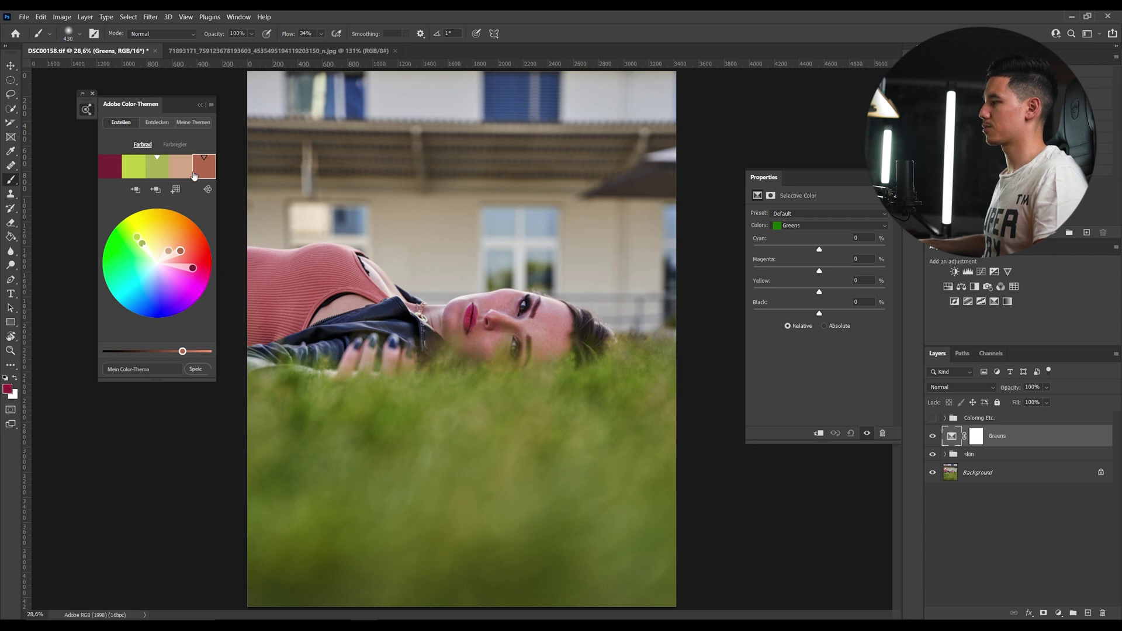
pyautogui.moveTo(515, 403); pyautogui.dragTo(599, 396)
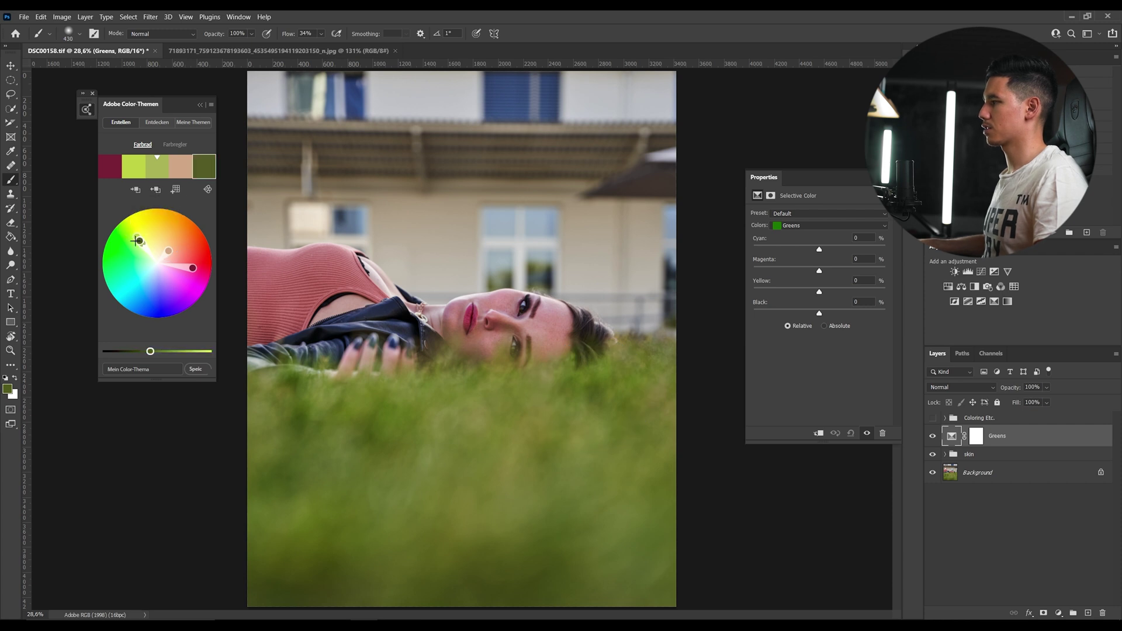
pyautogui.click(421, 413)
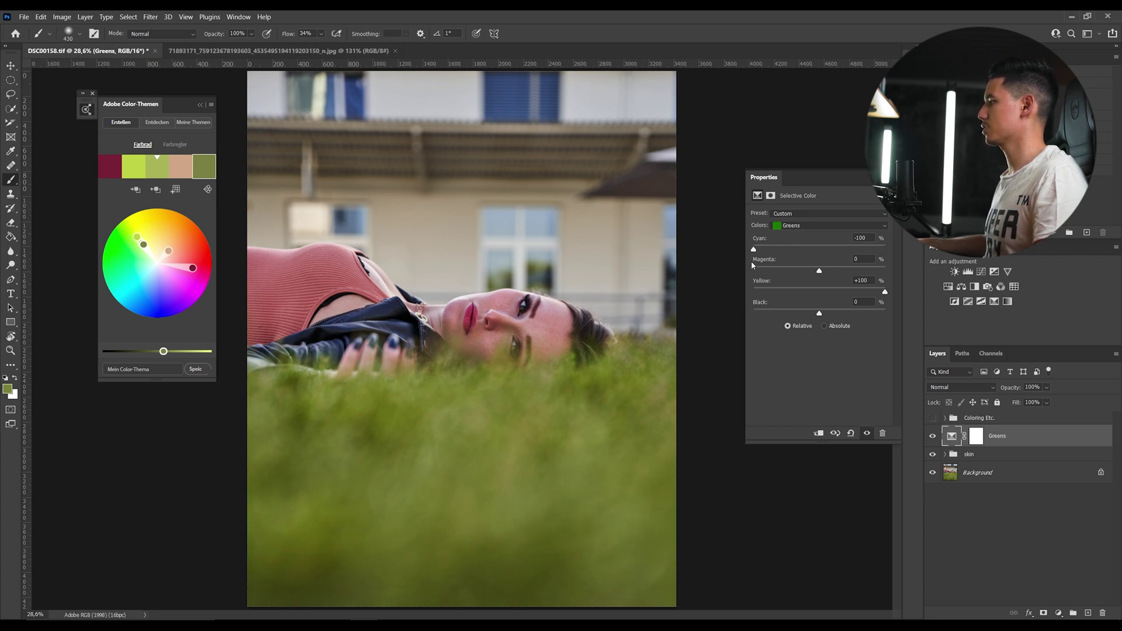
pyautogui.moveTo(754, 249); pyautogui.dragTo(822, 263)
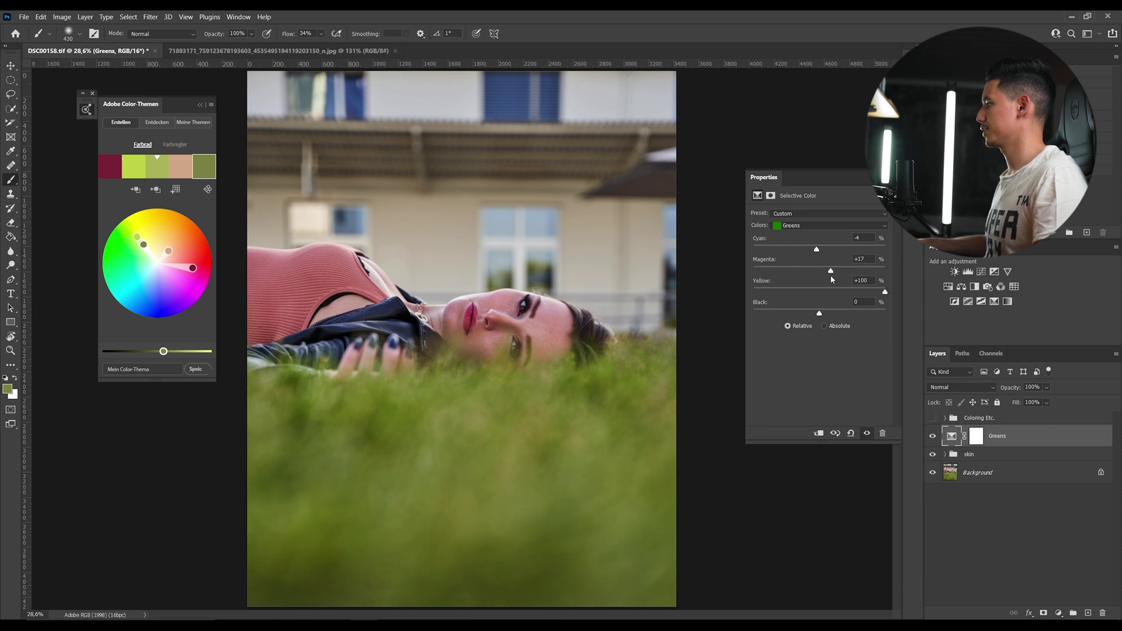
# - In the same adjustment, set Blues to Cyan +54, Magenta -68 and Yellow +16
pyautogui.click(789, 225)
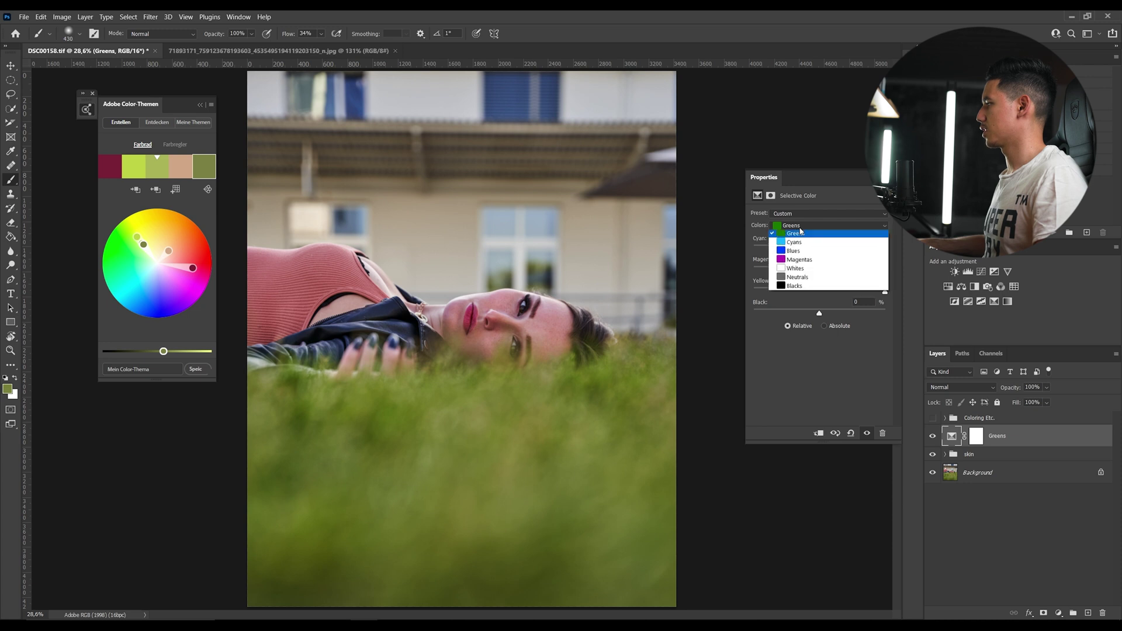
pyautogui.click(797, 270)
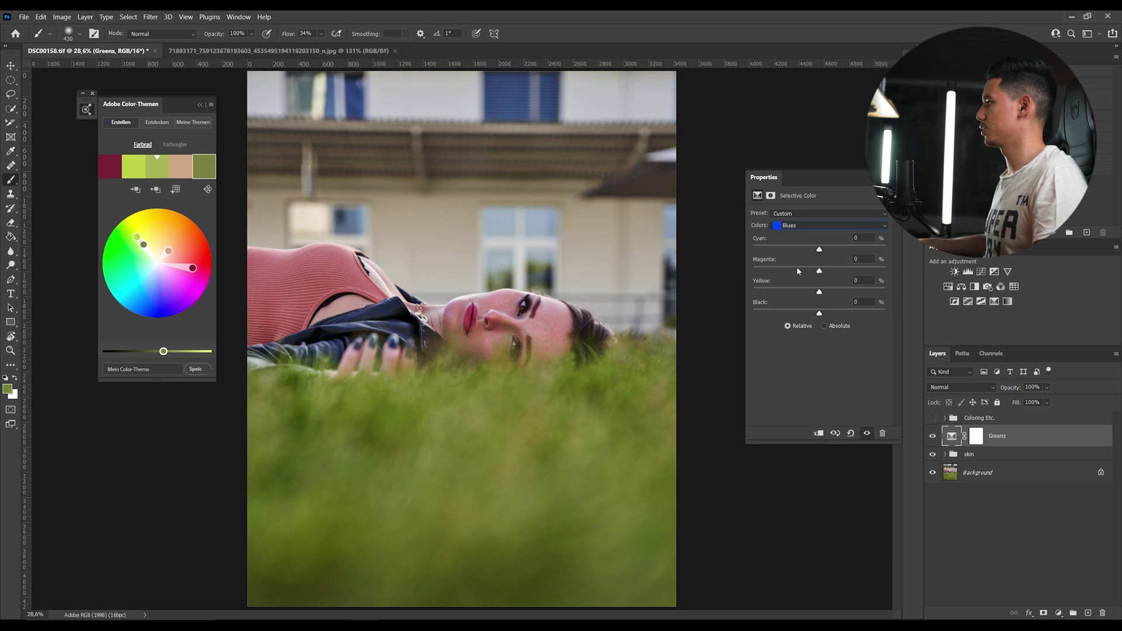
pyautogui.click(11, 67)
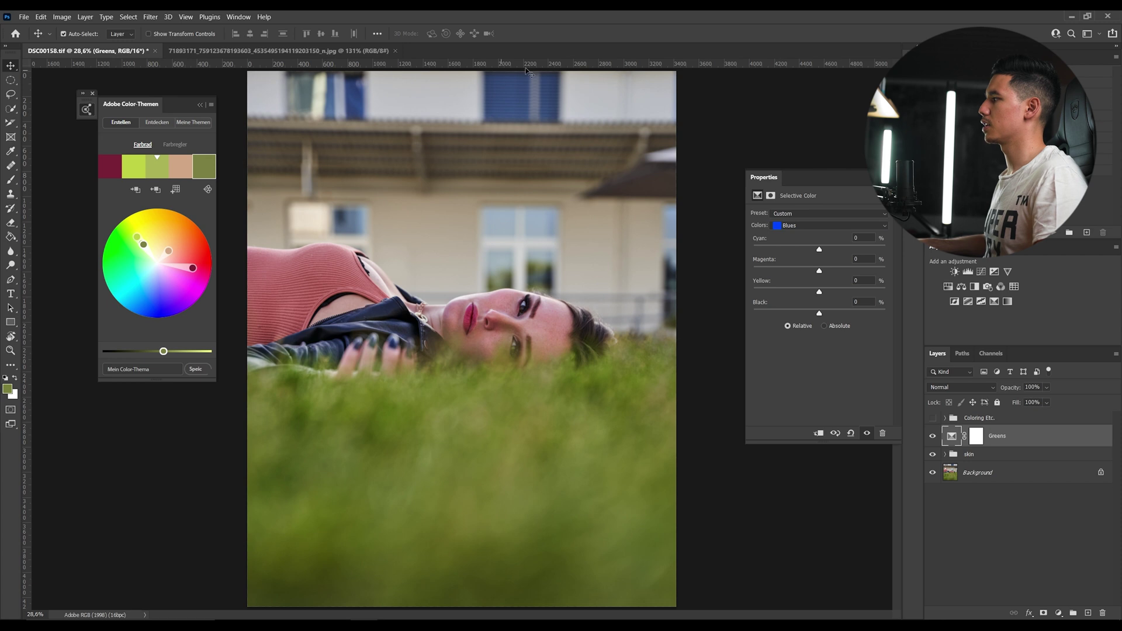
pyautogui.click(819, 272)
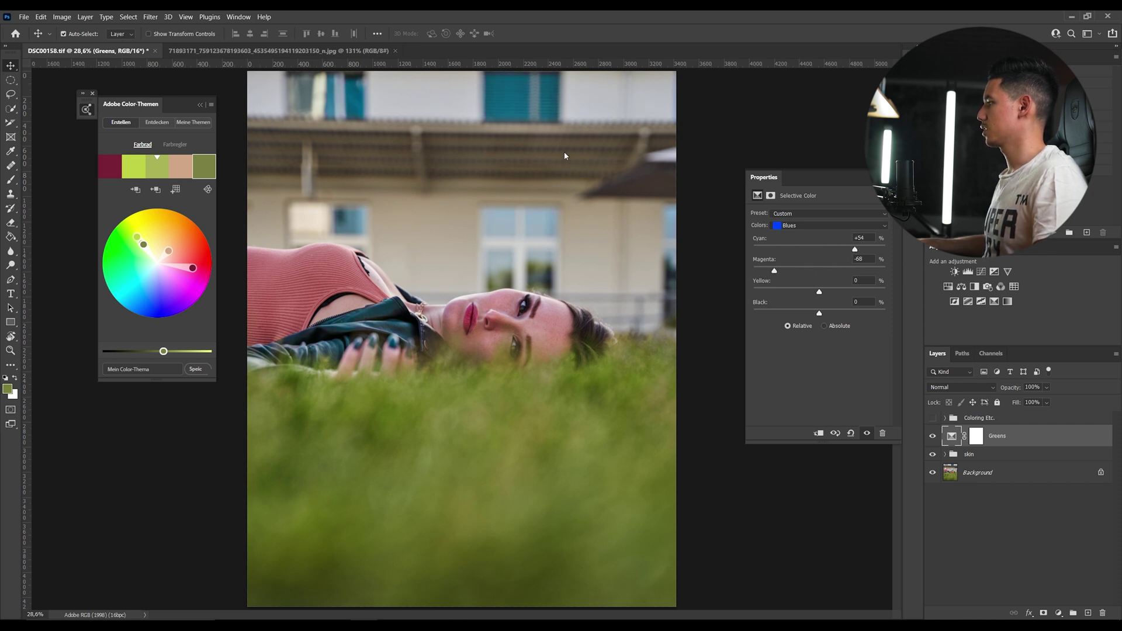
pyautogui.moveTo(820, 294); pyautogui.dragTo(830, 294)
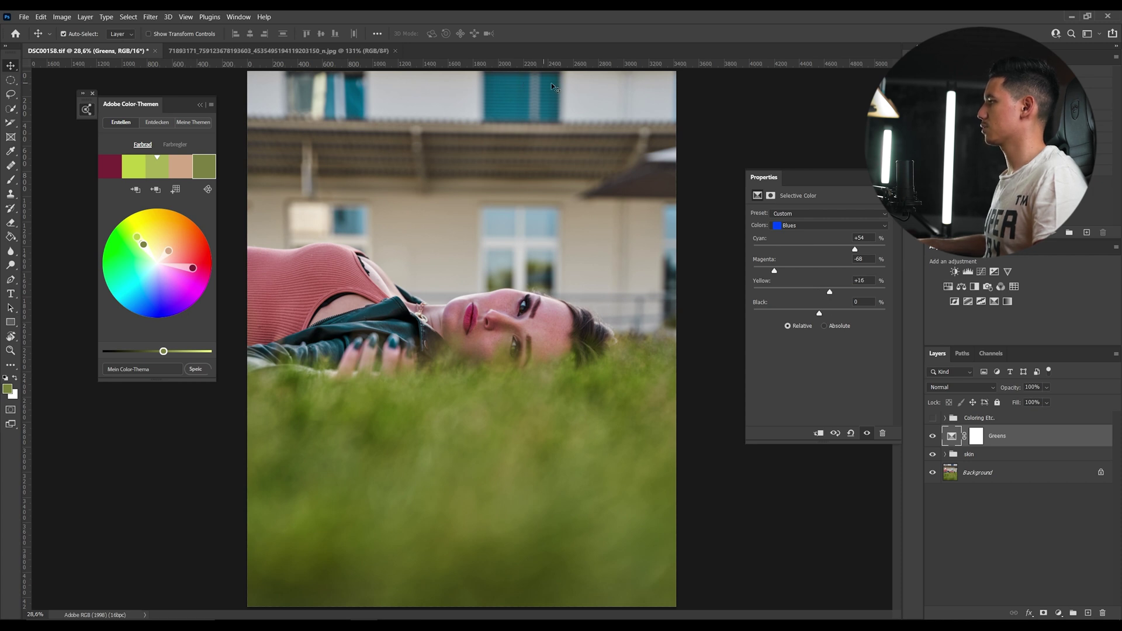
# - Sample the turquoise of the water in the reference photo into the fifth palette swatch
pyautogui.click(340, 51)
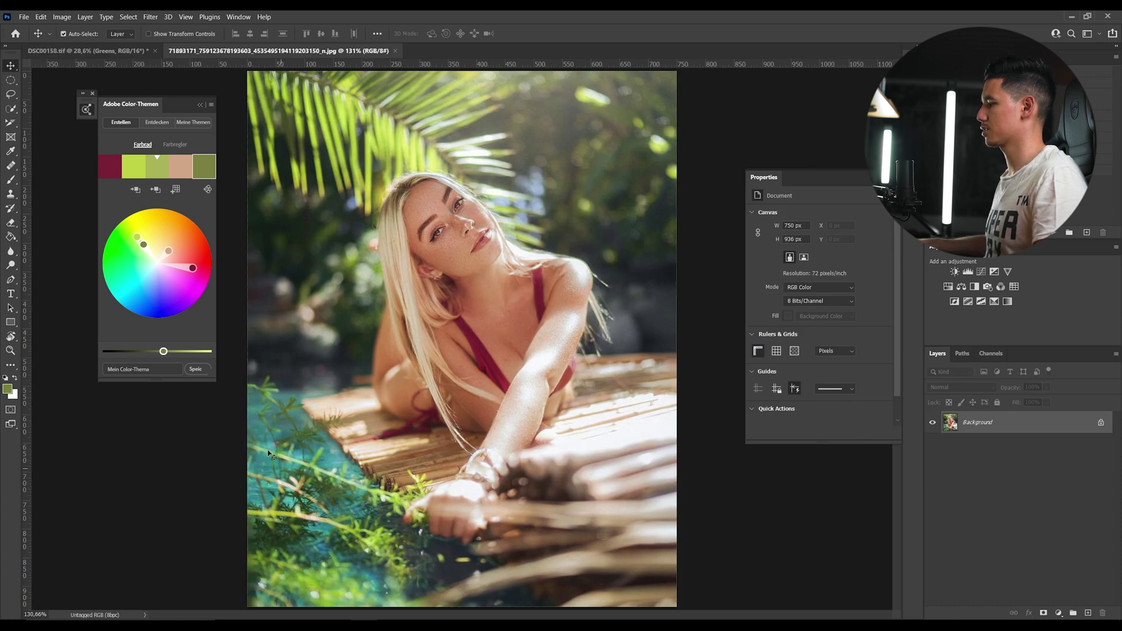
pyautogui.press('b')
pyautogui.keyDown('alt'); pyautogui.click(328, 443); pyautogui.keyUp('alt')
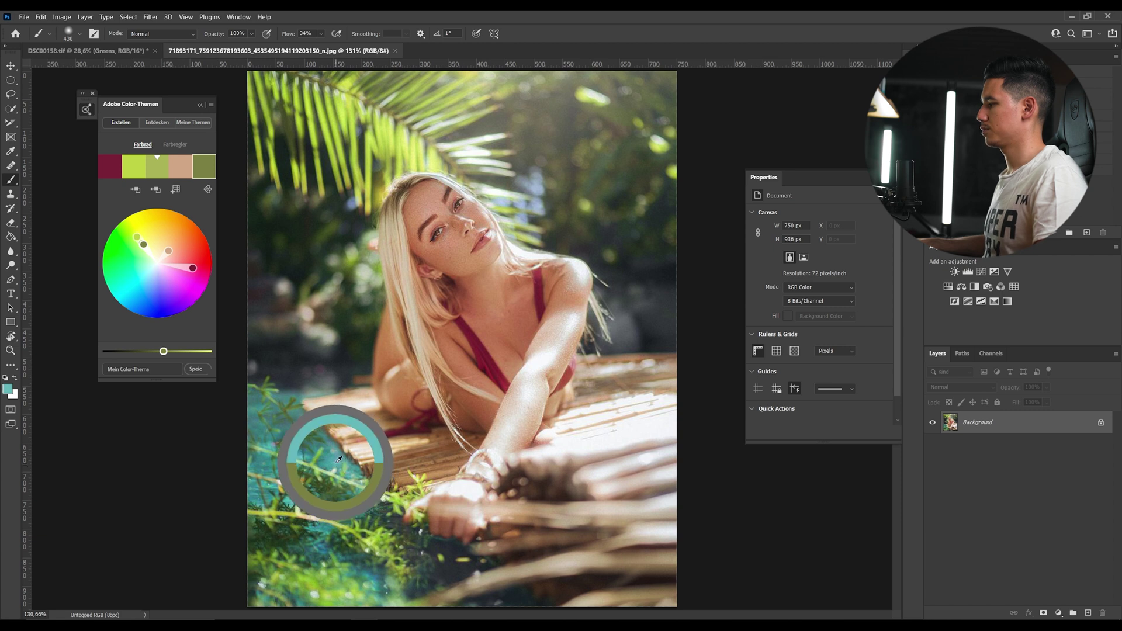
pyautogui.click(155, 189)
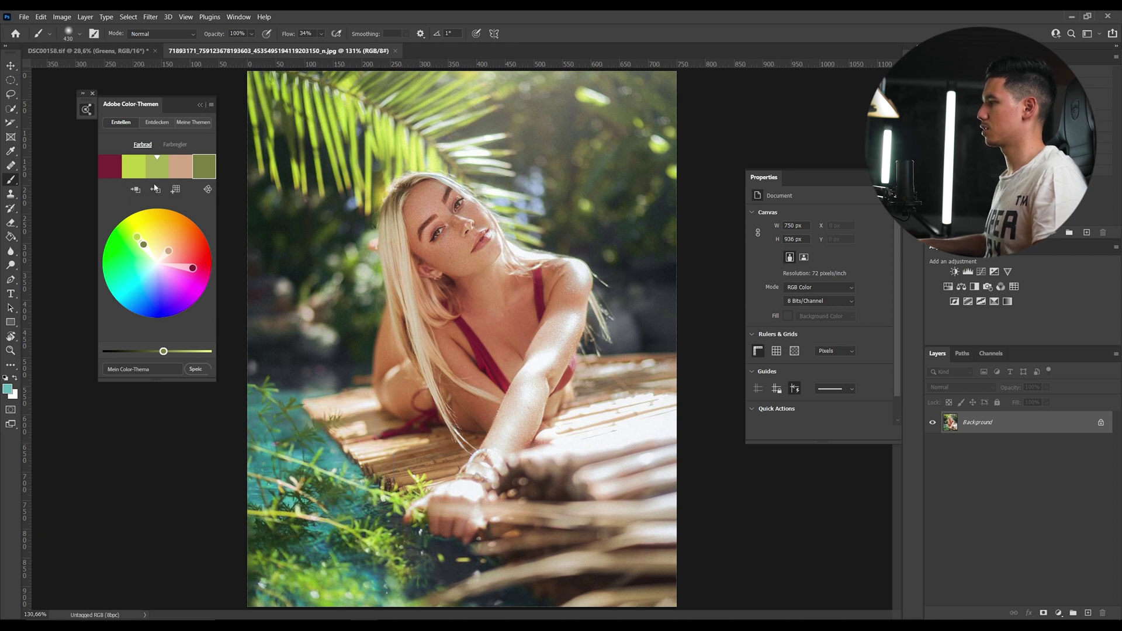
# - Sample the portrait's window shutter into the fifth swatch and refine Blues to Cyan +72 and Black -20, checking against the reference photo
pyautogui.click(137, 51)
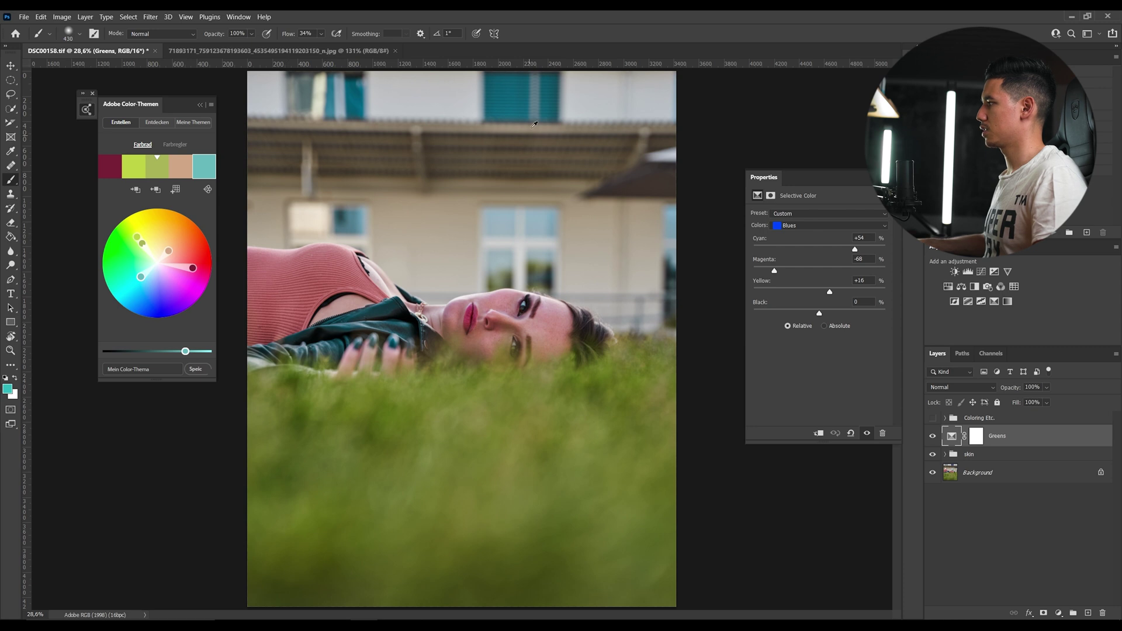
pyautogui.keyDown('alt'); pyautogui.click(518, 101); pyautogui.keyUp('alt')
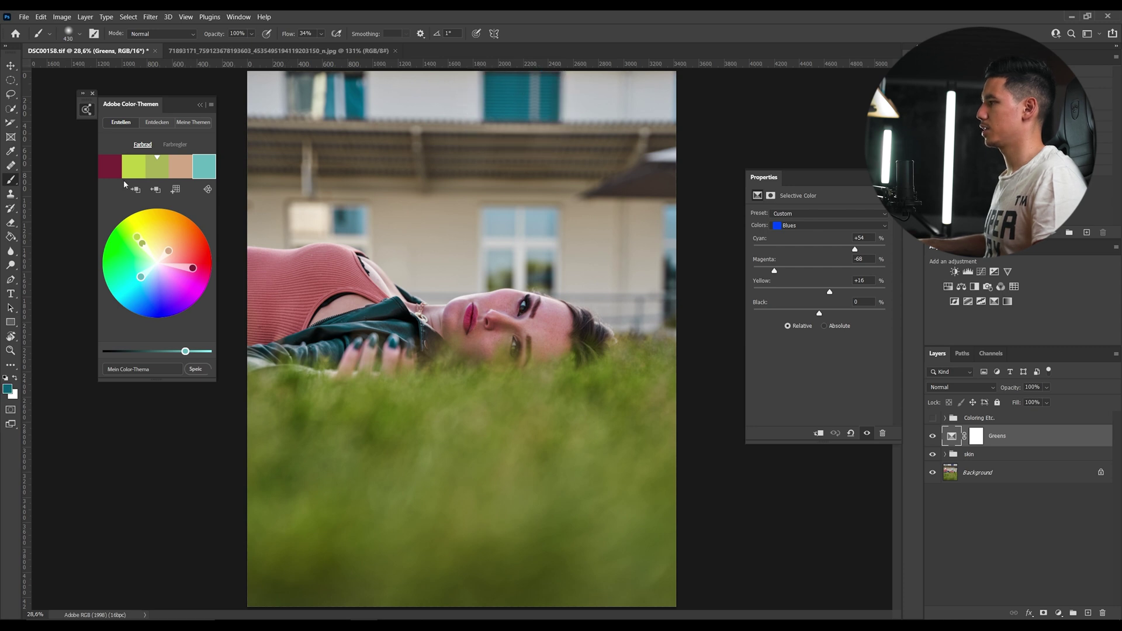
pyautogui.click(153, 191)
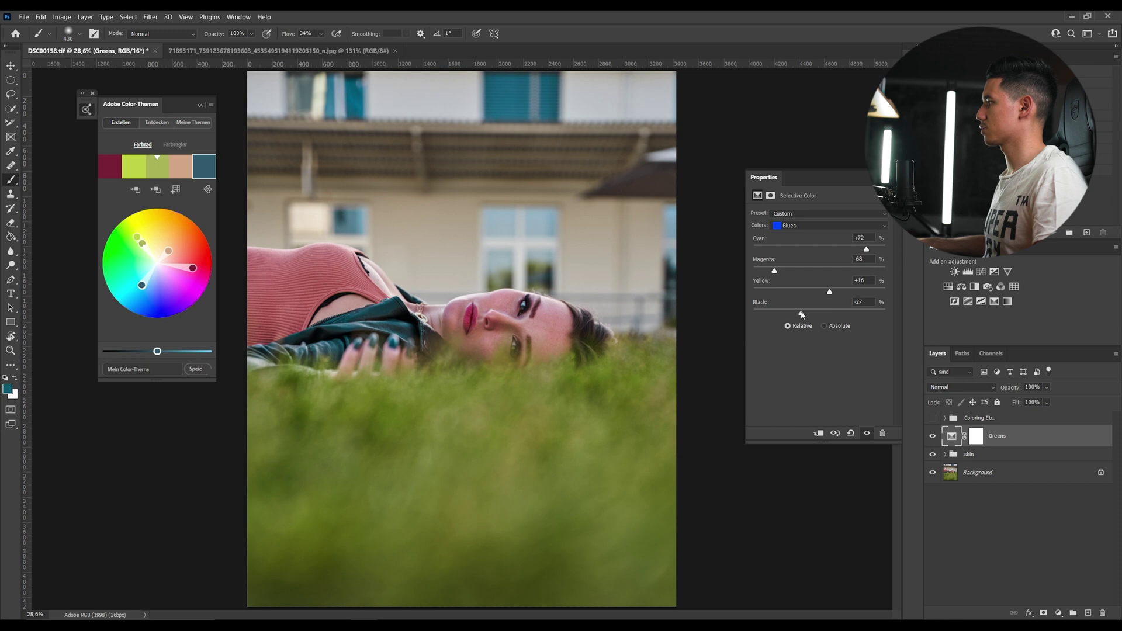
pyautogui.moveTo(802, 314)
pyautogui.mouseDown()
pyautogui.moveTo(790, 315)
pyautogui.moveTo(806, 315)
pyautogui.mouseUp()
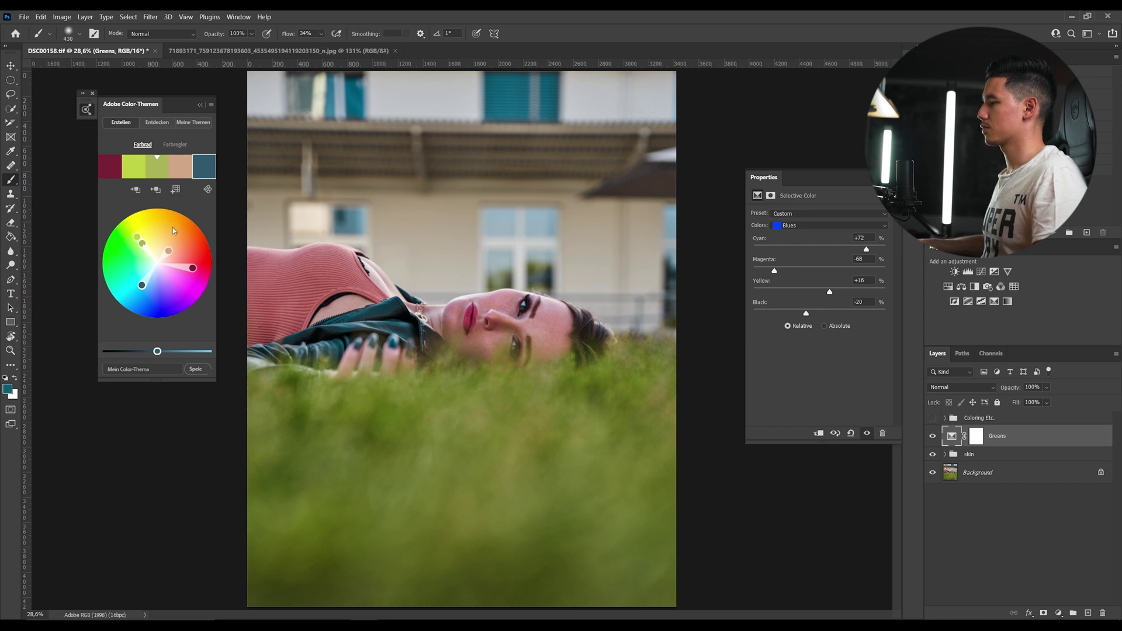
pyautogui.click(277, 53)
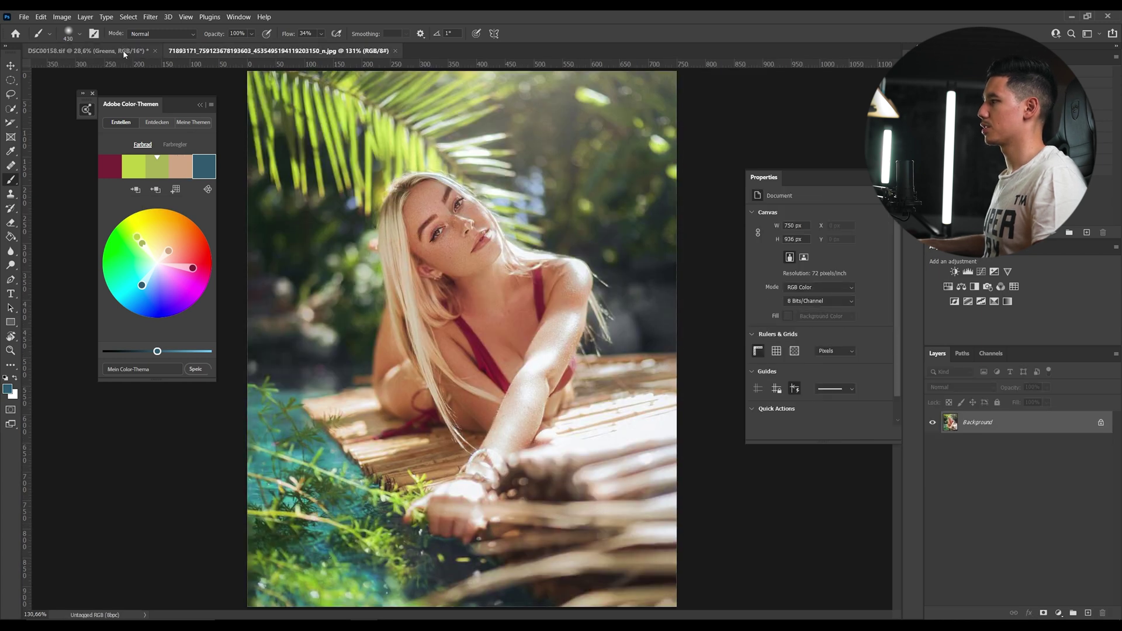
pyautogui.click(123, 51)
pyautogui.rightClick(251, 279)
pyautogui.click(660, 32)
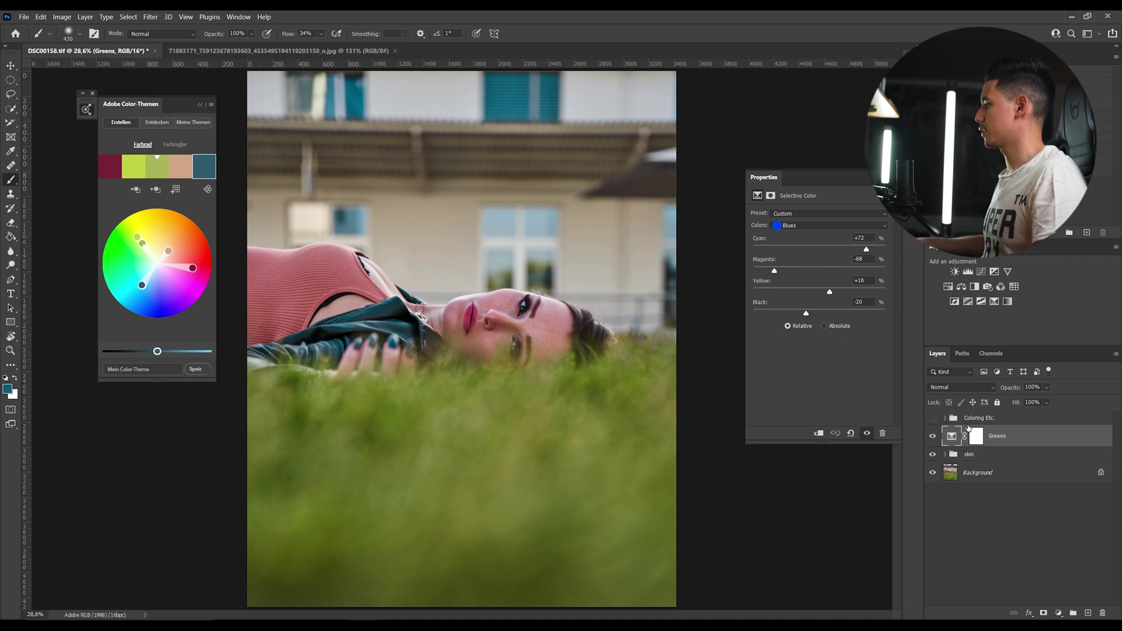
# - Add a second Selective Color adjustment layer above the Greens layer
pyautogui.click(1000, 486)
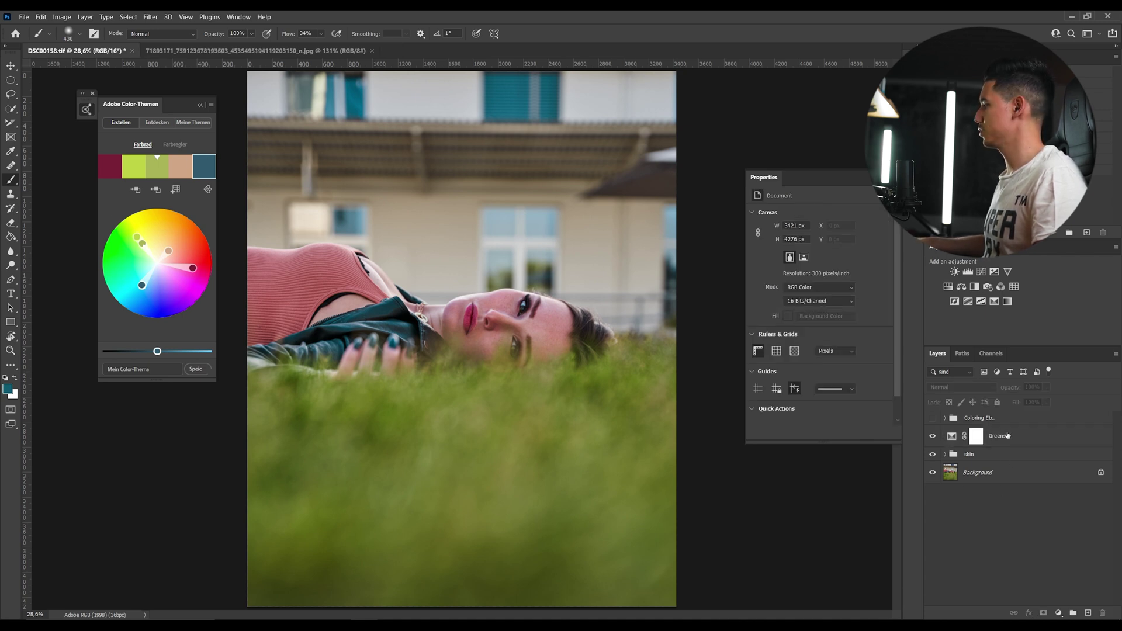
pyautogui.click(994, 301)
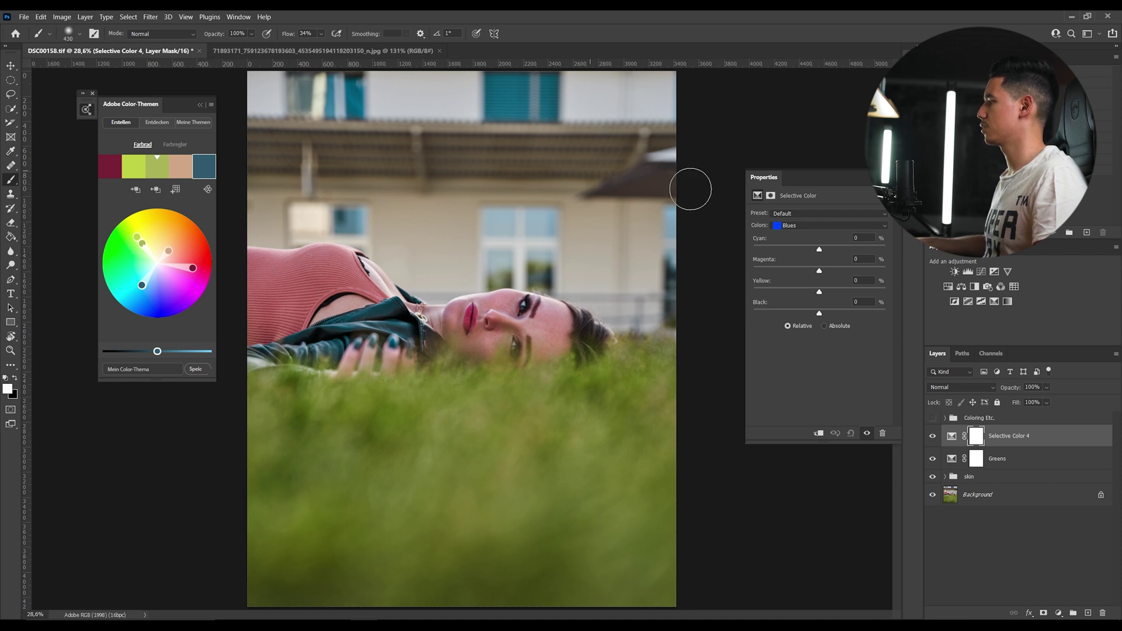
pyautogui.click(950, 438)
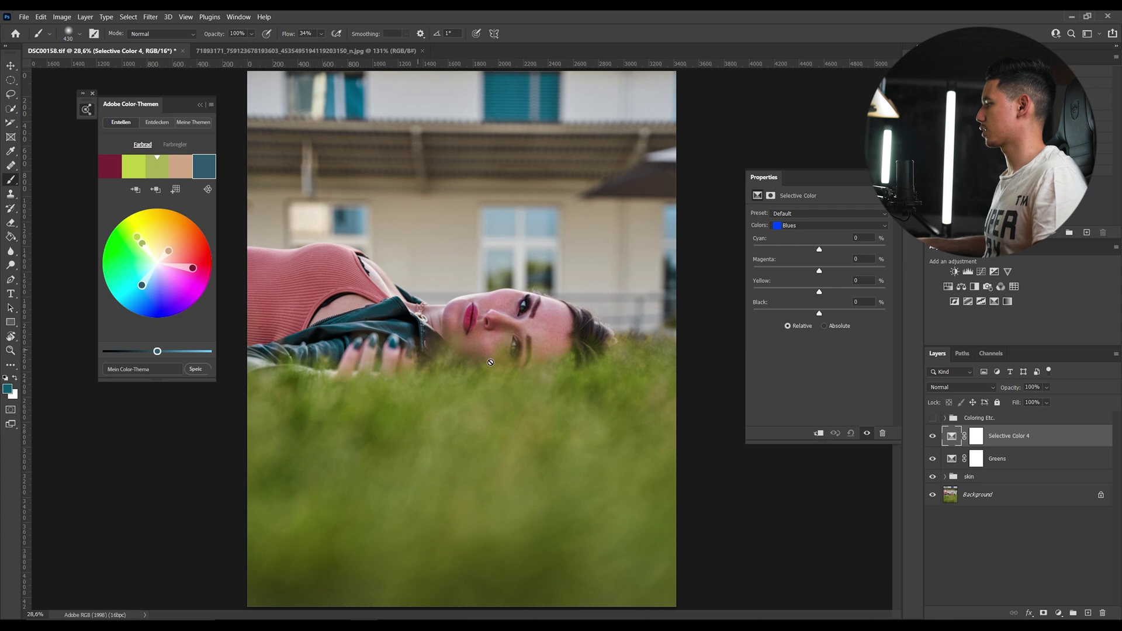
# - Select the woman's pink top with the Quick Selection tool and limit the new adjustment's mask to that area
pyautogui.click(976, 437)
pyautogui.click(16, 111)
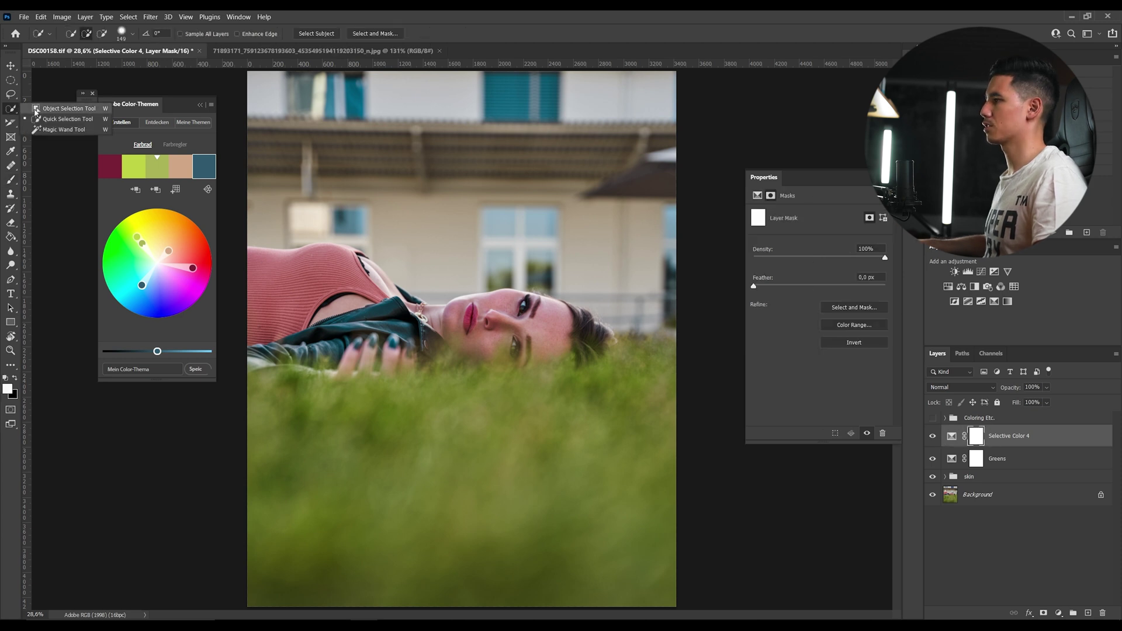
pyautogui.moveTo(288, 273)
pyautogui.mouseDown()
pyautogui.moveTo(270, 310)
pyautogui.moveTo(316, 283)
pyautogui.mouseUp()
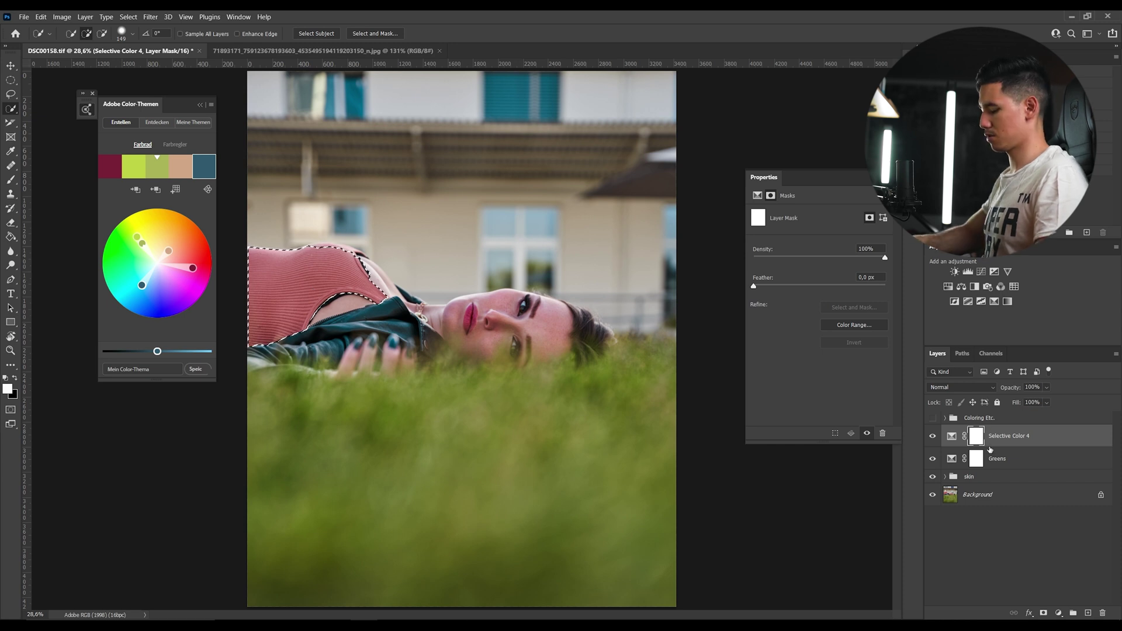
pyautogui.hotkey('ctrl', 'BackSpace')
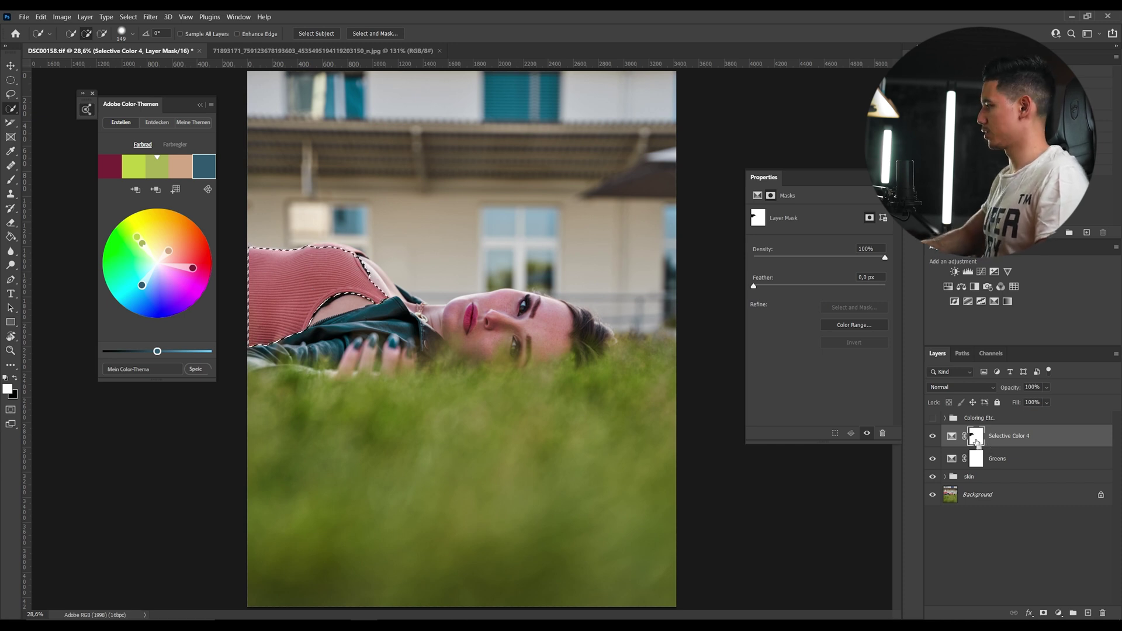
pyautogui.hotkey('ctrl', 'd')
pyautogui.hotkey('ctrl', 'i')
# - Inspect the mask as a red overlay and feather its edge by 4.2 px
pyautogui.press('x')
pyautogui.press('\\')
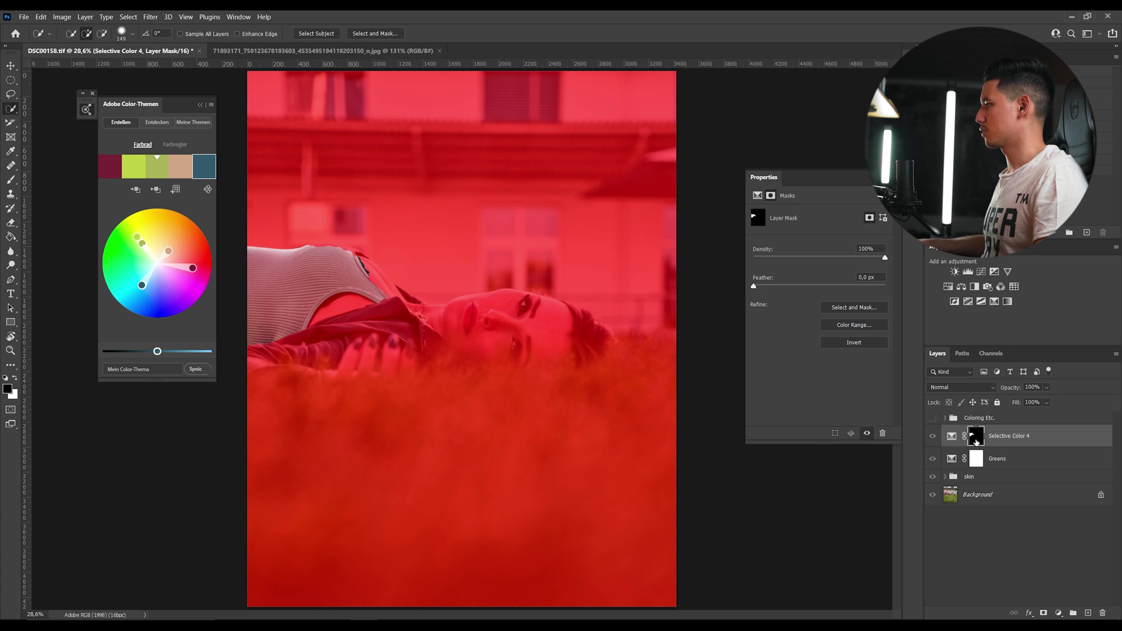
pyautogui.press('x')
pyautogui.press('\\')
pyautogui.moveTo(763, 291); pyautogui.dragTo(784, 290)
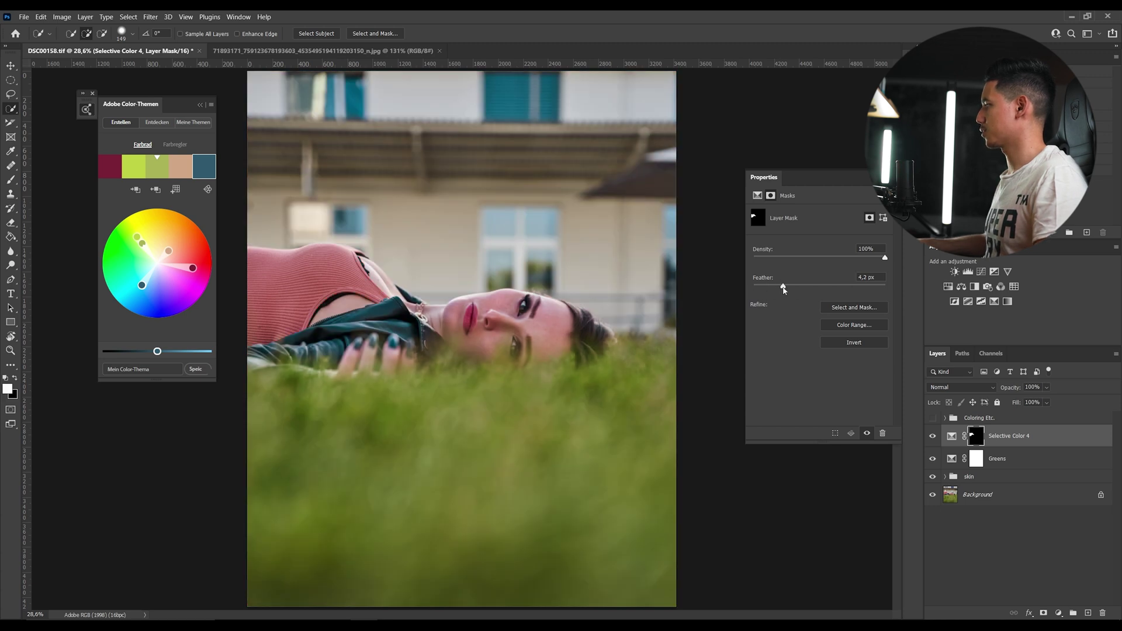
# - Sample the top's pink into the fifth swatch and set the masked adjustment's Reds to Cyan -44, Magenta +48 and Yellow +65
pyautogui.click(757, 195)
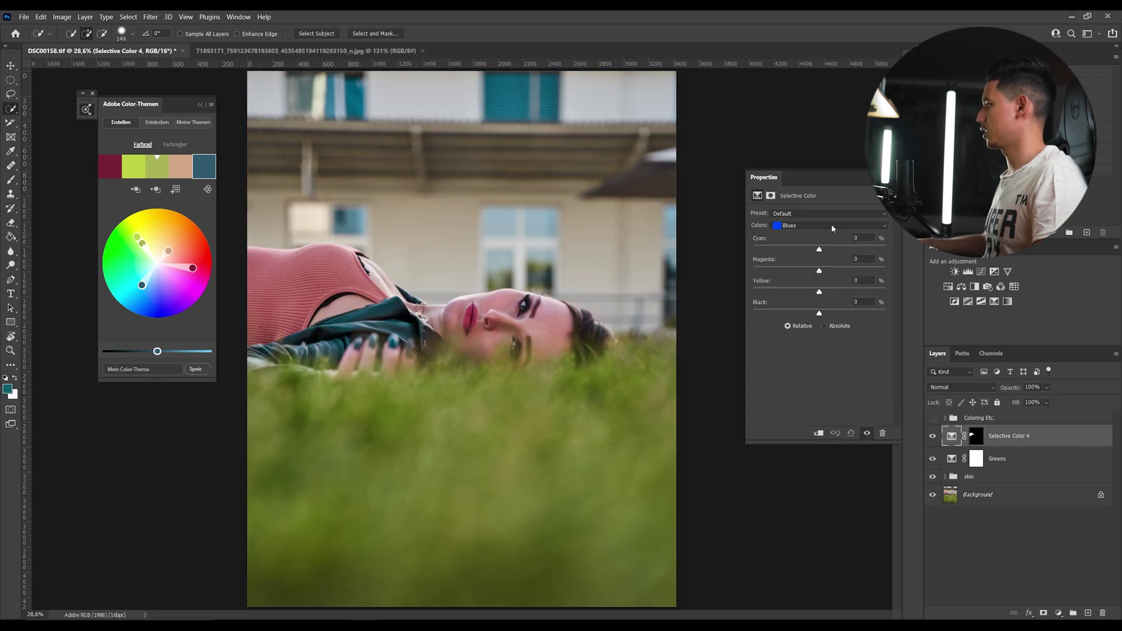
pyautogui.click(830, 225)
pyautogui.click(801, 235)
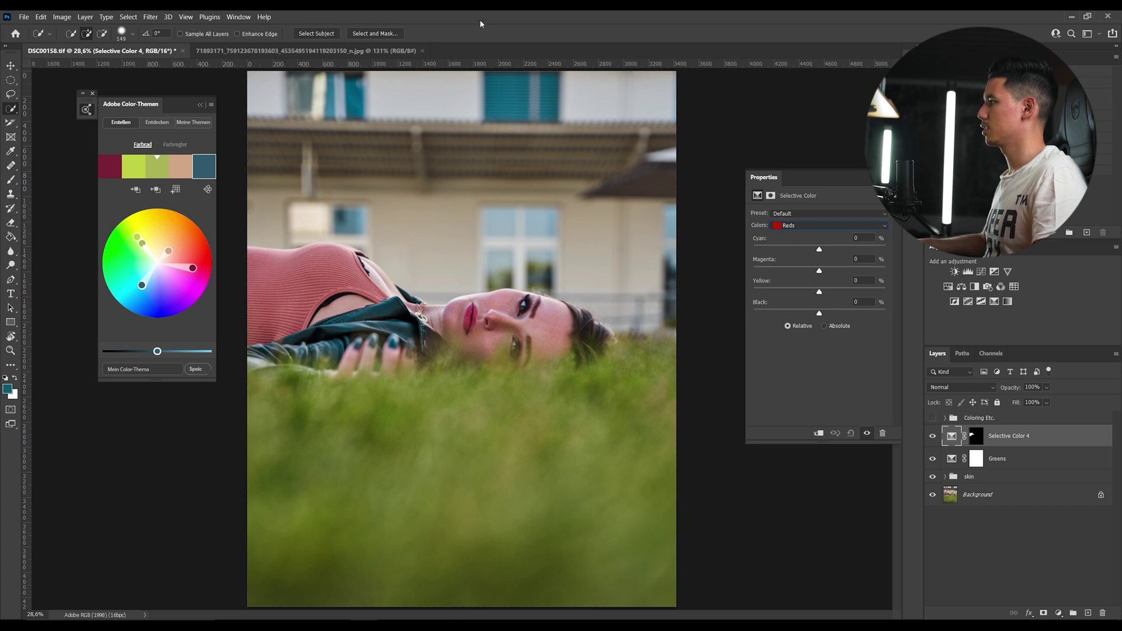
pyautogui.press('b')
pyautogui.keyDown('alt'); pyautogui.click(339, 260); pyautogui.keyUp('alt')
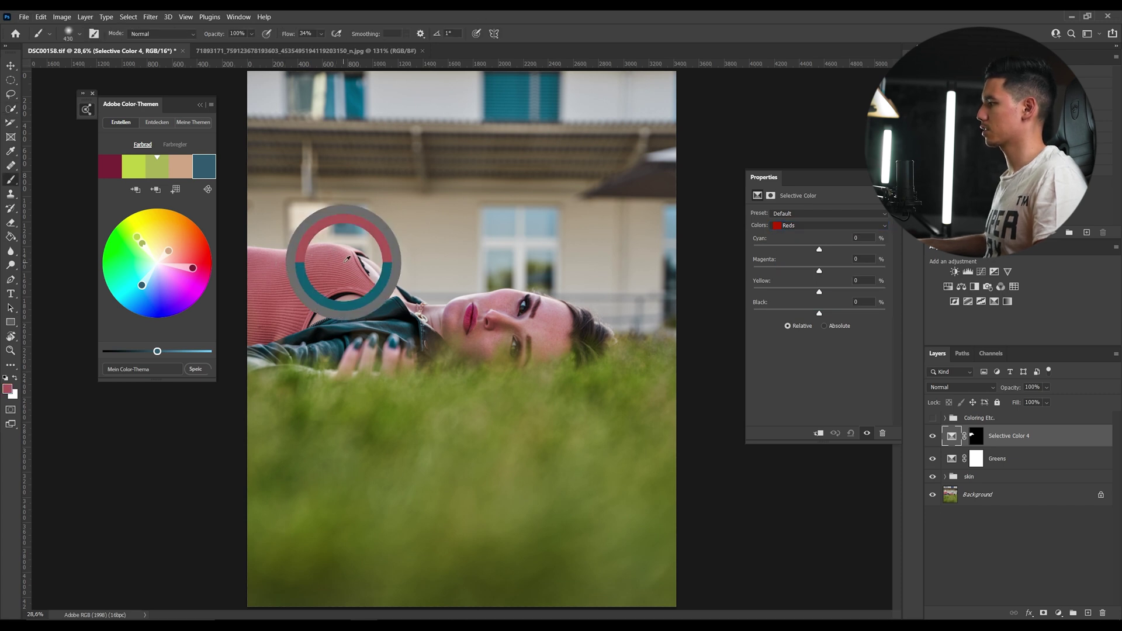
pyautogui.click(156, 190)
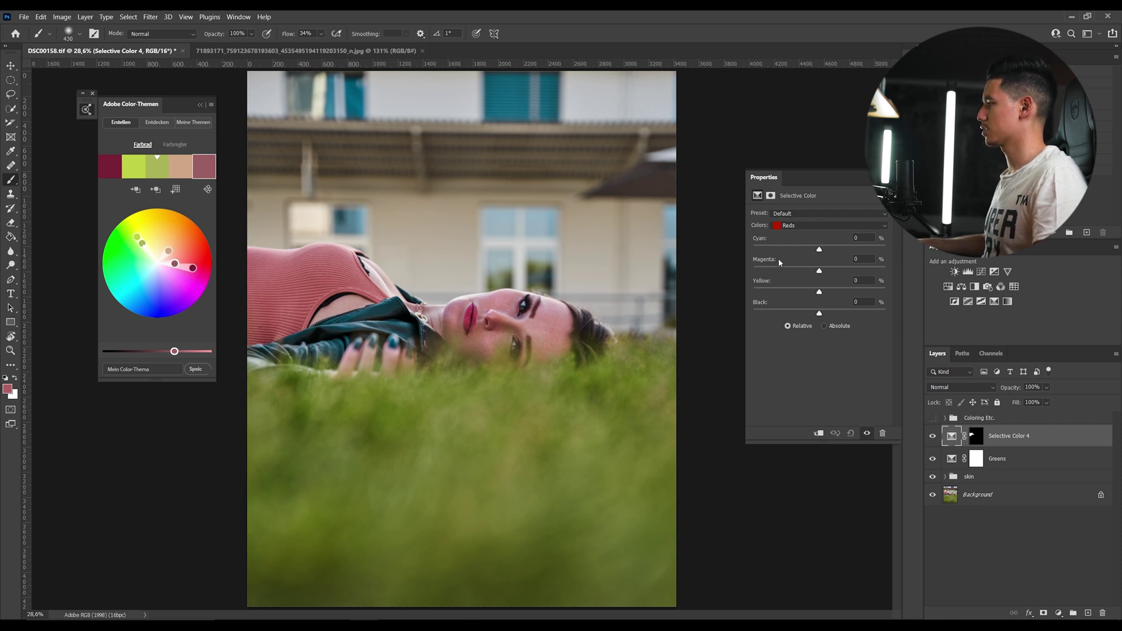
pyautogui.moveTo(819, 252); pyautogui.dragTo(837, 274)
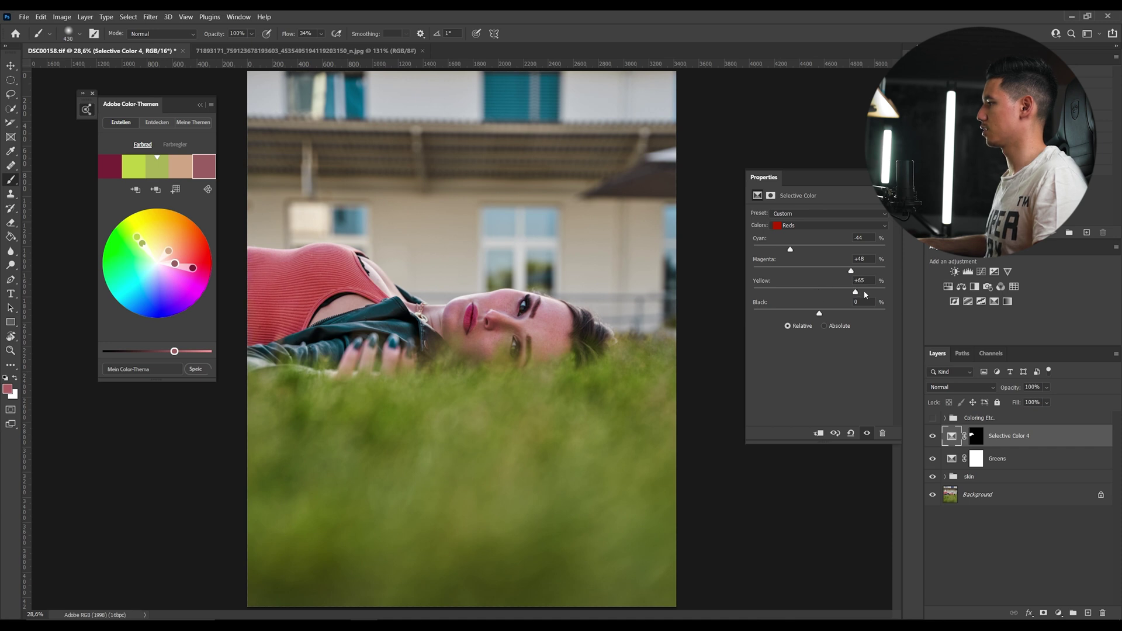
# - Readjust the pink top's Reds to Cyan -56, Magenta +76 and Yellow +30, and compare the image with the layer off and on
pyautogui.moveTo(840, 294); pyautogui.dragTo(869, 271)
pyautogui.moveTo(790, 250)
pyautogui.mouseDown()
pyautogui.moveTo(759, 251)
pyautogui.moveTo(783, 251)
pyautogui.mouseUp()
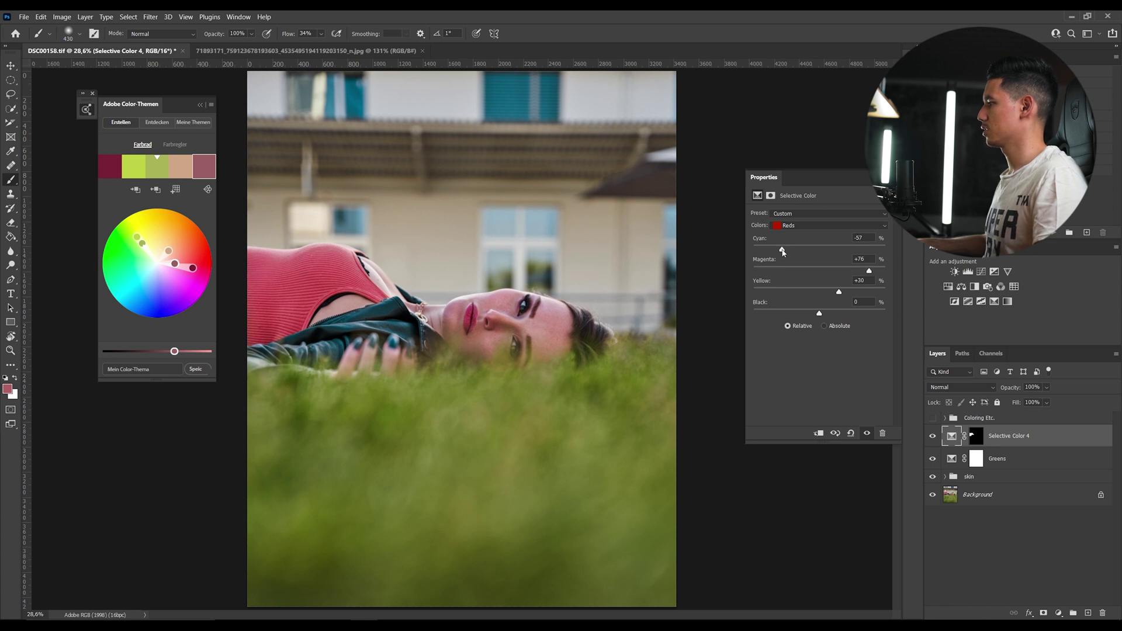
pyautogui.click(931, 436)
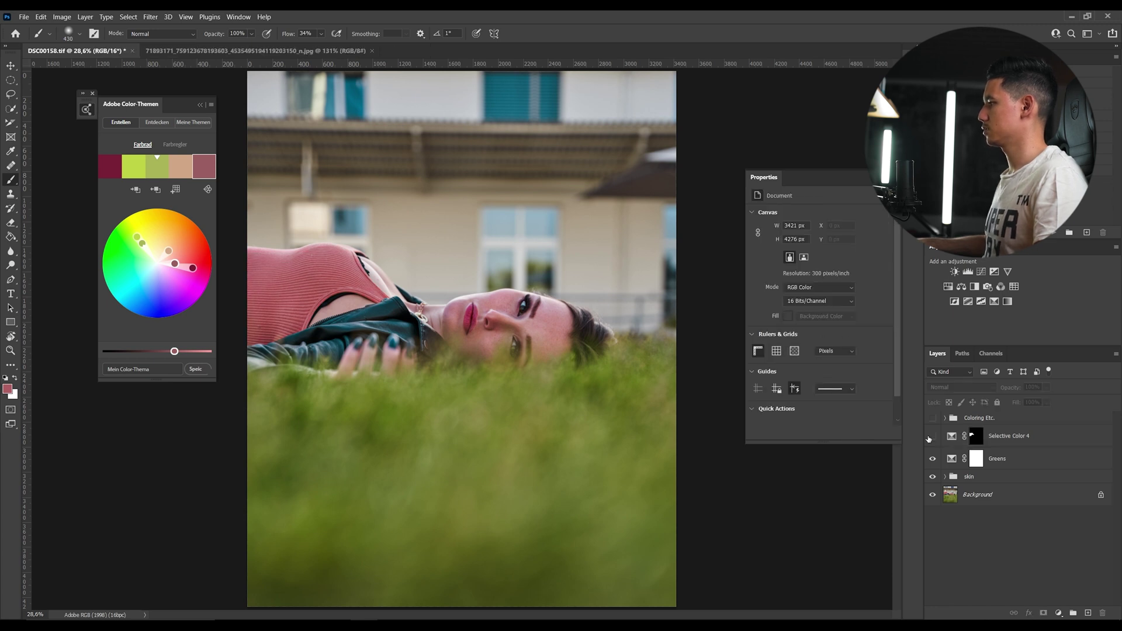
pyautogui.click(931, 437)
pyautogui.click(930, 439)
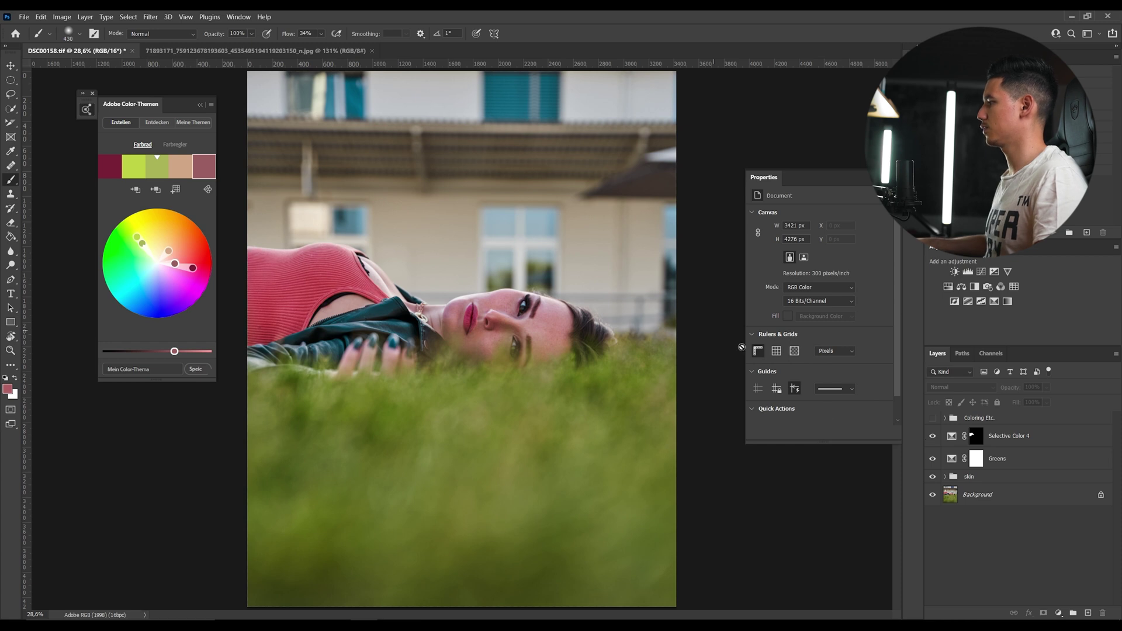
# - Push the pink top's Reds further to Cyan -92, Magenta +100, Yellow -18 and Black +5
pyautogui.hotkey('ctrl', 'z')
pyautogui.moveTo(819, 314); pyautogui.dragTo(824, 315)
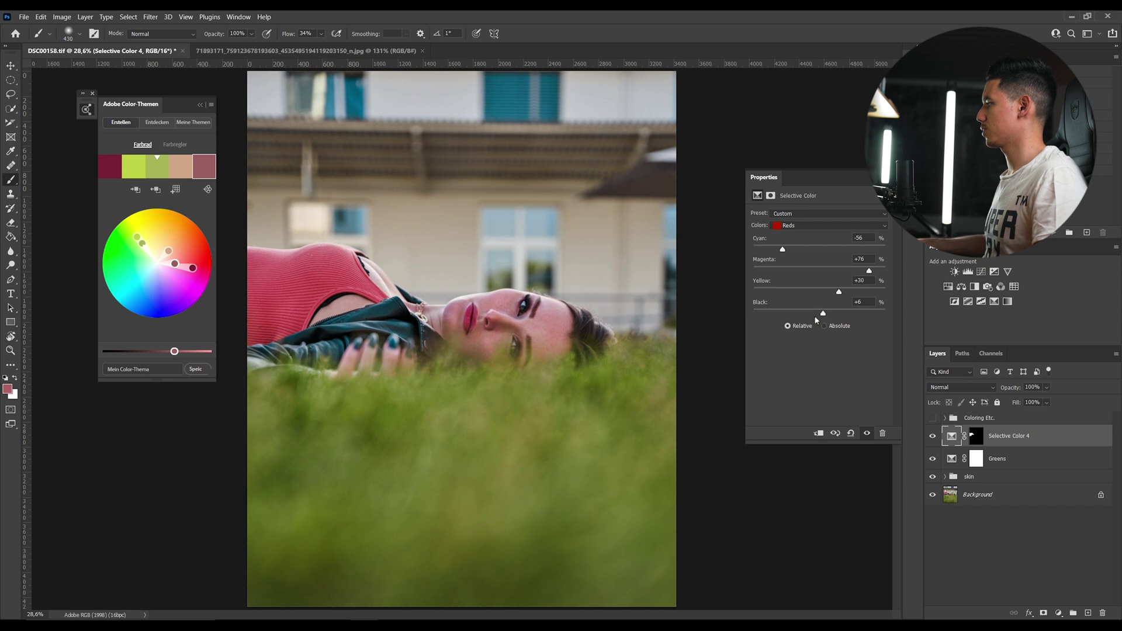
pyautogui.moveTo(869, 271); pyautogui.dragTo(877, 272)
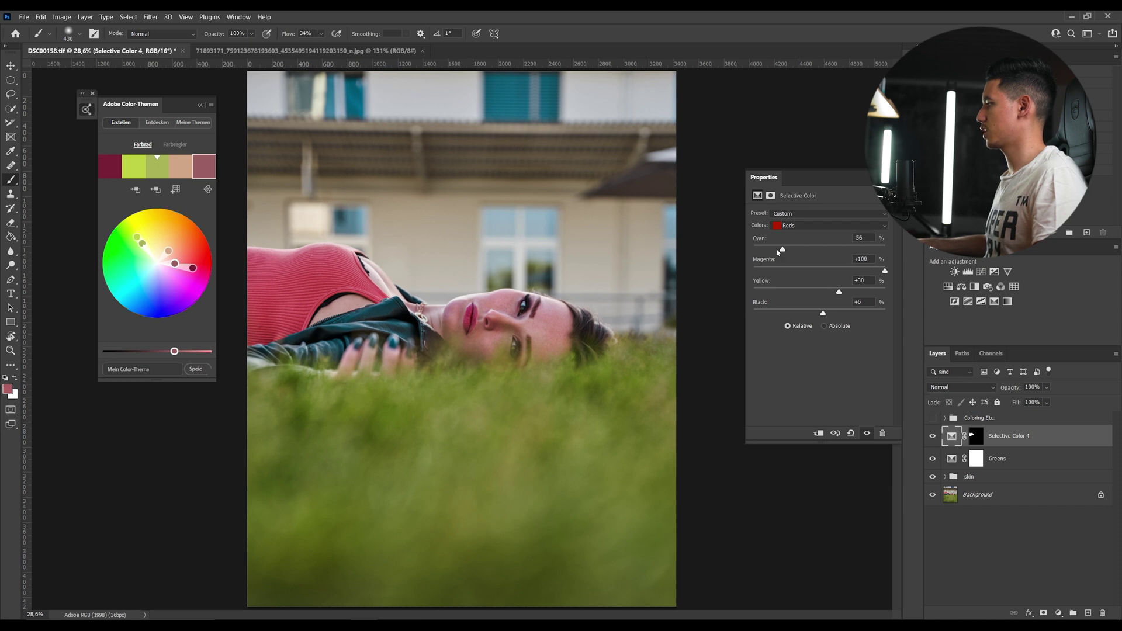
# - Add a Curves adjustment clipped to the top's Selective Color layer and lower its midtones to input 128, output 110
pyautogui.click(981, 272)
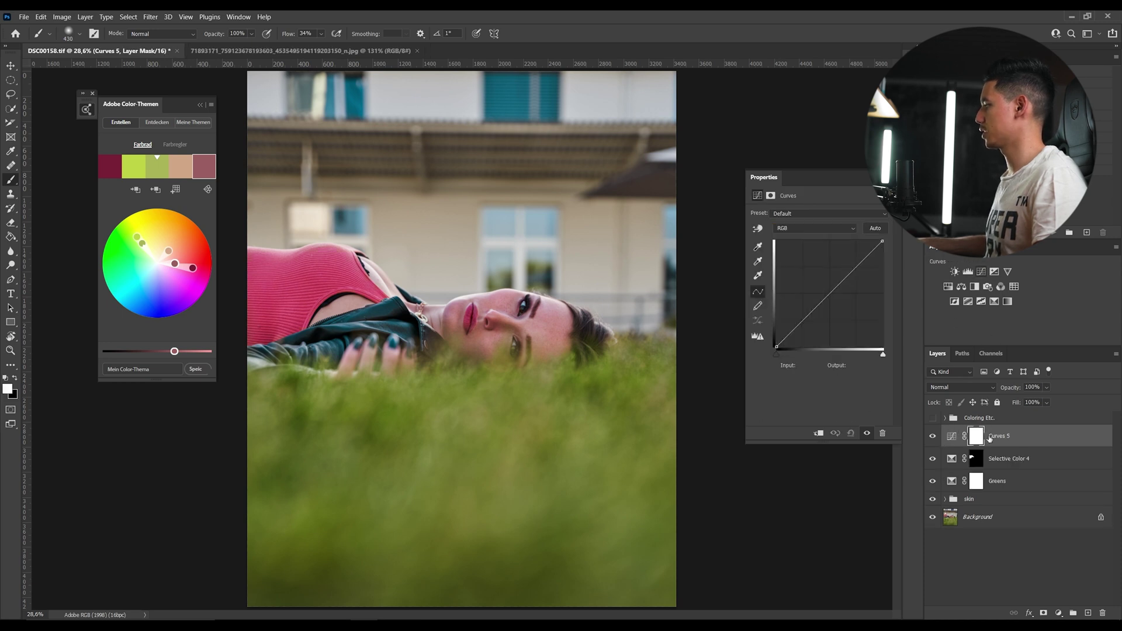
pyautogui.click(951, 436)
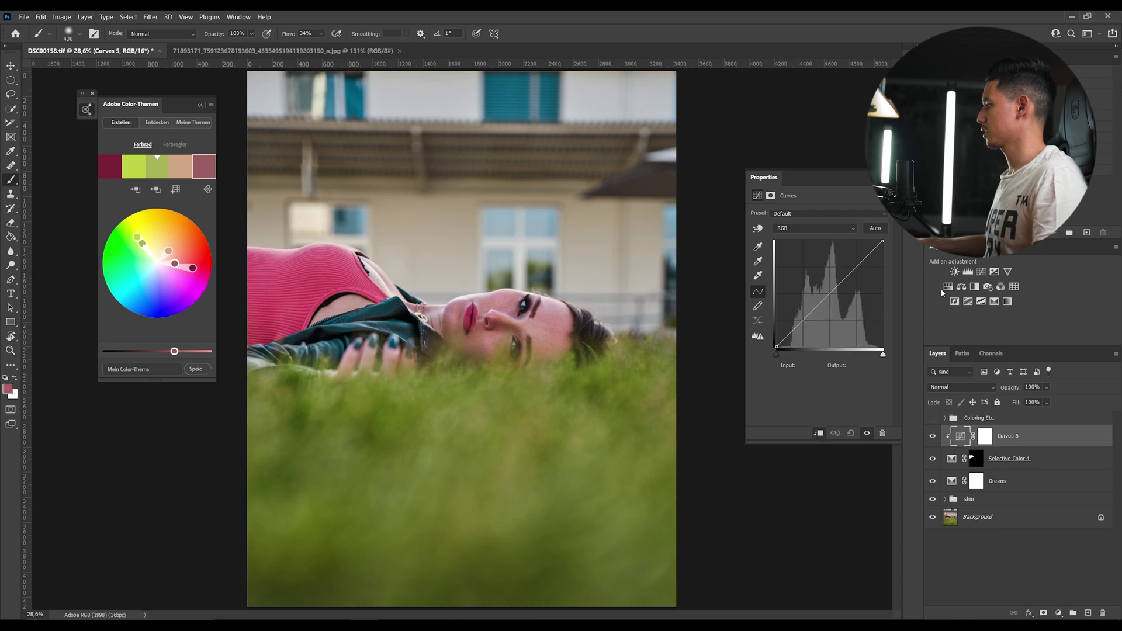
pyautogui.click(829, 297)
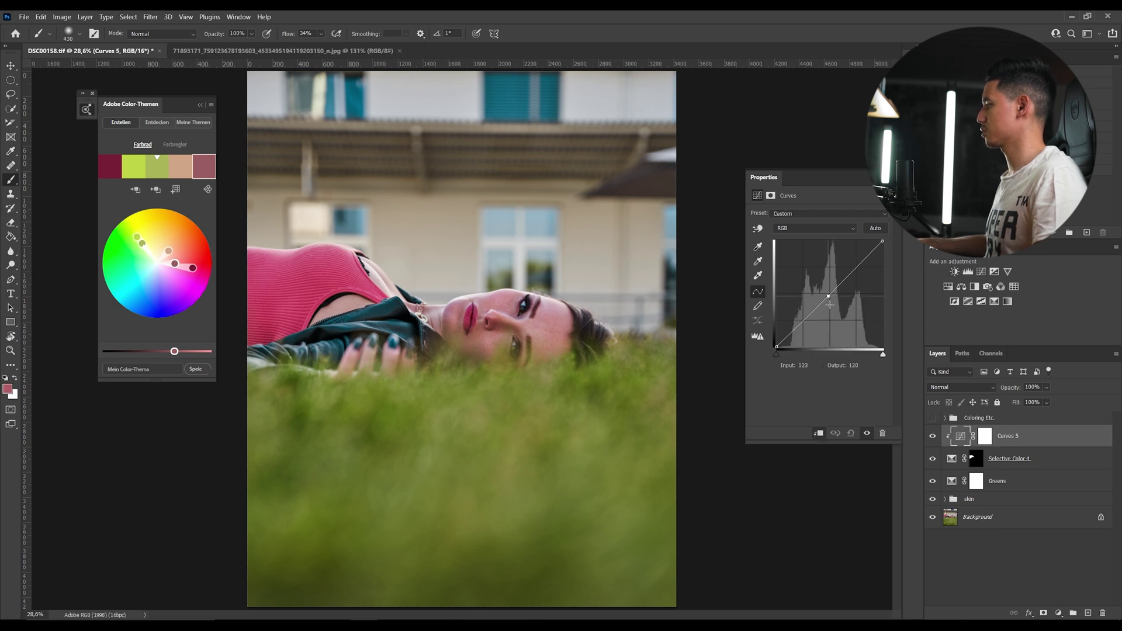
pyautogui.moveTo(829, 297); pyautogui.dragTo(830, 302)
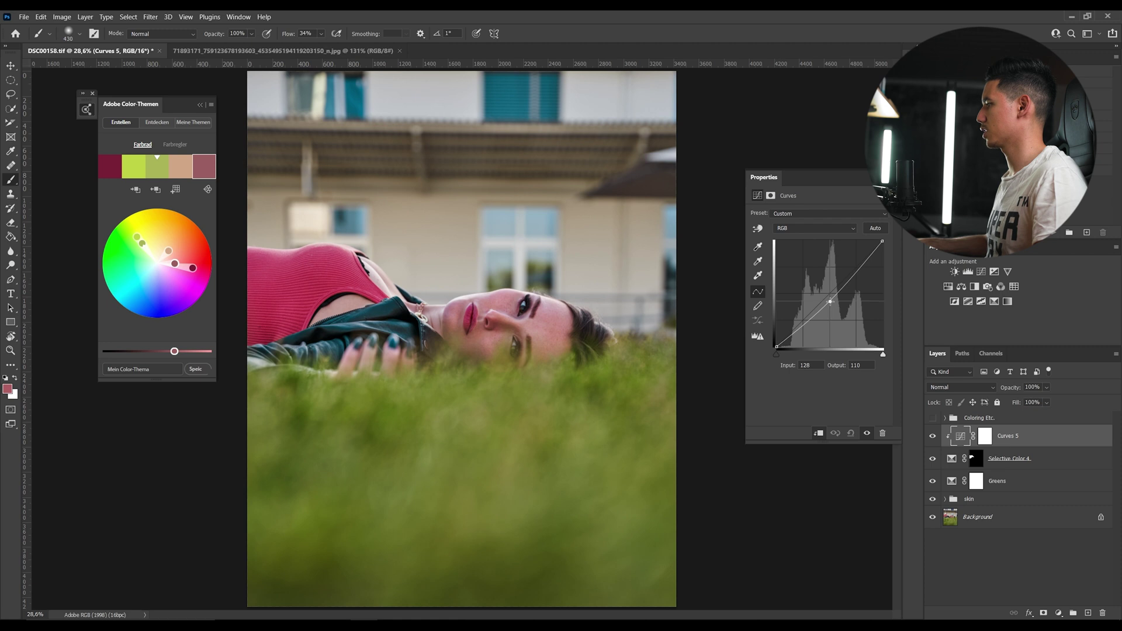
# - Add curve points at input 62, output 53 and input 195, output 191, and compare the image with the Curves layer off and on
pyautogui.click(802, 325)
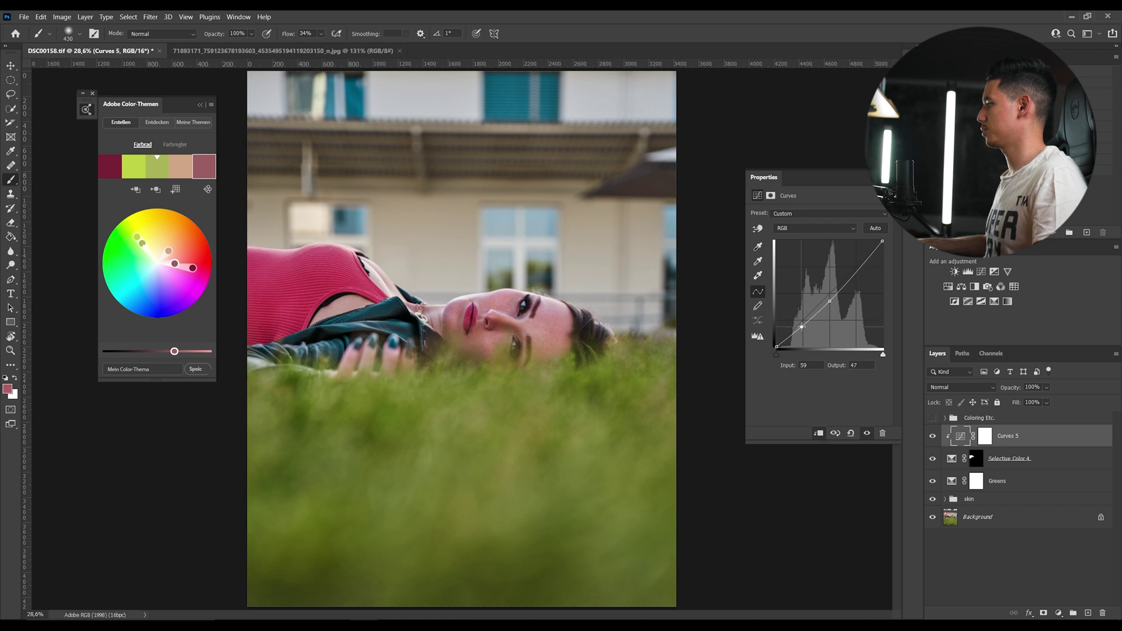
pyautogui.moveTo(802, 325); pyautogui.dragTo(803, 324)
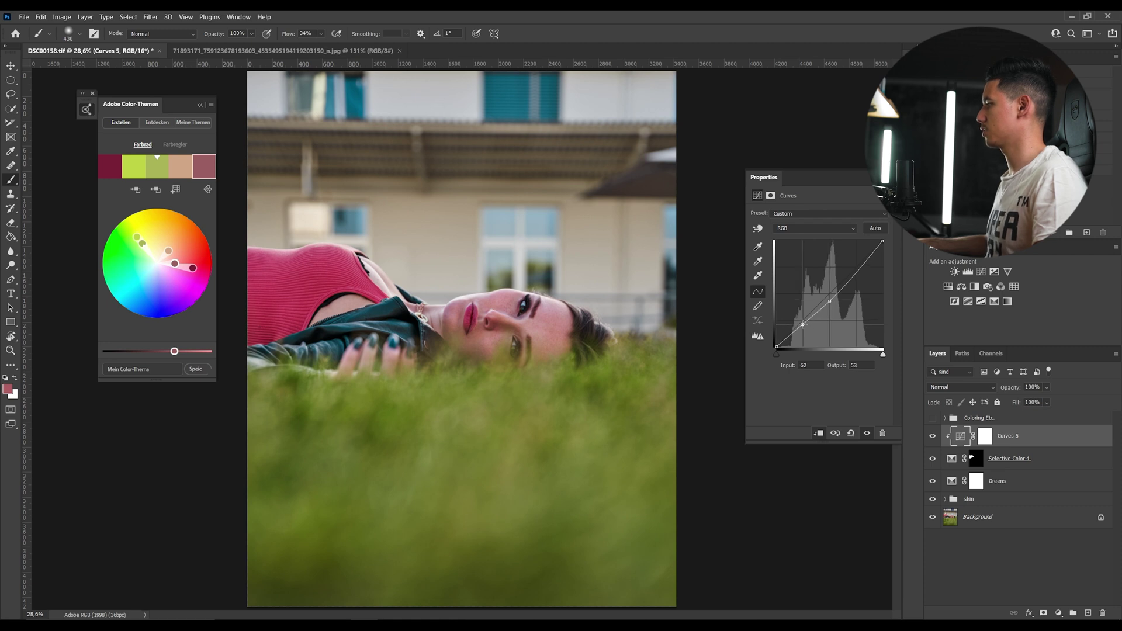
pyautogui.click(858, 268)
pyautogui.moveTo(858, 267); pyautogui.dragTo(858, 267)
pyautogui.click(932, 437)
pyautogui.click(932, 436)
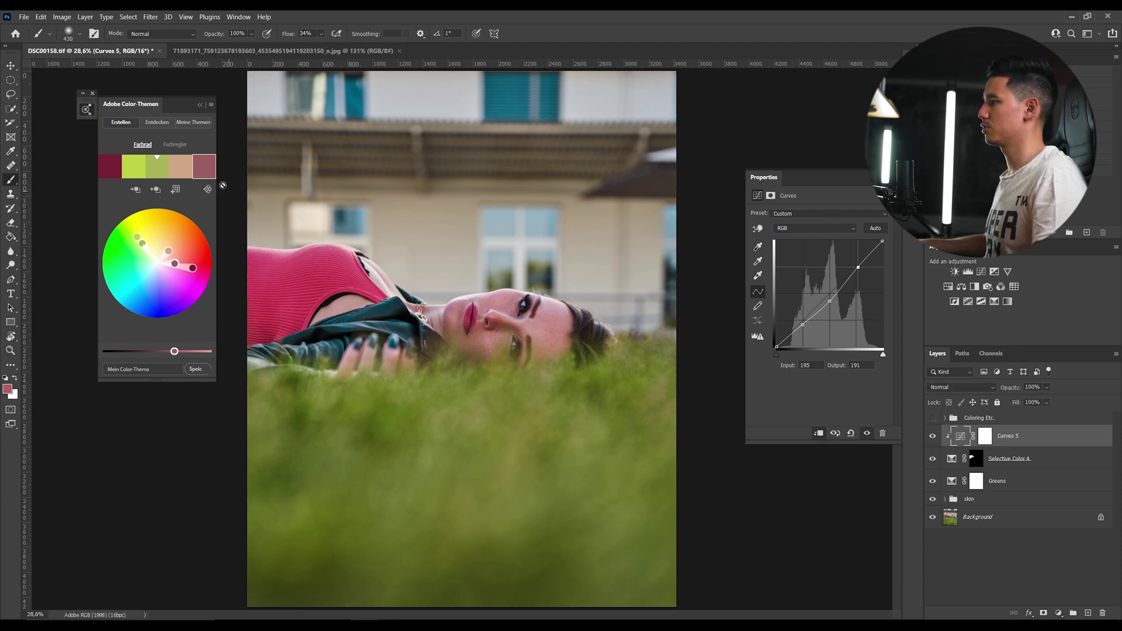
# - Sample the top's adjusted pink and store it as the fifth swatch of the color theme
pyautogui.keyDown('alt'); pyautogui.click(318, 266); pyautogui.keyUp('alt')
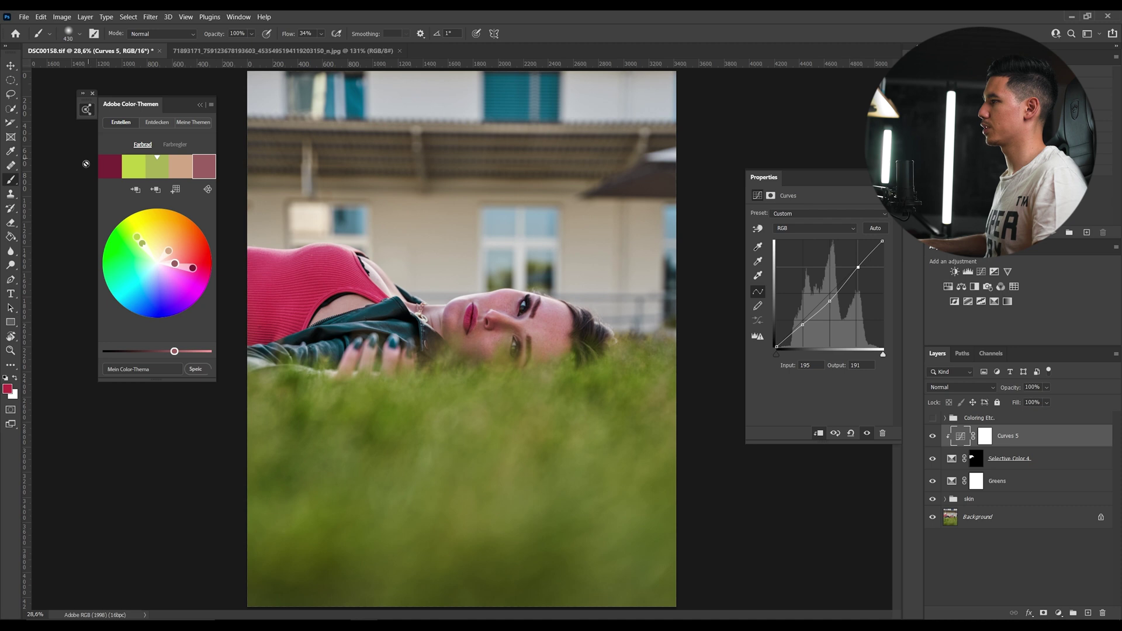
pyautogui.click(156, 190)
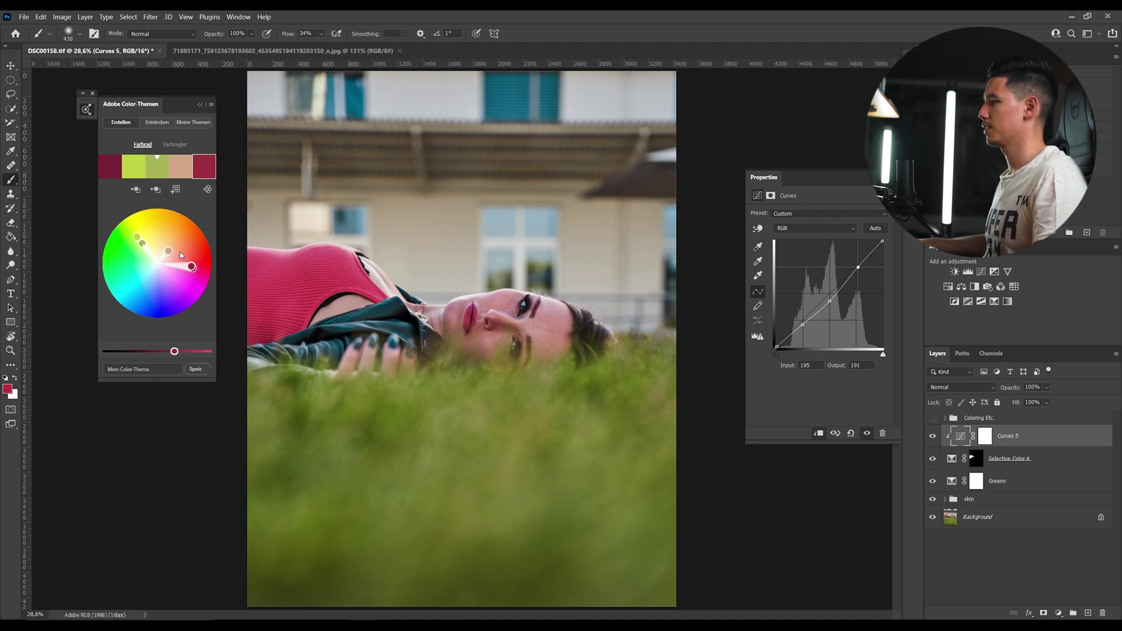
pyautogui.click(11, 65)
# - Add a new Selective Color adjustment layer directly above the Greens layer and activate its color settings
pyautogui.click(952, 459)
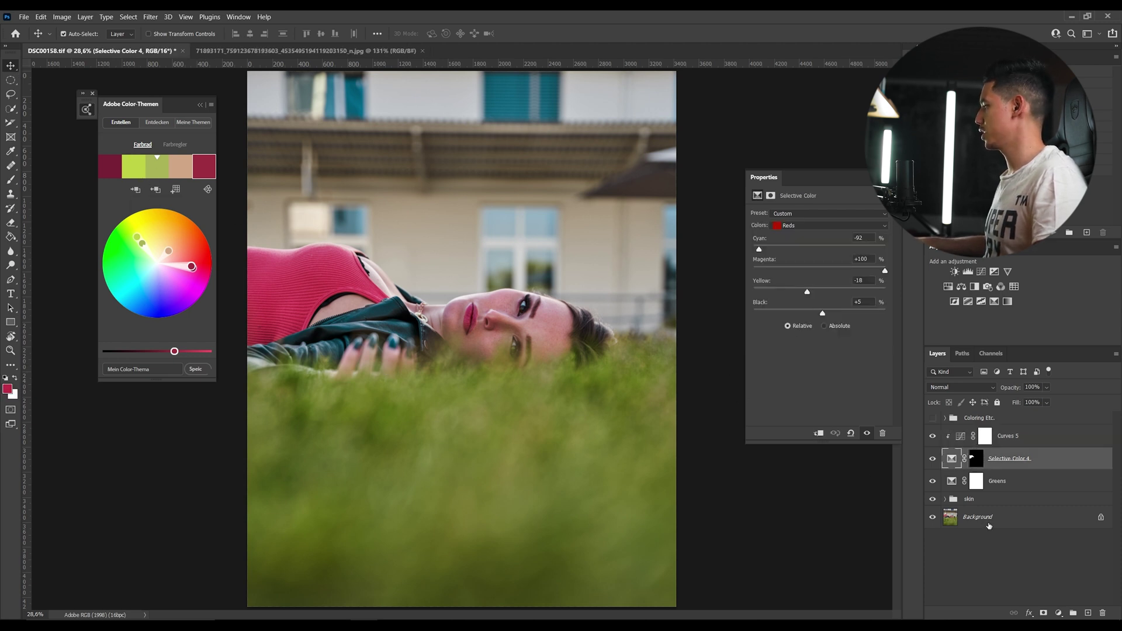
pyautogui.click(951, 481)
pyautogui.click(952, 481)
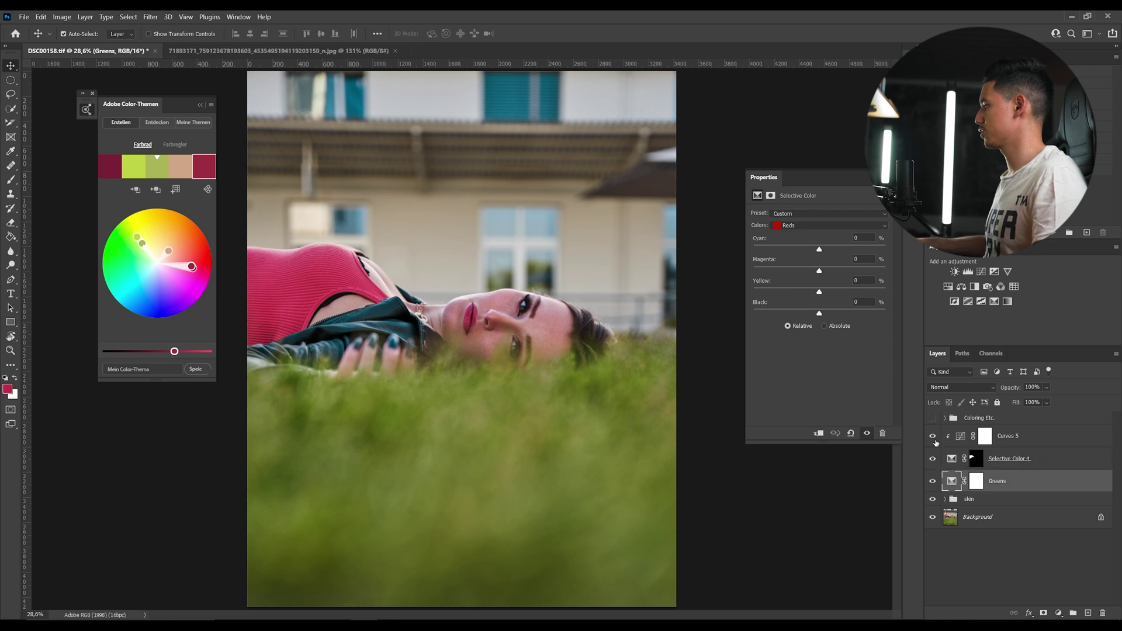
pyautogui.click(993, 302)
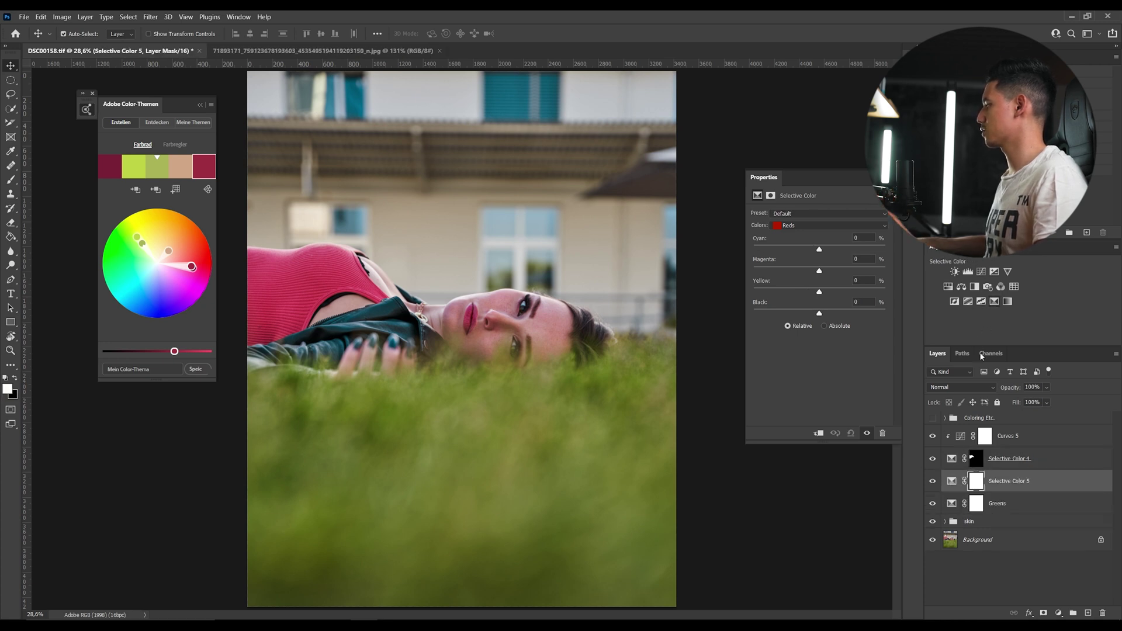
pyautogui.click(933, 459)
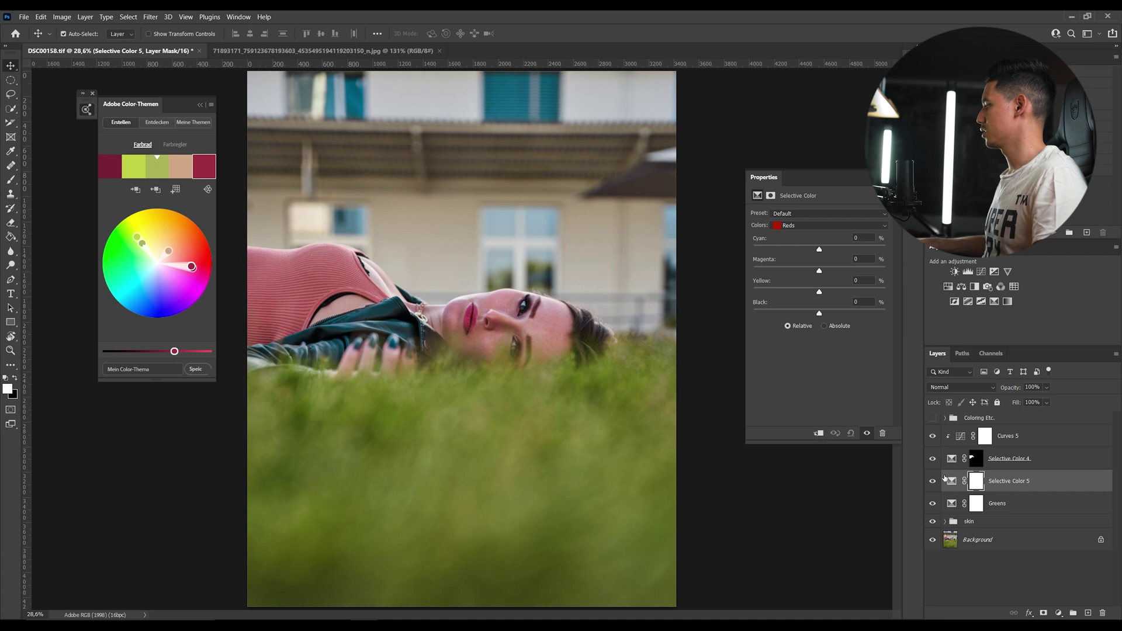
pyautogui.click(952, 481)
pyautogui.click(932, 459)
# - Set the new Selective Color layer's Greens to Cyan -6 and Yellow +100
pyautogui.click(792, 225)
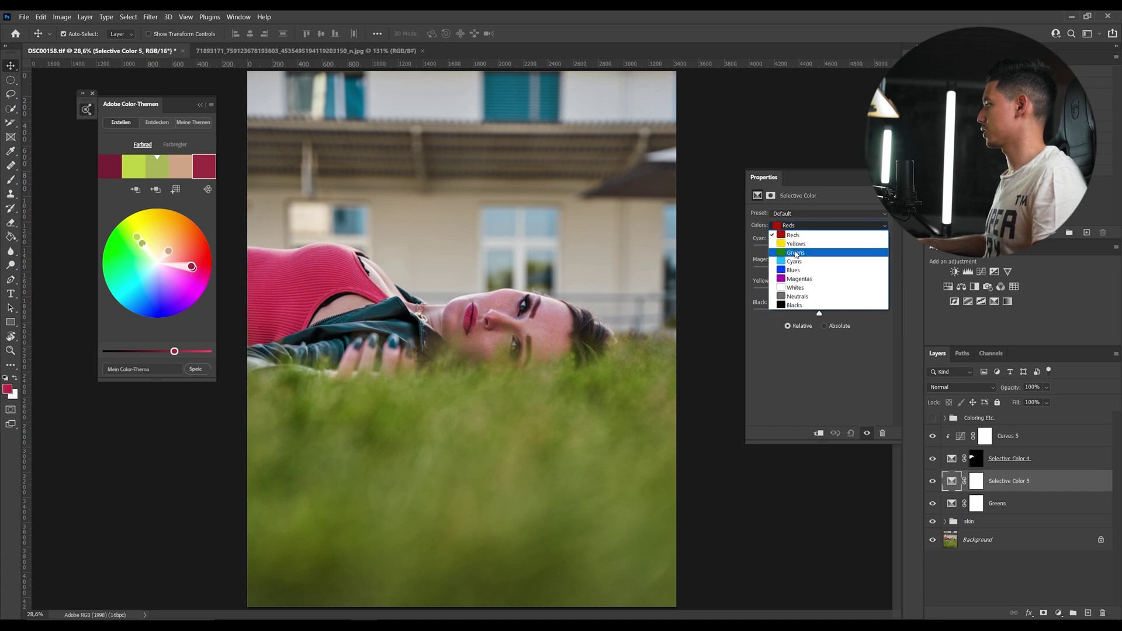
pyautogui.click(795, 252)
pyautogui.moveTo(819, 249); pyautogui.dragTo(760, 250)
pyautogui.click(785, 248)
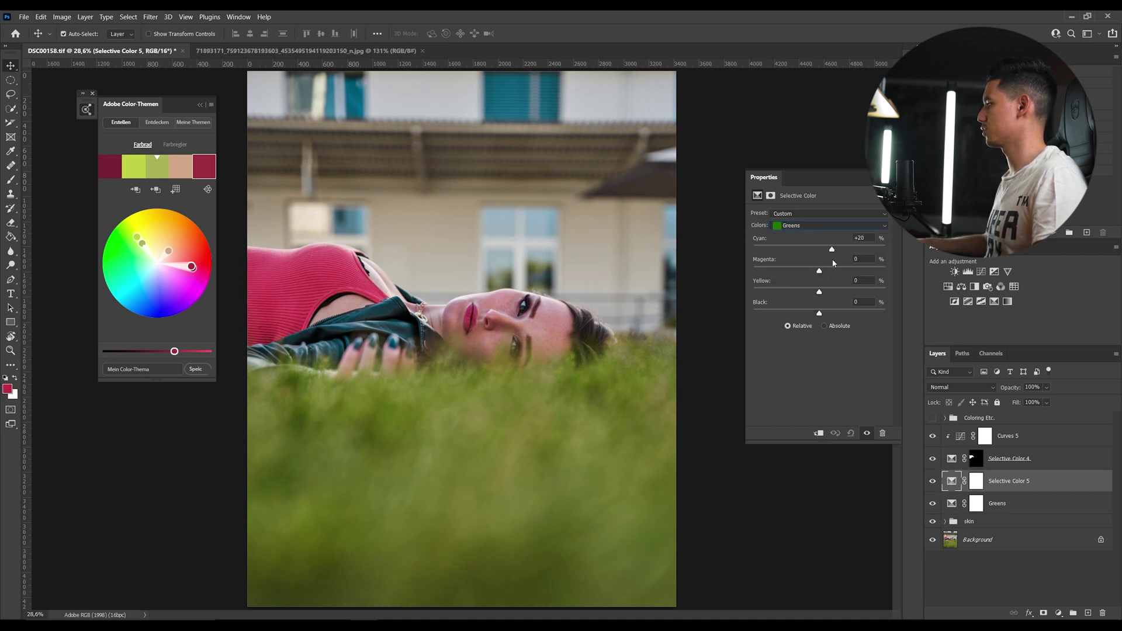
pyautogui.moveTo(832, 260); pyautogui.dragTo(882, 289)
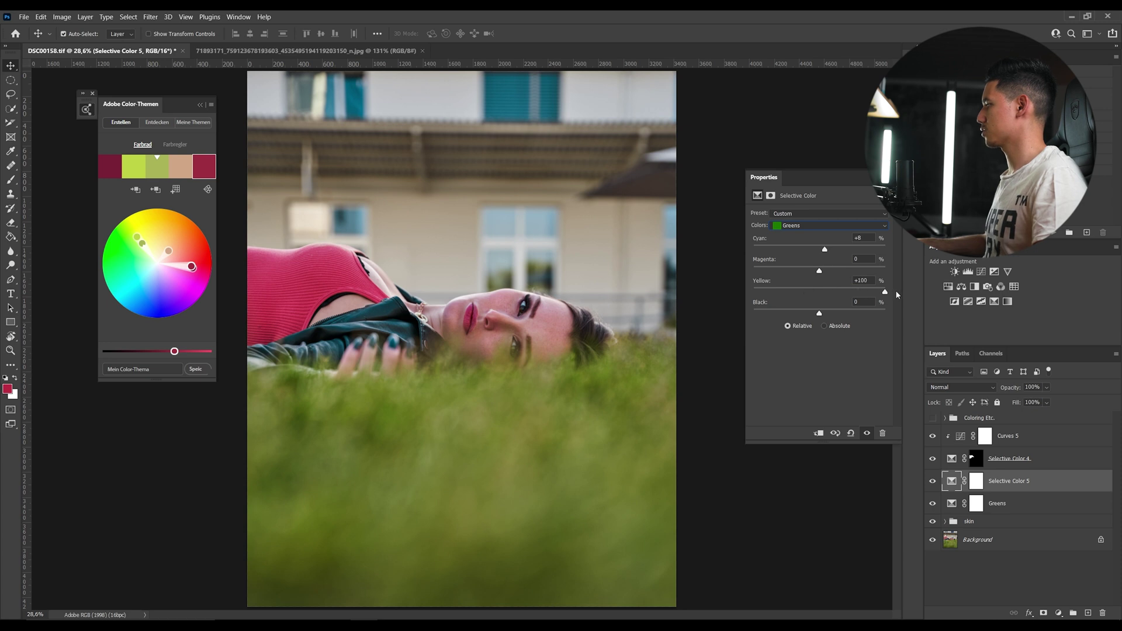
pyautogui.moveTo(824, 250); pyautogui.dragTo(817, 251)
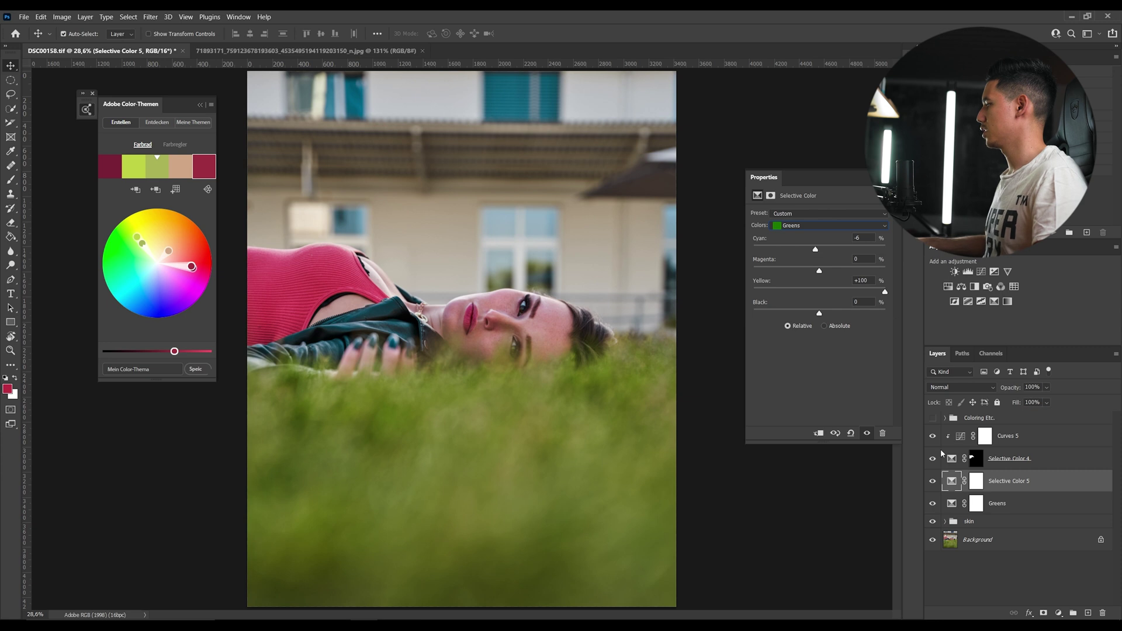
# - Select the whole woman with the Quick Selection tool, fill that area black on the new layer's mask, and deselect
pyautogui.click(10, 109)
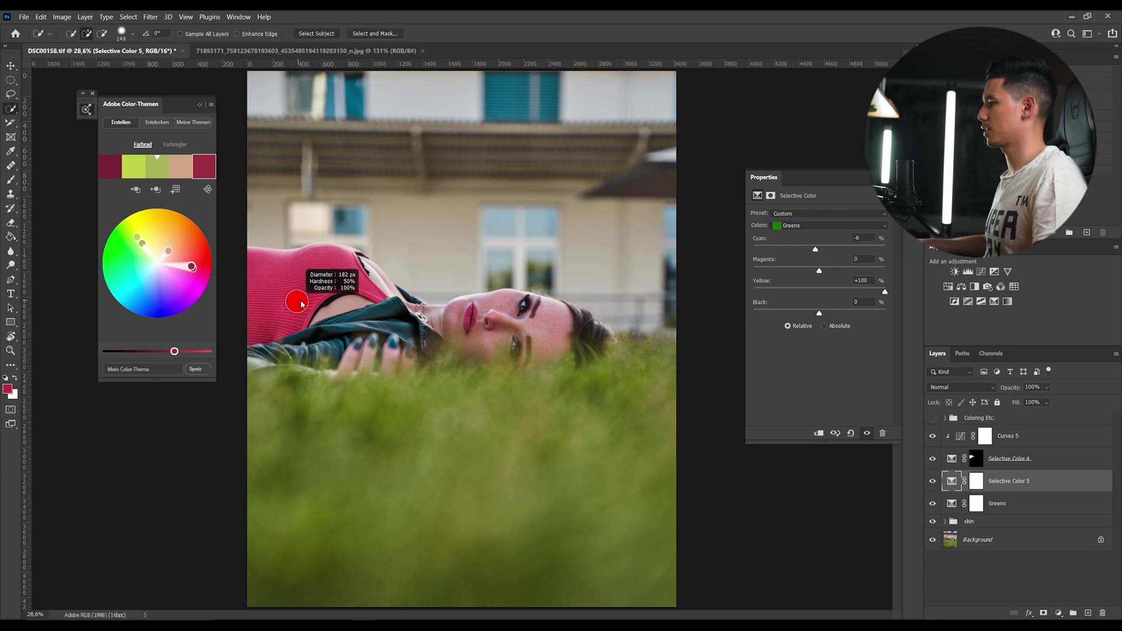
pyautogui.moveTo(329, 299)
pyautogui.mouseDown()
pyautogui.moveTo(351, 319)
pyautogui.moveTo(327, 342)
pyautogui.moveTo(351, 351)
pyautogui.moveTo(458, 323)
pyautogui.moveTo(584, 330)
pyautogui.moveTo(561, 354)
pyautogui.moveTo(344, 356)
pyautogui.moveTo(424, 361)
pyautogui.mouseUp()
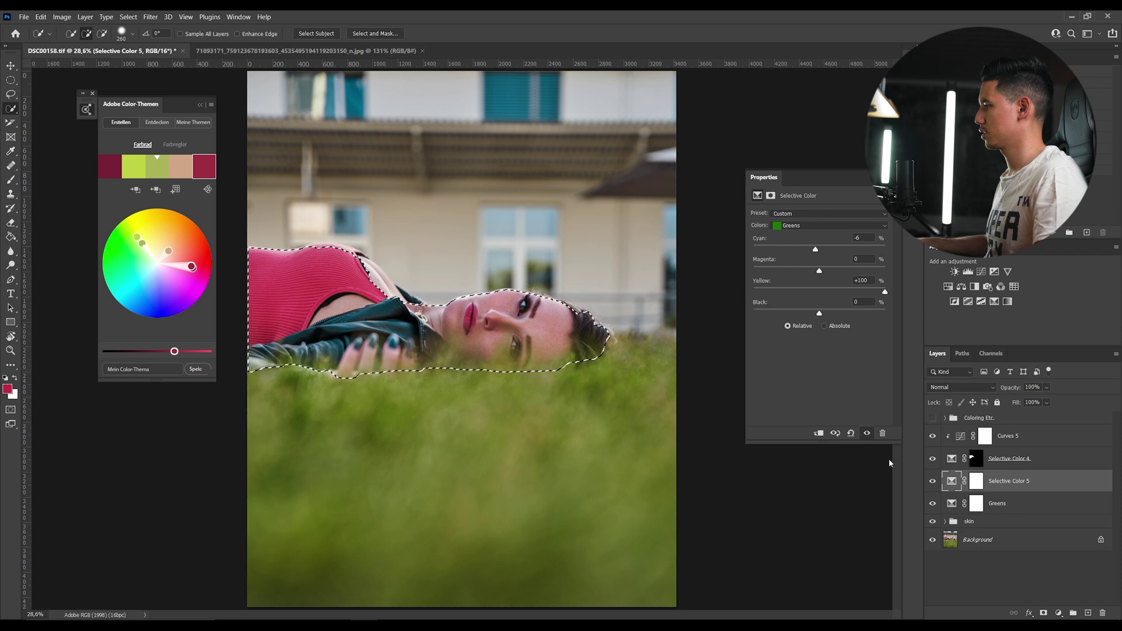
pyautogui.moveTo(383, 302); pyautogui.dragTo(419, 321)
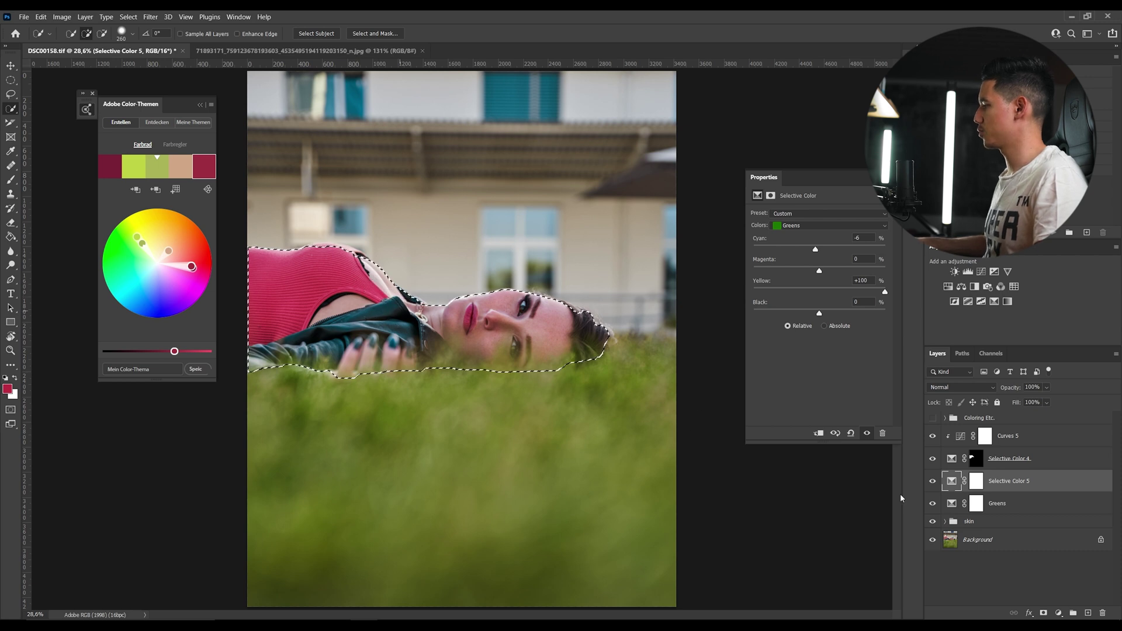
pyautogui.click(979, 486)
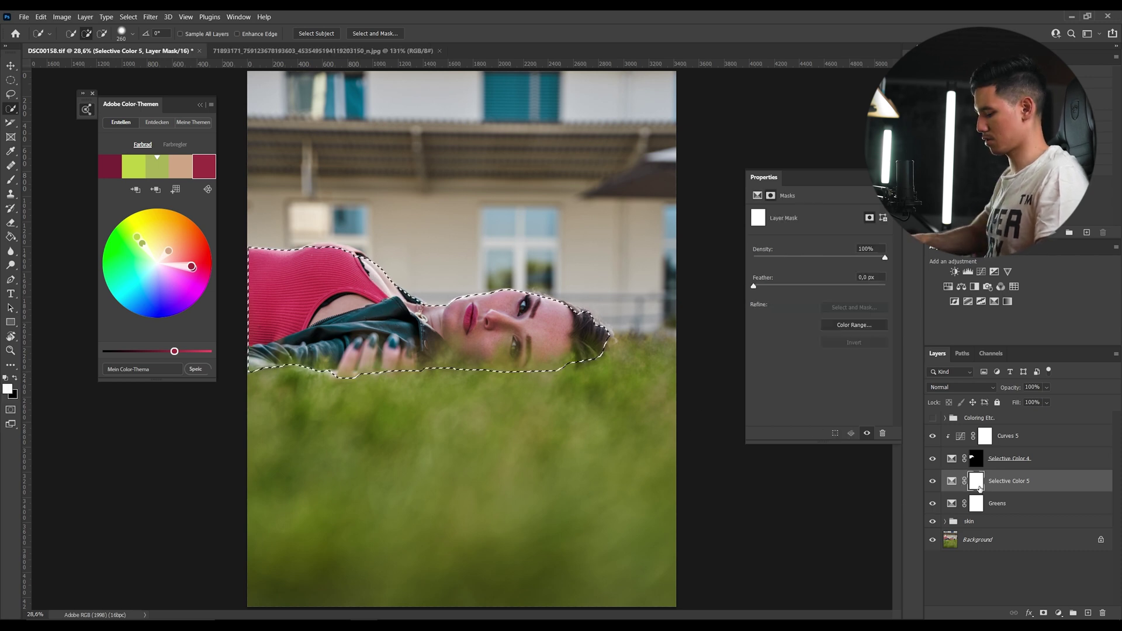
pyautogui.hotkey('ctrl', 'Delete')
pyautogui.hotkey('ctrl', 'd')
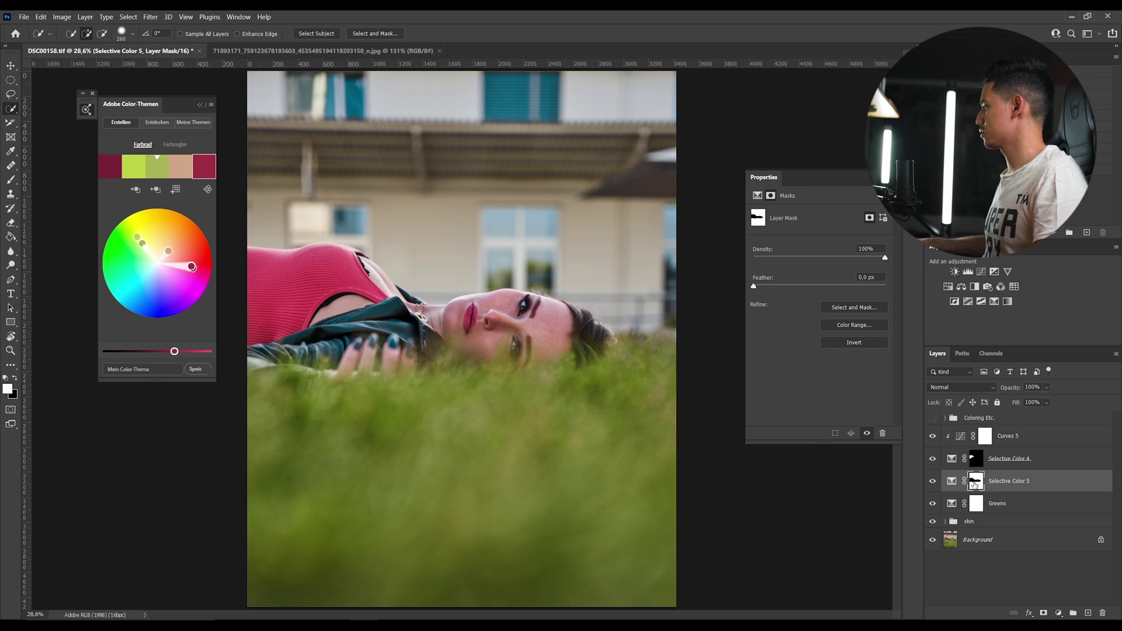
# - Feather the edge of the new Selective Color layer's mask by 3.2 px
pyautogui.keyDown('alt'); pyautogui.click(974, 484); pyautogui.keyUp('alt')
pyautogui.keyDown('alt'); pyautogui.click(975, 484); pyautogui.keyUp('alt')
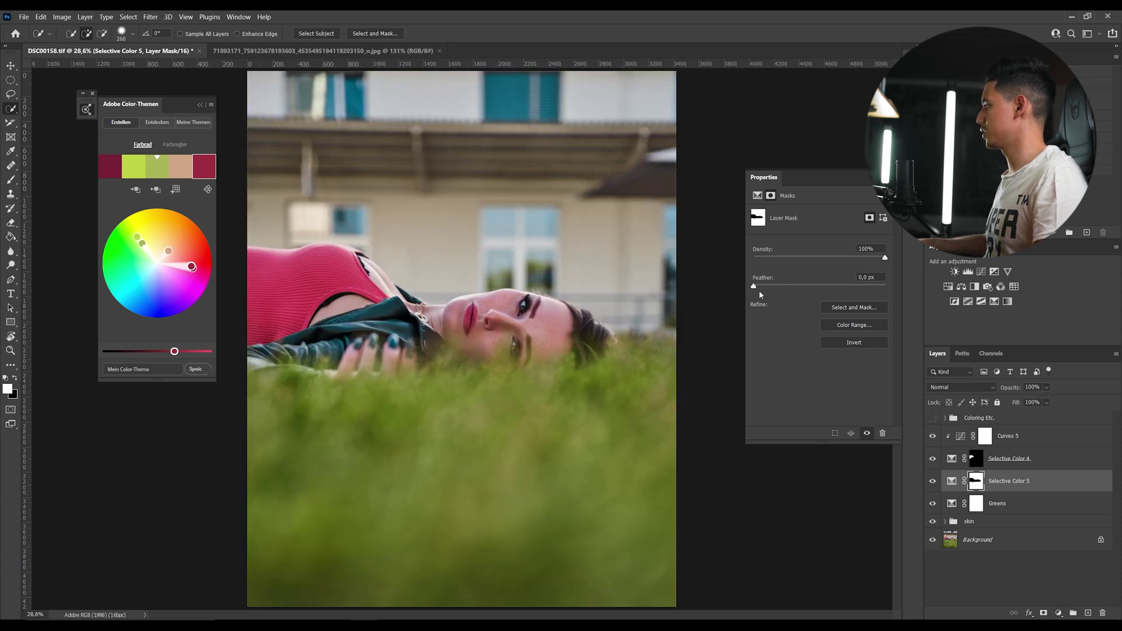
pyautogui.moveTo(758, 290); pyautogui.dragTo(776, 288)
pyautogui.press('\\')
# - Show the mask as a red overlay and brush black at 100% flow over the missed edges of the woman's upper body
pyautogui.press('\\')
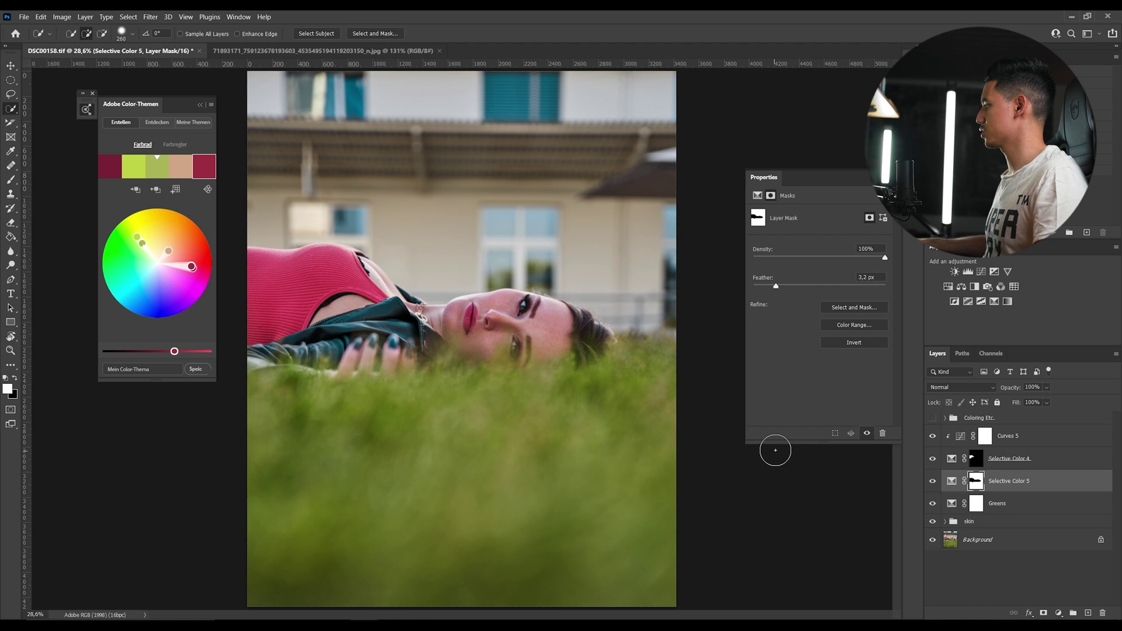
pyautogui.press('\\')
pyautogui.click(11, 179)
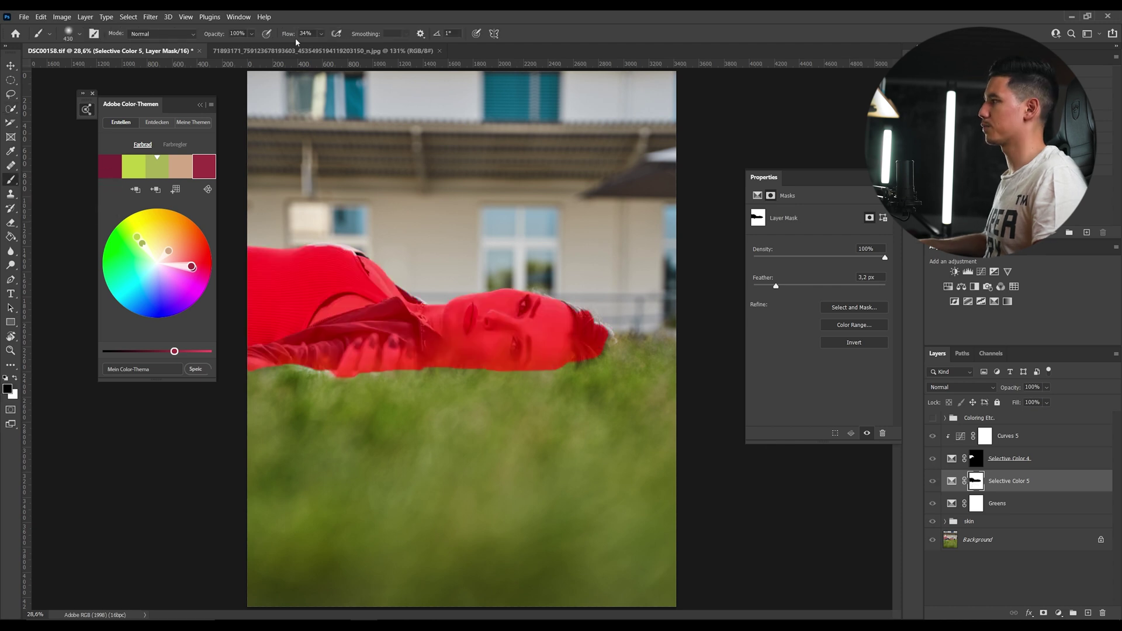
pyautogui.moveTo(270, 252)
pyautogui.mouseDown()
pyautogui.moveTo(279, 266)
pyautogui.moveTo(255, 393)
pyautogui.moveTo(310, 299)
pyautogui.moveTo(289, 297)
pyautogui.mouseUp()
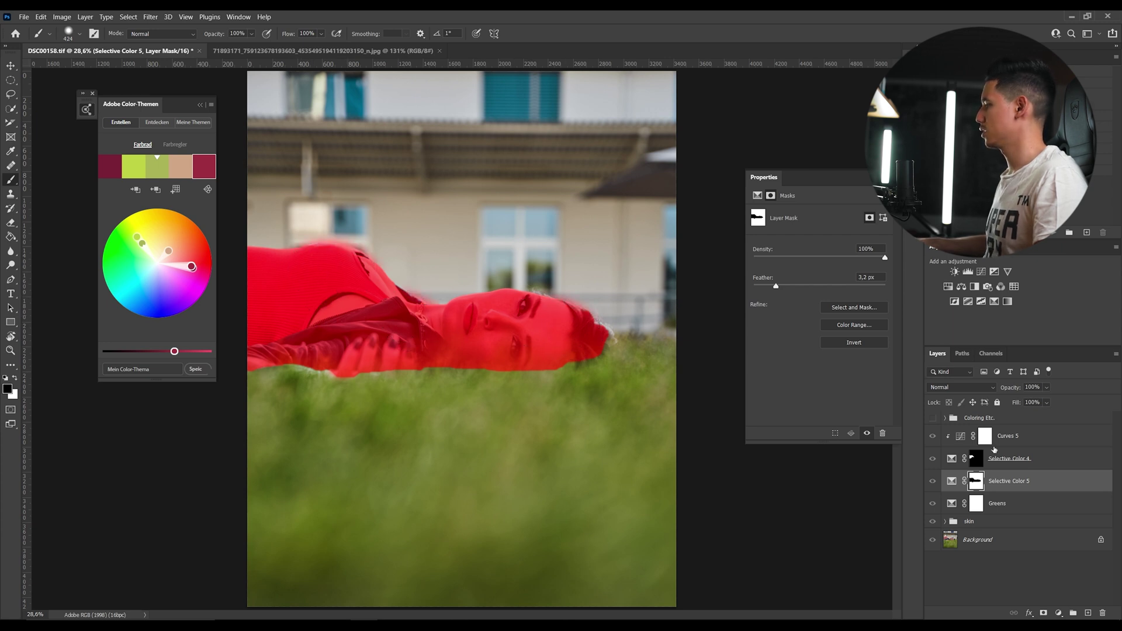
# - Set the masked Selective Color layer's Yellows to Cyan -7 and Yellow +100
pyautogui.click(953, 482)
pyautogui.click(828, 226)
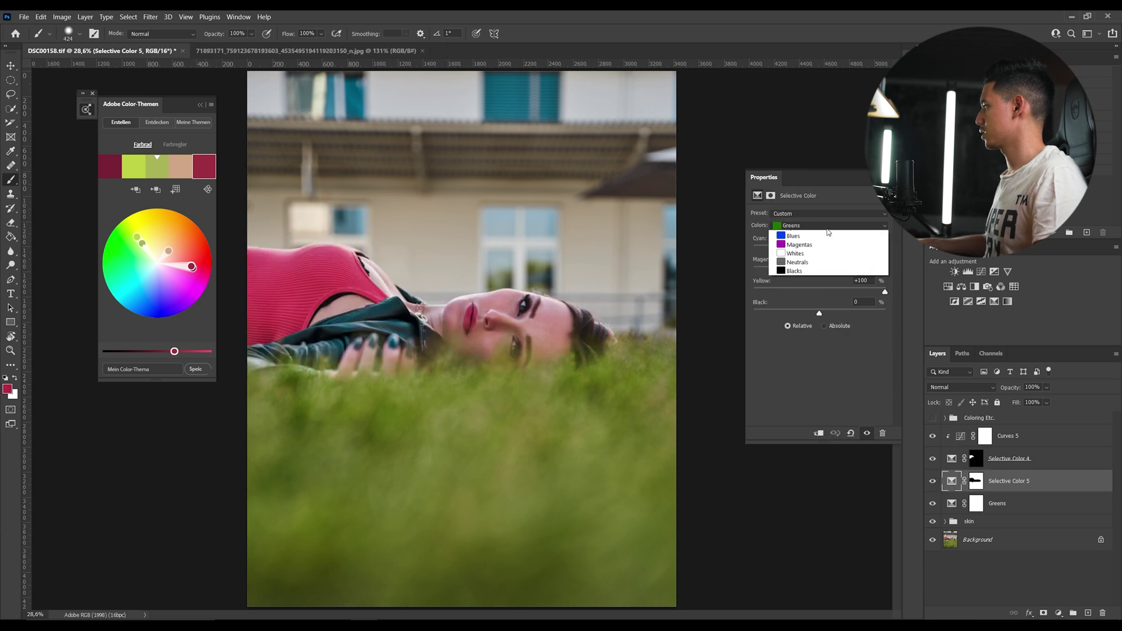
pyautogui.click(822, 236)
pyautogui.click(825, 227)
pyautogui.click(816, 248)
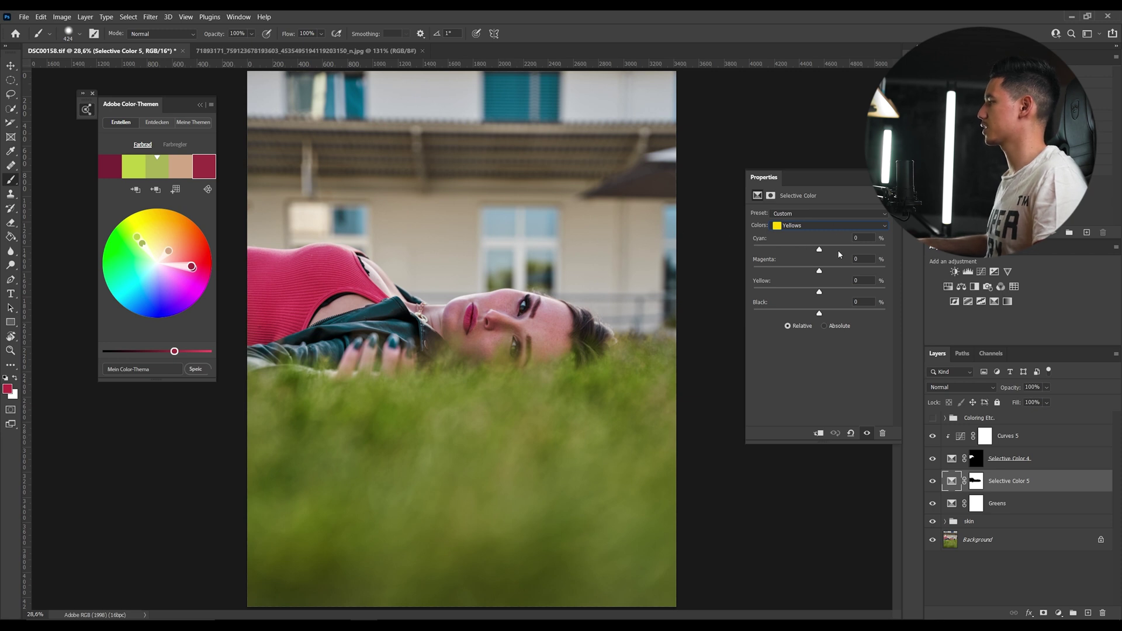
pyautogui.press('v')
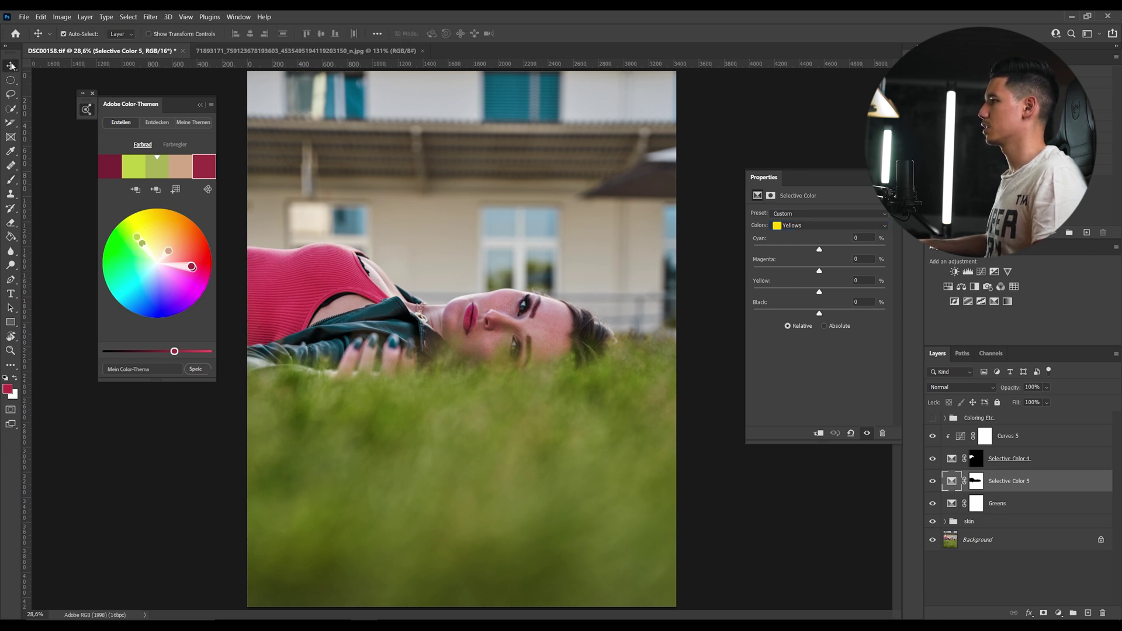
pyautogui.moveTo(820, 249)
pyautogui.mouseDown()
pyautogui.moveTo(679, 250)
pyautogui.moveTo(811, 270)
pyautogui.moveTo(721, 268)
pyautogui.moveTo(815, 268)
pyautogui.mouseUp()
pyautogui.moveTo(819, 292); pyautogui.dragTo(1035, 297)
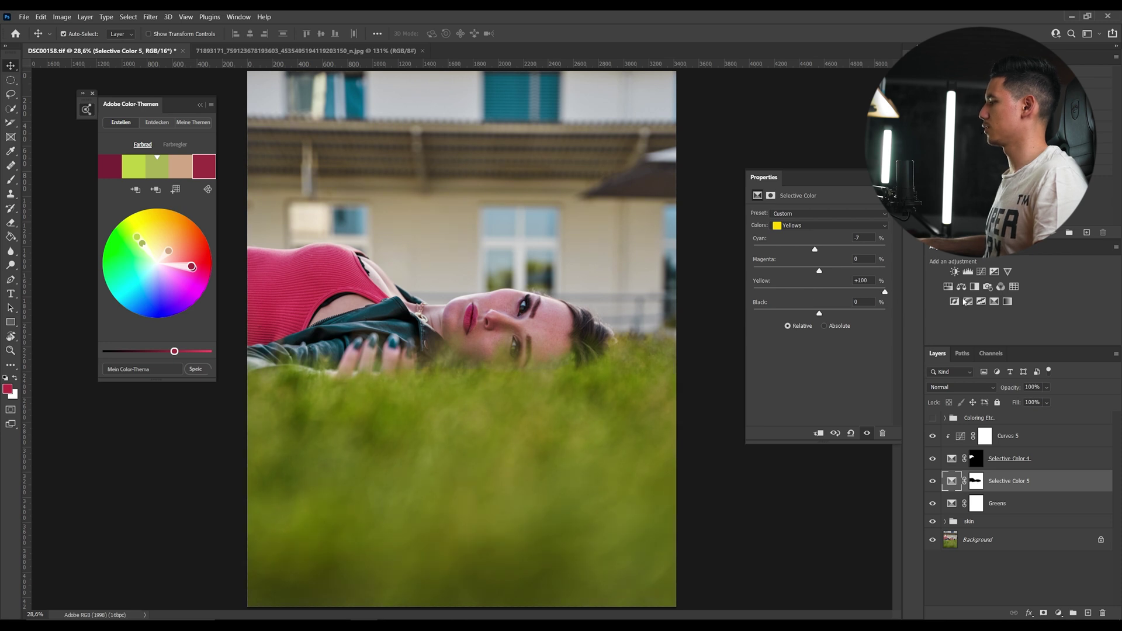
# - Set the masked Selective Color layer's Yellows to Magenta +4 and compare the grass with the reference photo
pyautogui.moveTo(820, 272)
pyautogui.mouseDown()
pyautogui.moveTo(829, 273)
pyautogui.moveTo(818, 274)
pyautogui.mouseUp()
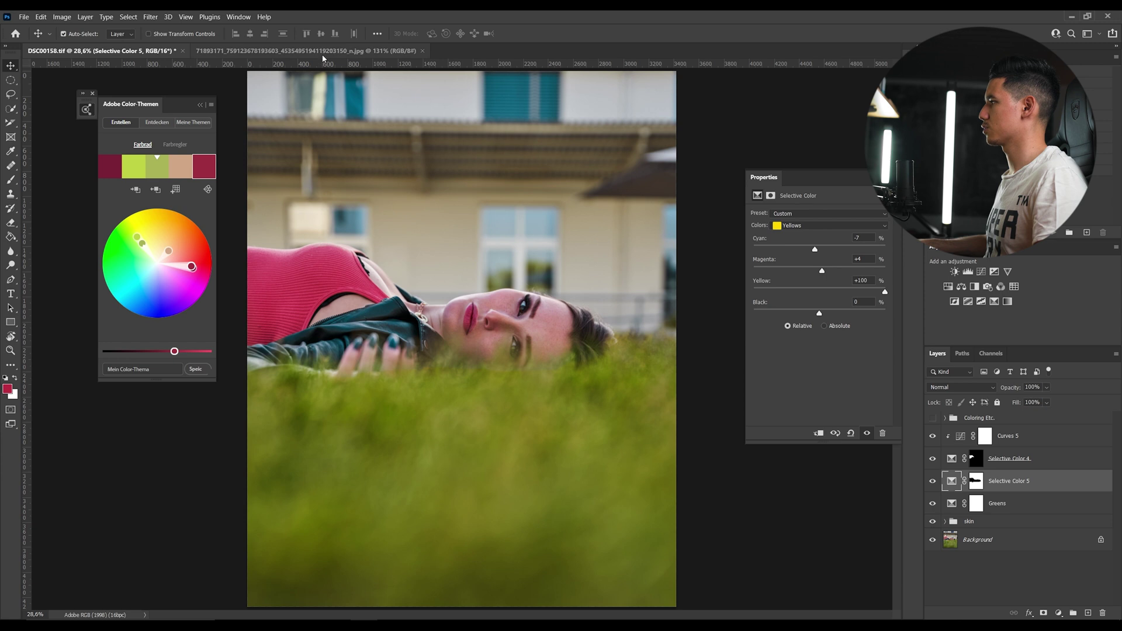
pyautogui.click(306, 51)
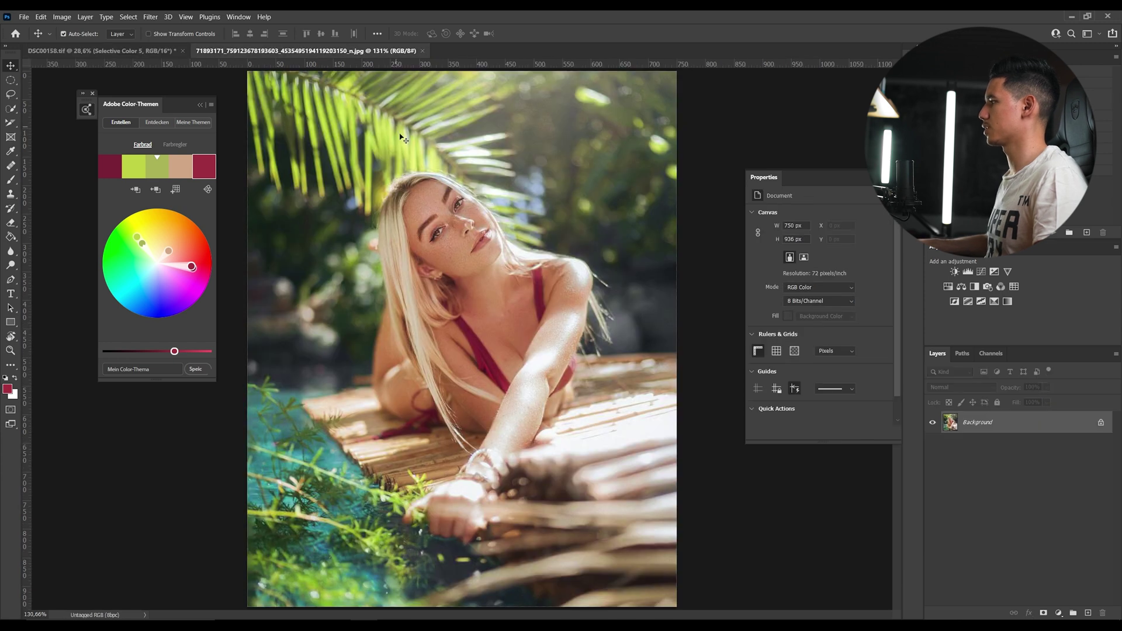
pyautogui.click(140, 51)
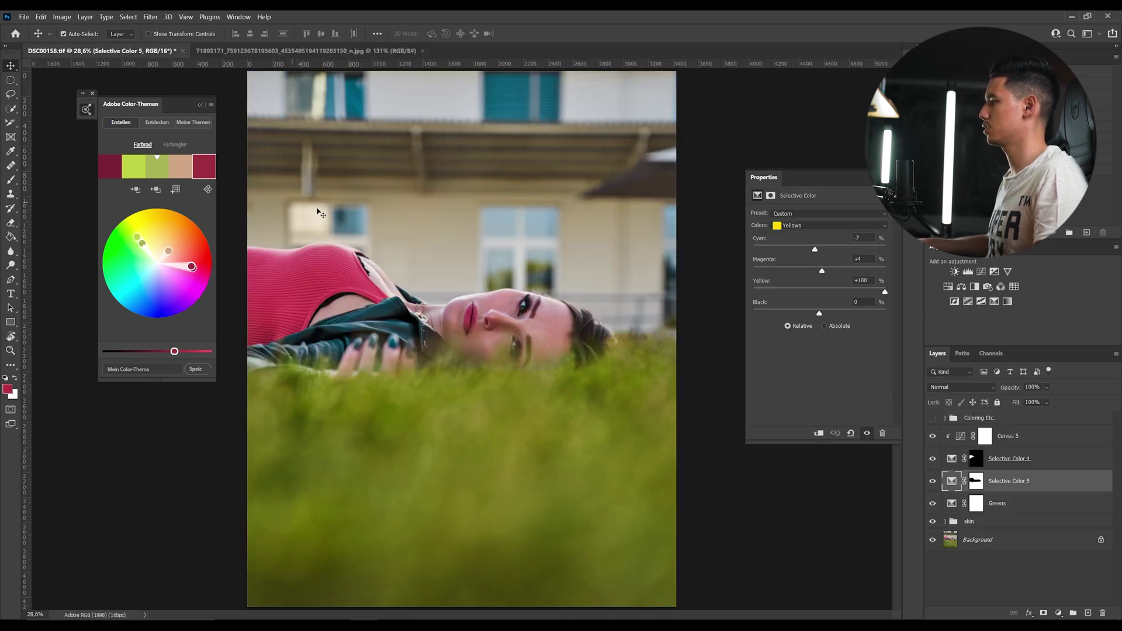
# - Sample the olive green of the grass and apply it to the active last swatch of the colour theme
pyautogui.press('b')
pyautogui.keyDown('alt'); pyautogui.click(543, 399); pyautogui.keyUp('alt')
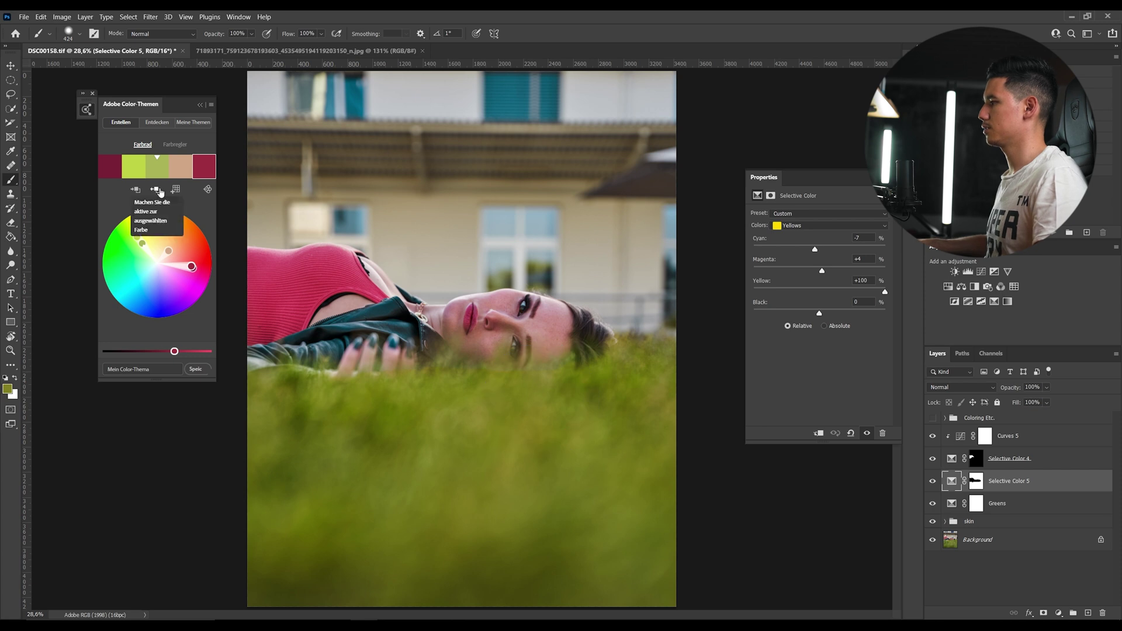
pyautogui.keyDown('alt'); pyautogui.click(413, 435); pyautogui.keyUp('alt')
pyautogui.click(156, 191)
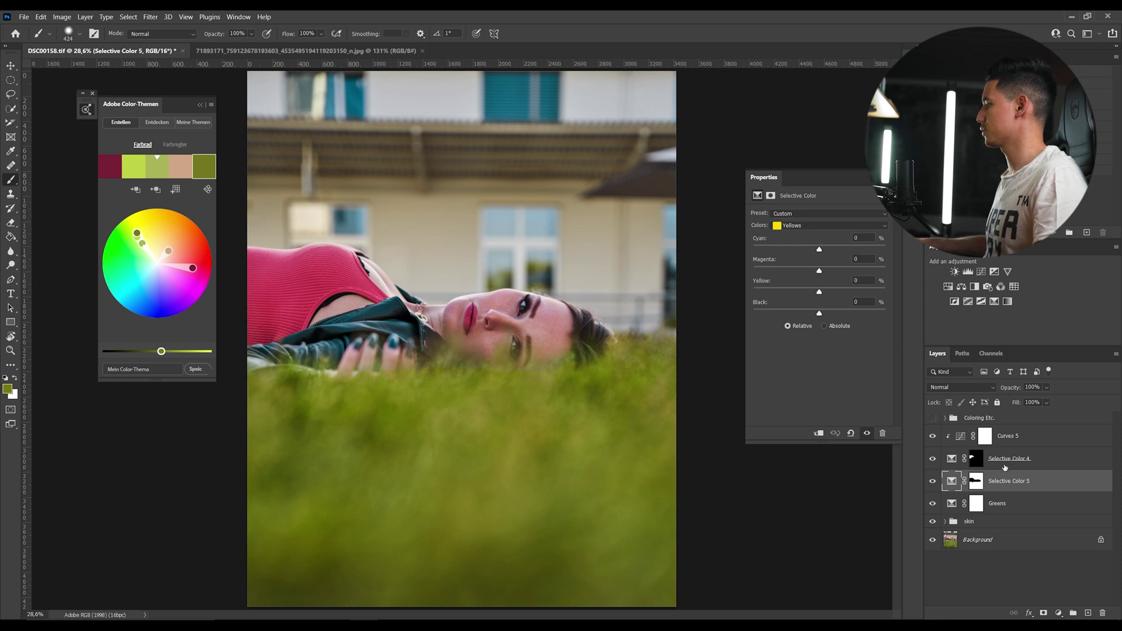
# - Duplicate the Selective Color 5 layer with its mask and check the copy's effect by switching its visibility
pyautogui.click(977, 481)
pyautogui.moveTo(994, 480); pyautogui.dragTo(1087, 613)
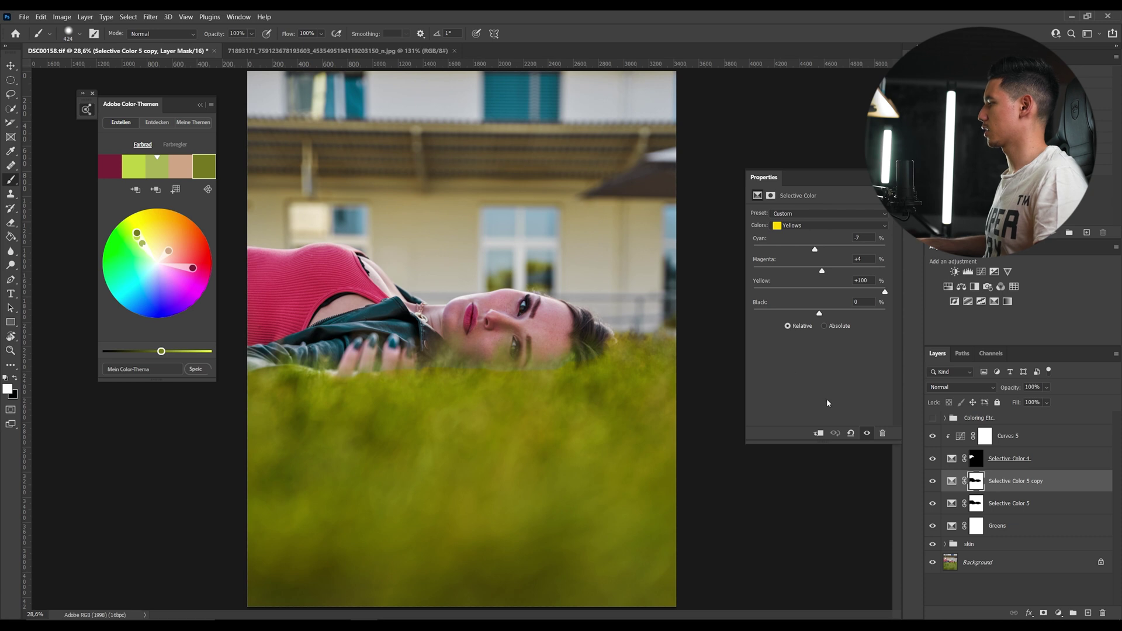
pyautogui.click(931, 480)
pyautogui.click(932, 480)
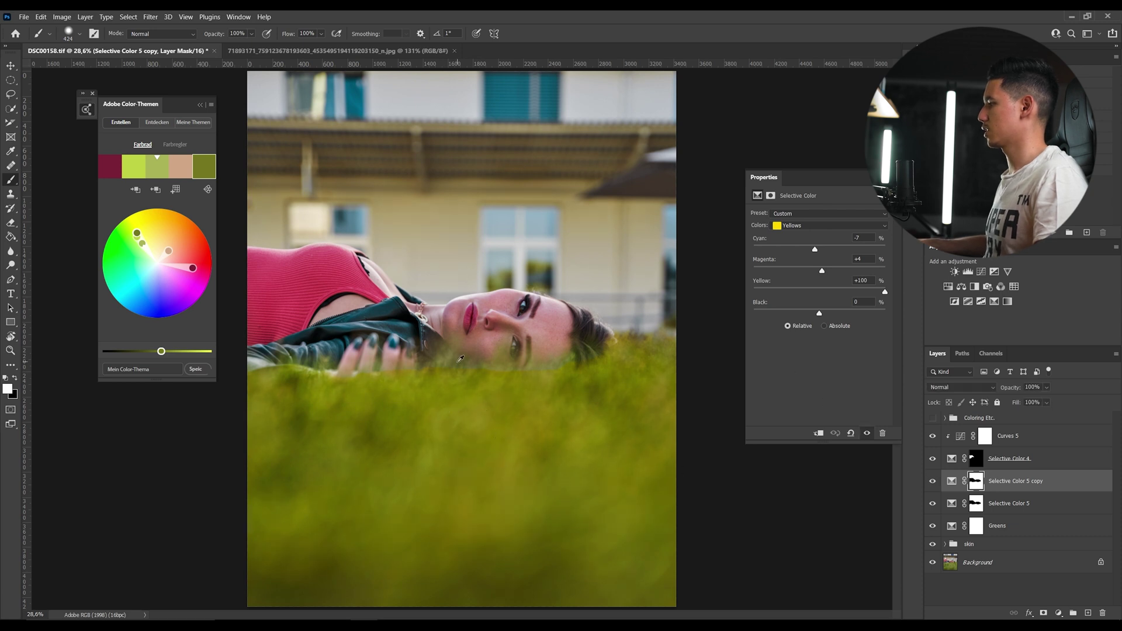
# - Brush white at 17% flow on the Selective Color 5 copy's mask along the grass edge below the woman's face
pyautogui.moveTo(454, 362); pyautogui.dragTo(430, 351)
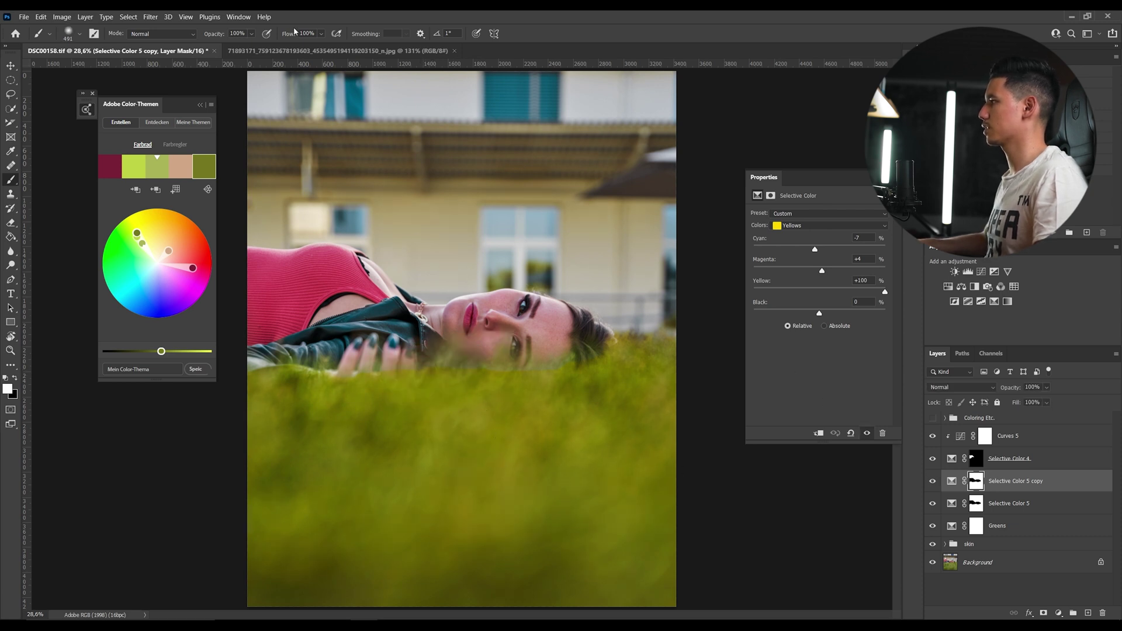
pyautogui.moveTo(291, 35); pyautogui.dragTo(249, 42)
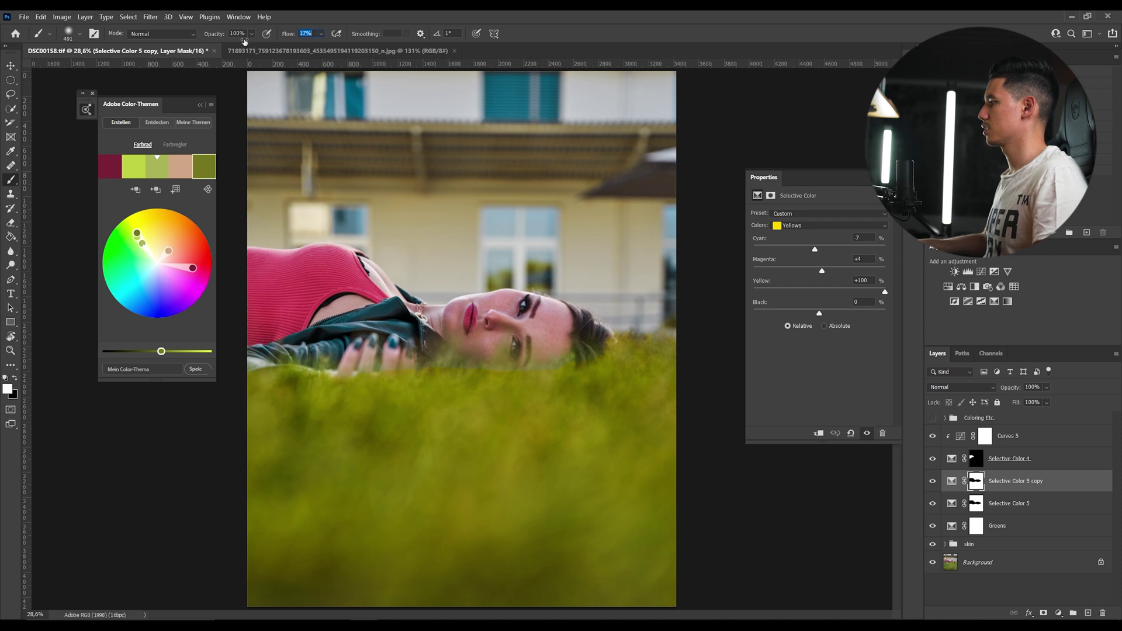
pyautogui.moveTo(452, 374); pyautogui.dragTo(440, 377)
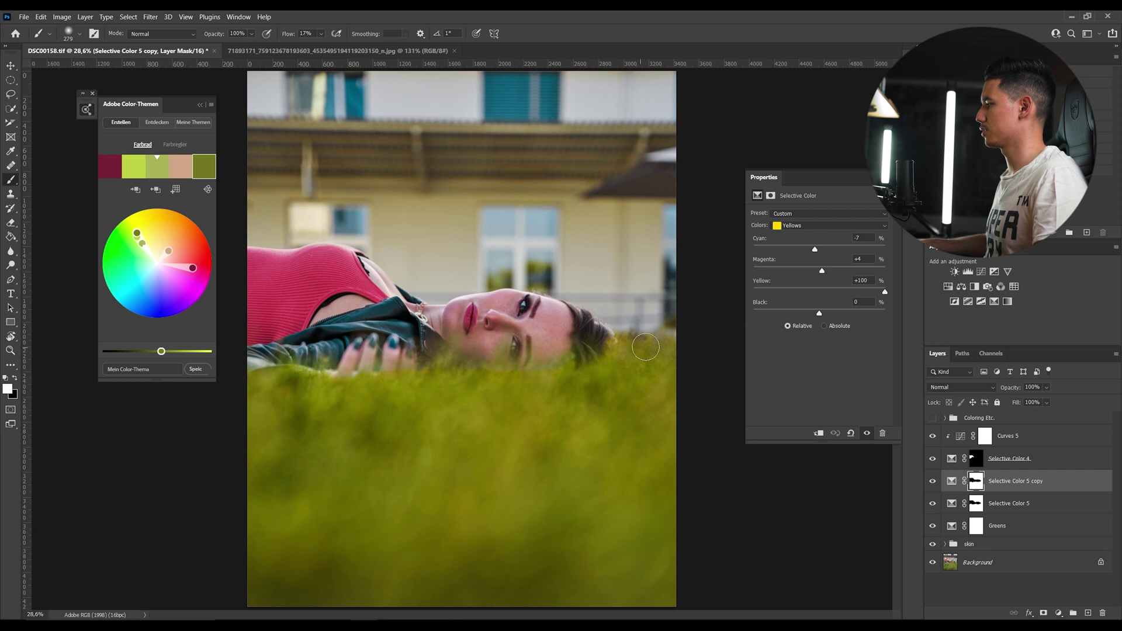
pyautogui.click(976, 503)
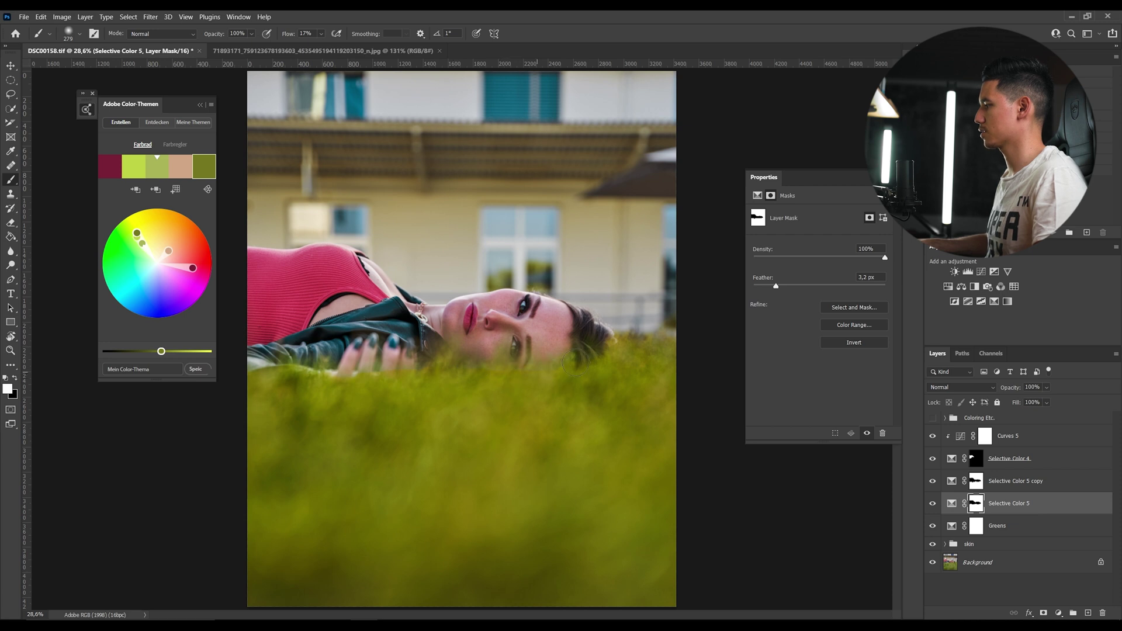
# - Group the layers from Curves 5 down to Greens and name the group "colors"
pyautogui.press('v')
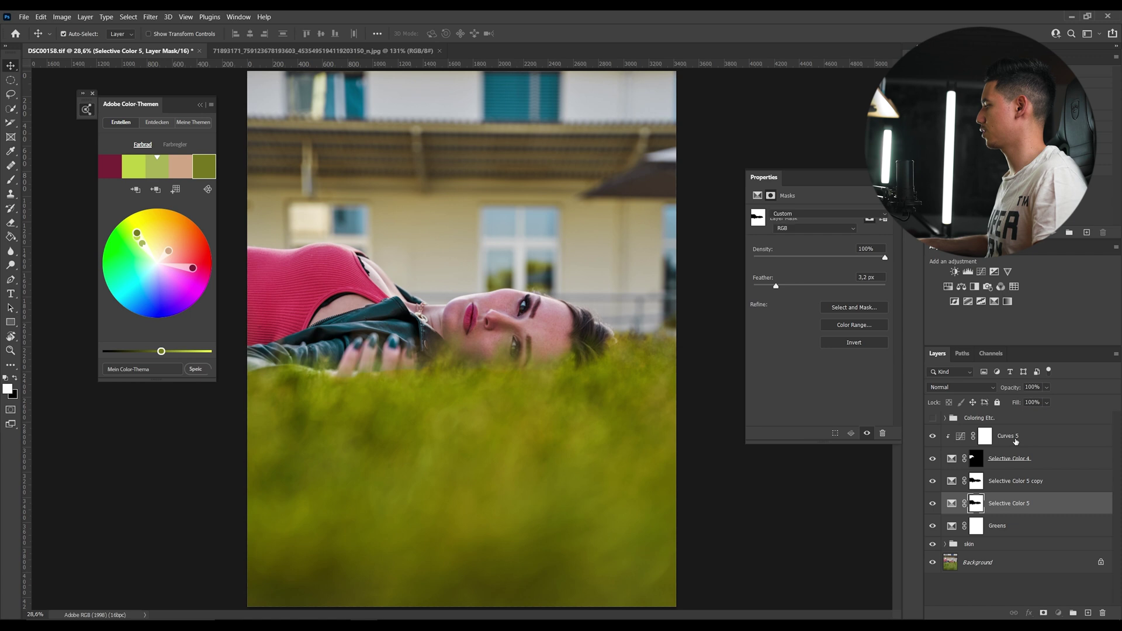
pyautogui.click(1002, 444)
pyautogui.keyDown('shift'); pyautogui.click(1000, 529); pyautogui.keyUp('shift')
pyautogui.hotkey('ctrl', 'g')
pyautogui.doubleClick(976, 432)
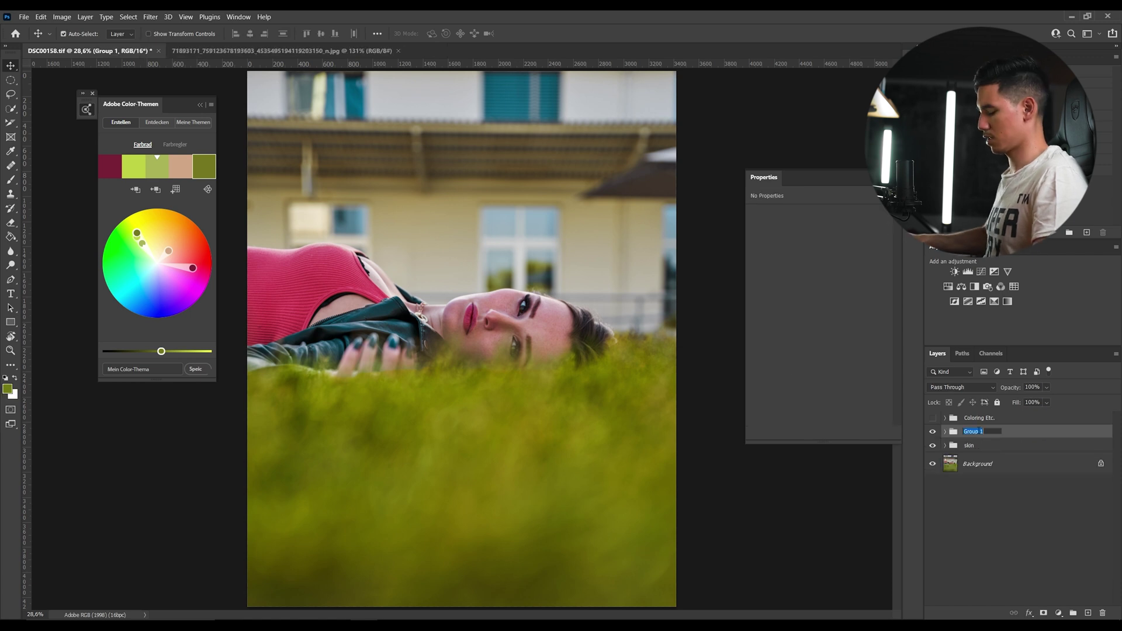
pyautogui.write('colors')
pyautogui.press('Return')
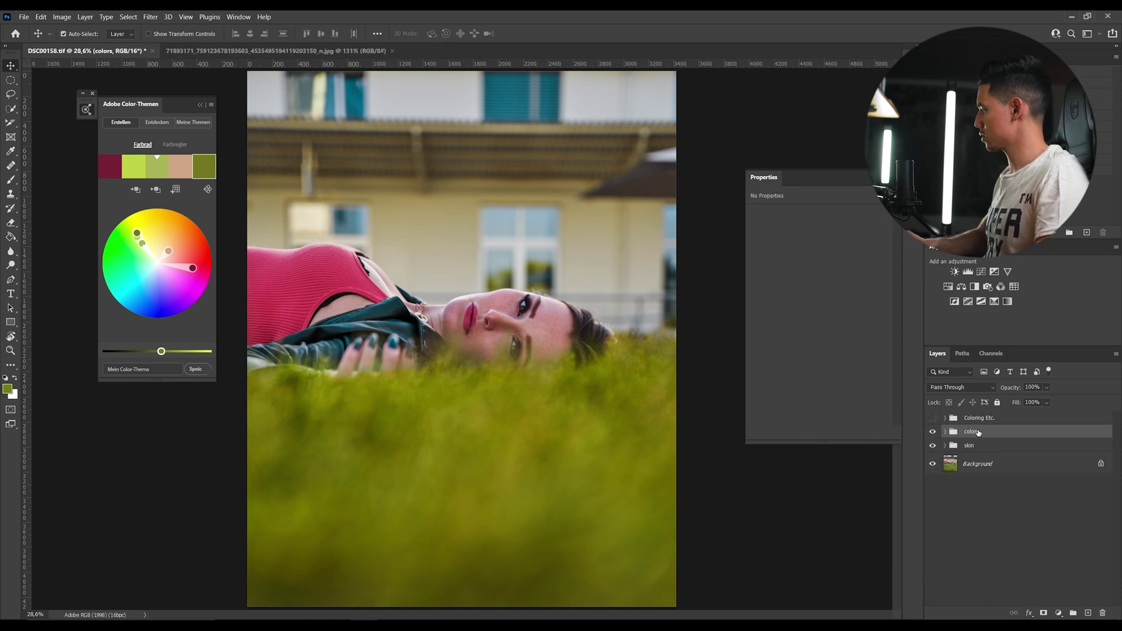
# - Compare the portrait before and after colouring by switching the colors group's visibility
pyautogui.click(934, 432)
pyautogui.click(934, 434)
pyautogui.click(933, 434)
pyautogui.click(932, 434)
pyautogui.click(933, 435)
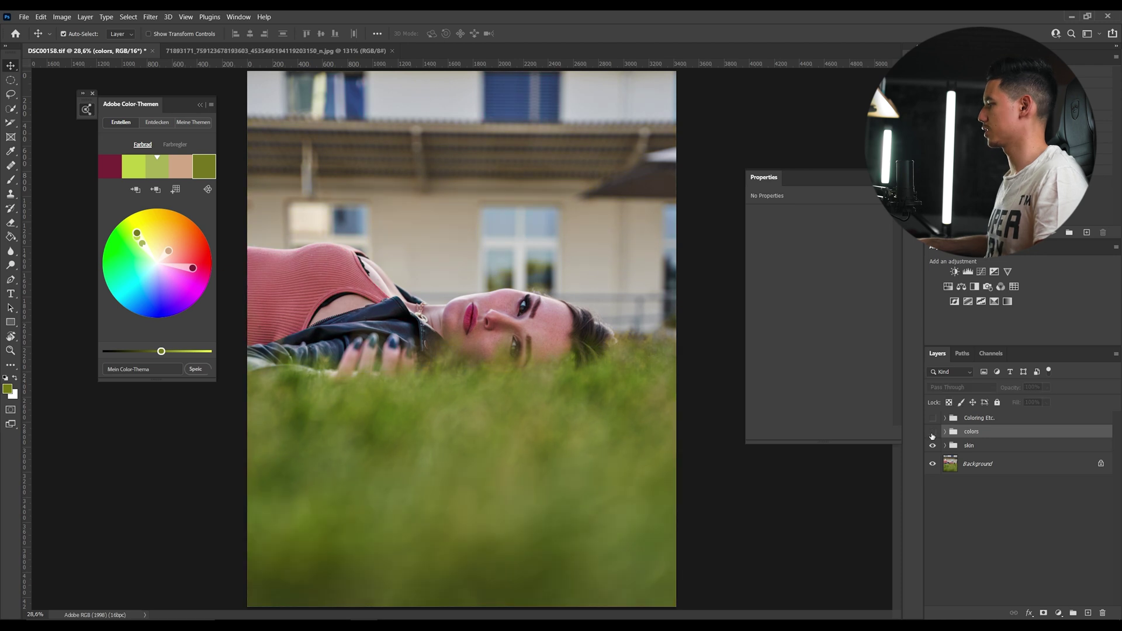
pyautogui.click(932, 434)
pyautogui.click(933, 432)
# - Move Layer 12 out of the Coloring Etc. group to the top of the layer stack
pyautogui.click(944, 432)
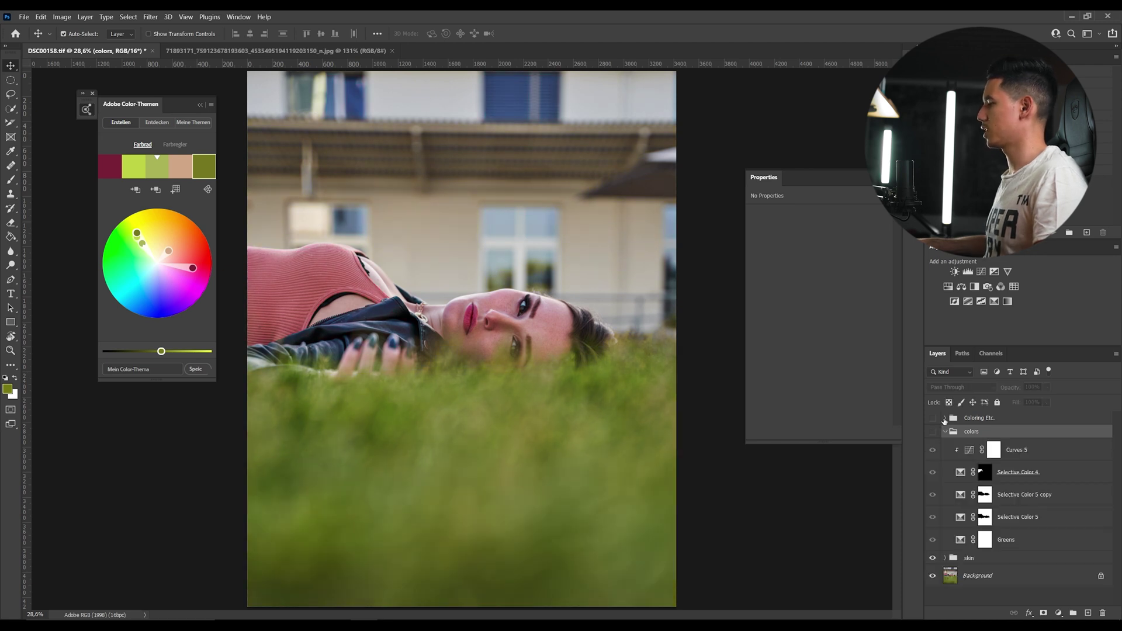
pyautogui.click(945, 418)
pyautogui.moveTo(958, 437); pyautogui.dragTo(952, 413)
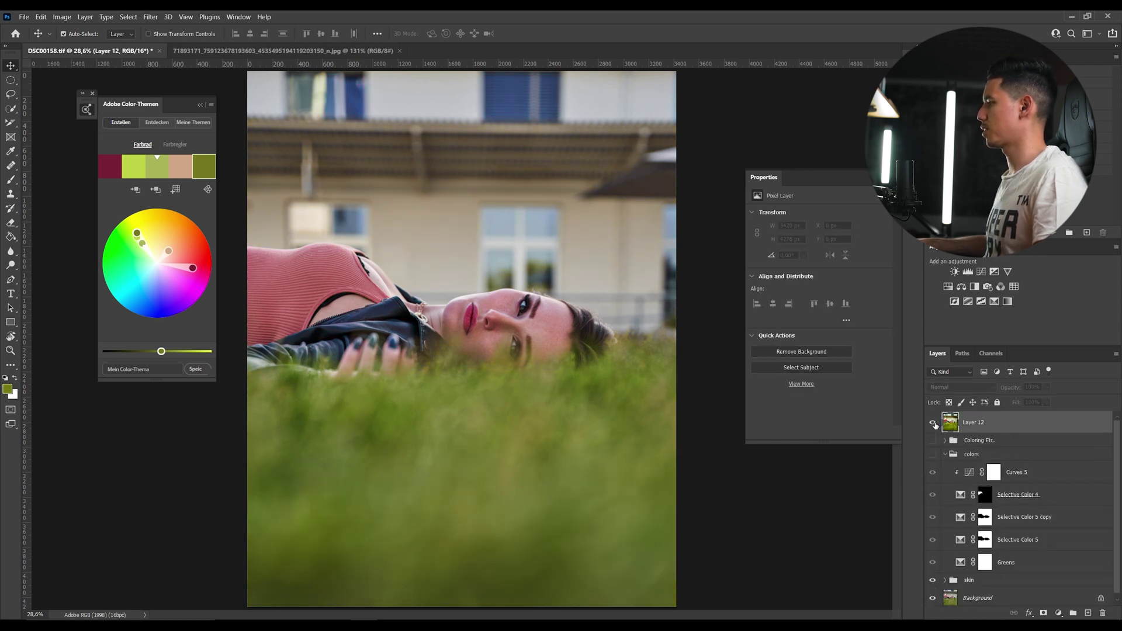
# - Compare Layer 12 with the uncoloured portrait, hide it, and show the colors group to examine the new grade
pyautogui.click(933, 424)
pyautogui.click(933, 422)
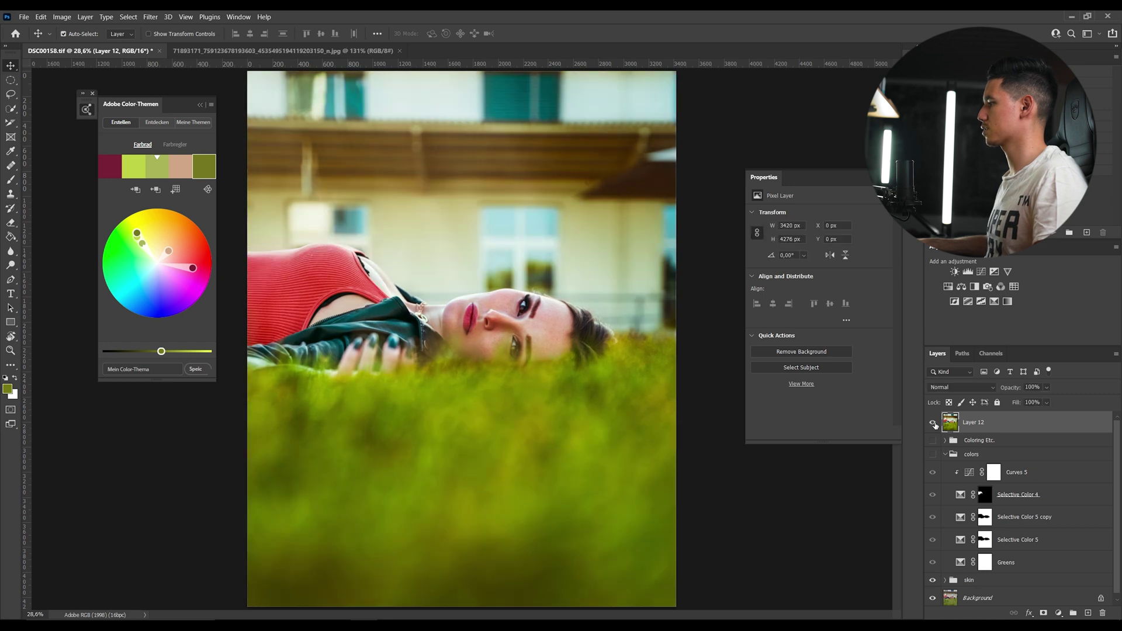
pyautogui.click(933, 423)
pyautogui.click(933, 423)
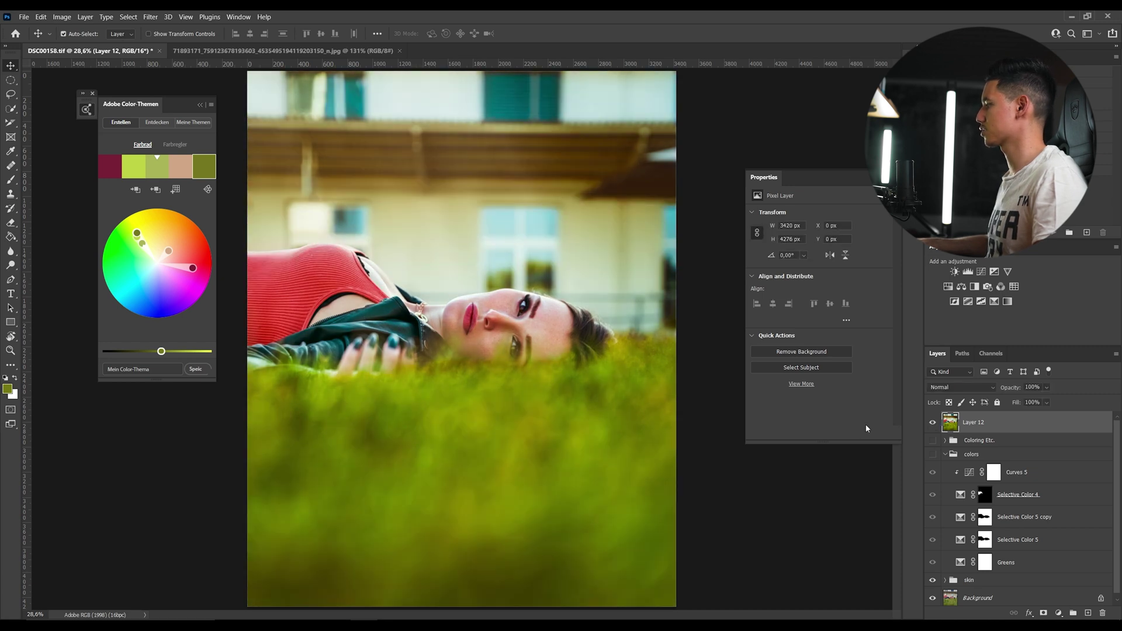
pyautogui.click(933, 423)
pyautogui.click(934, 454)
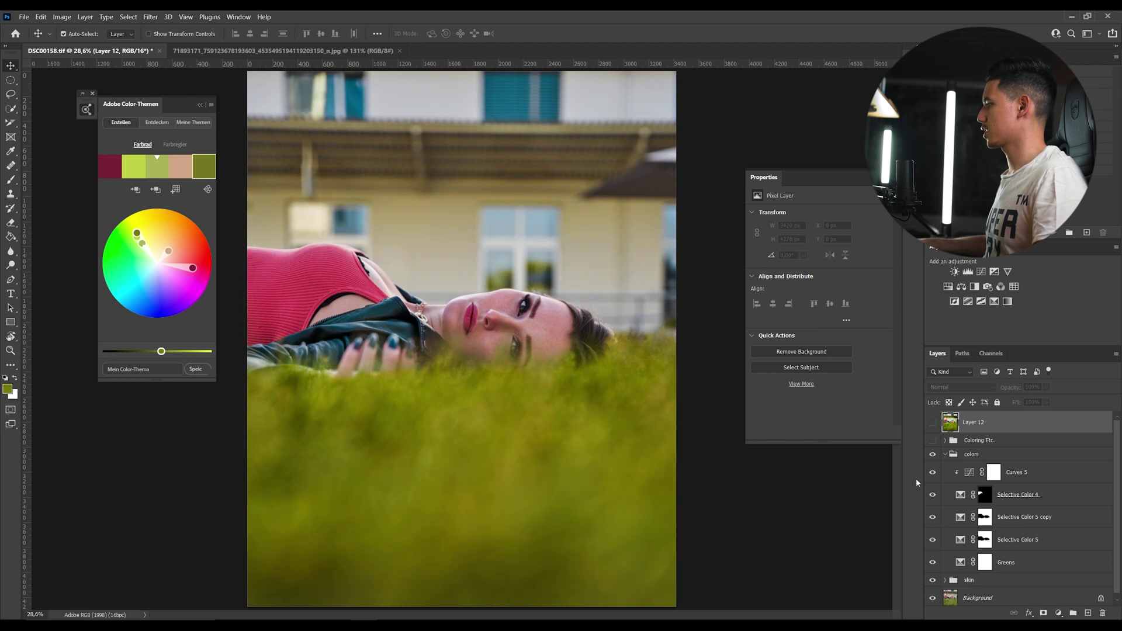
pyautogui.scroll(-1, 493, 331)
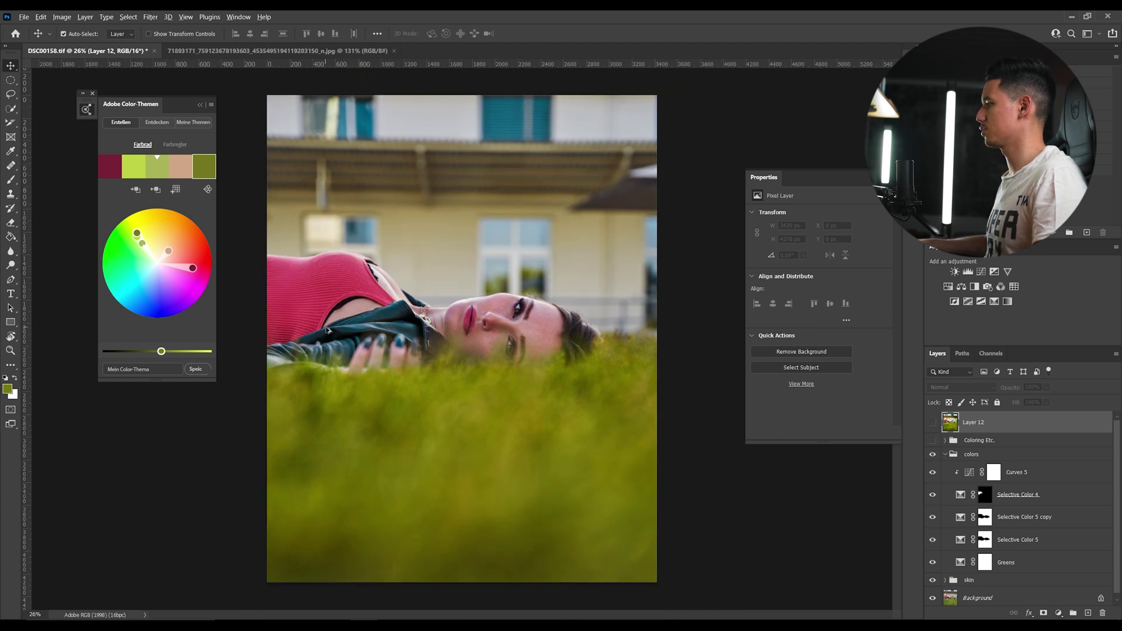
pyautogui.scroll(5, 372, 326)
pyautogui.scroll(-4, 400, 330)
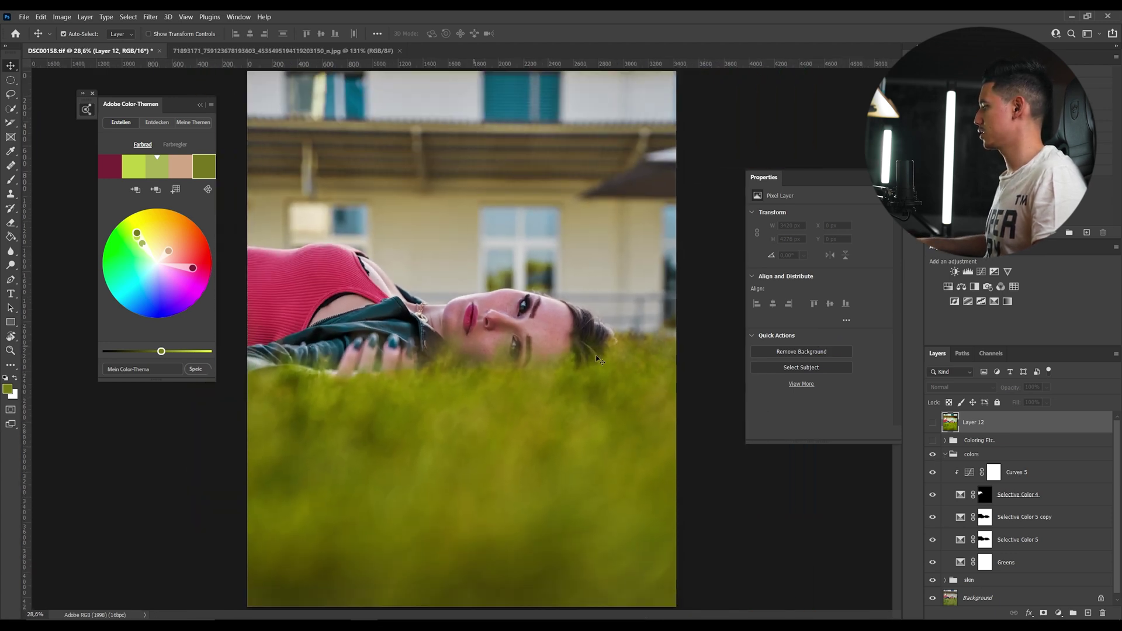
# - Set the Greens layer's Cyans to Cyan +100, Magenta -18 and Yellow +18
pyautogui.click(960, 558)
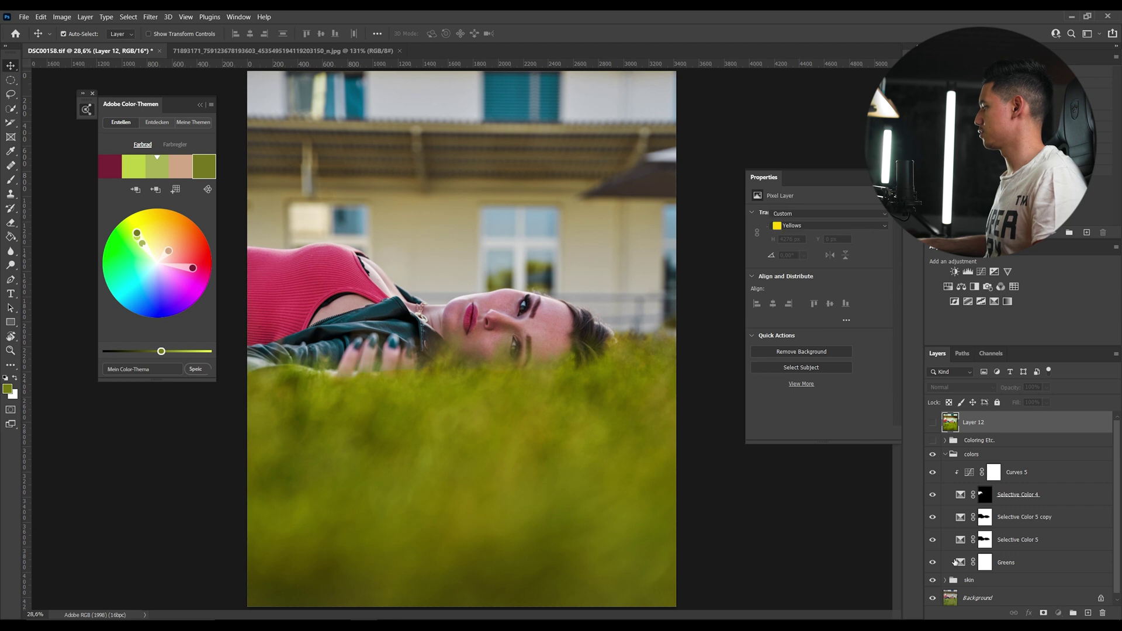
pyautogui.click(804, 226)
pyautogui.click(807, 260)
pyautogui.moveTo(823, 250); pyautogui.dragTo(892, 251)
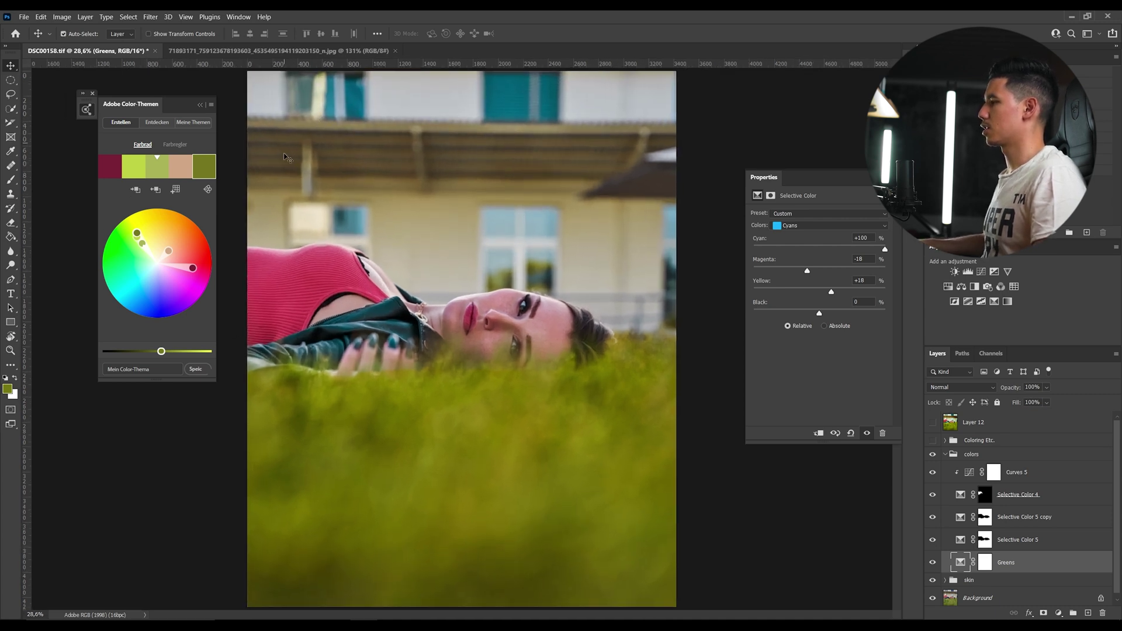
# - Sample a colour near the woman's forehead and compare the graded portrait with the reference photo
pyautogui.press('b')
pyautogui.keyDown('alt'); pyautogui.click(560, 324); pyautogui.keyUp('alt')
pyautogui.moveTo(563, 327)
pyautogui.mouseDown()
pyautogui.moveTo(584, 328)
pyautogui.moveTo(578, 313)
pyautogui.mouseUp()
pyautogui.click(241, 51)
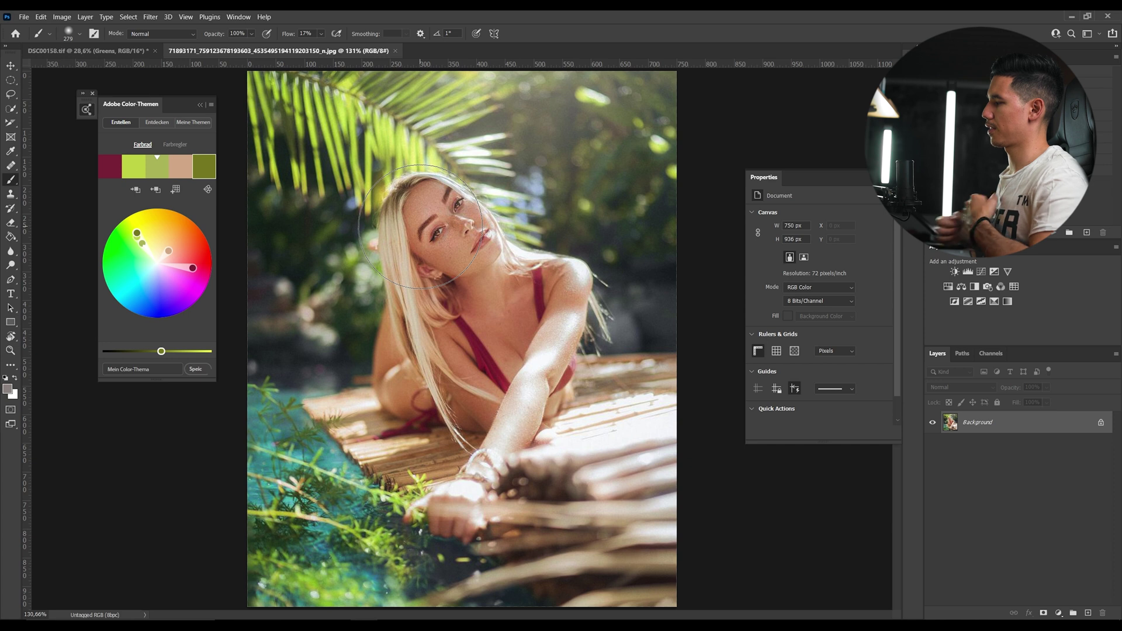
pyautogui.hotkey('ctrl', 'Tab')
pyautogui.hotkey('ctrl', 'Tab')
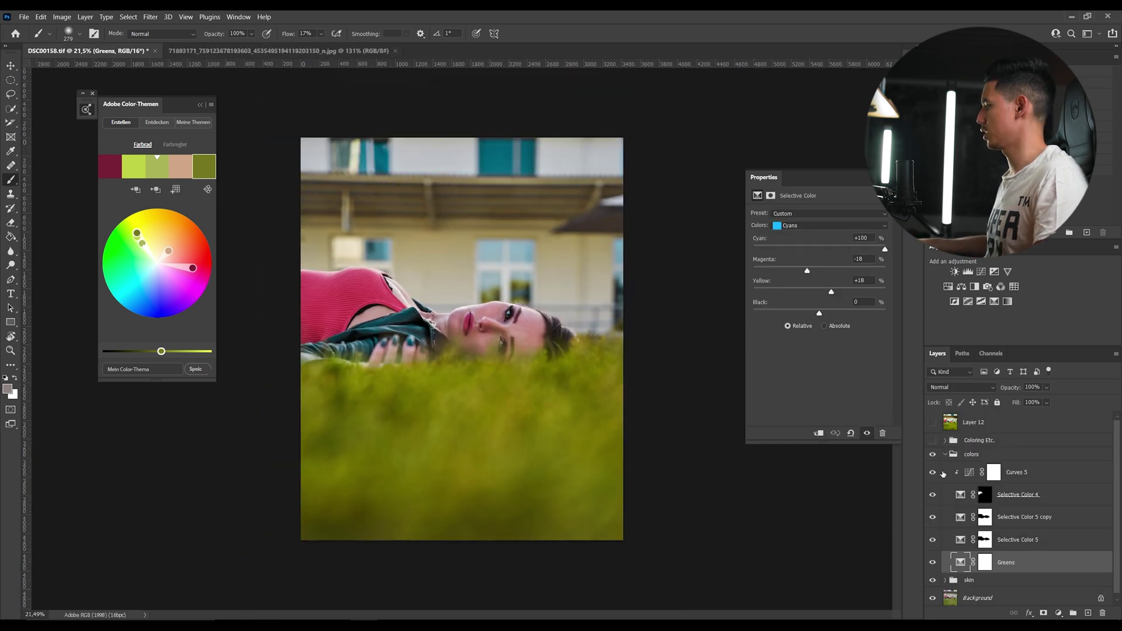
pyautogui.hotkey('ctrl', 'Tab')
# - Examine the portrait with and without the colors group, and select its four Selective Color layers
pyautogui.click(945, 454)
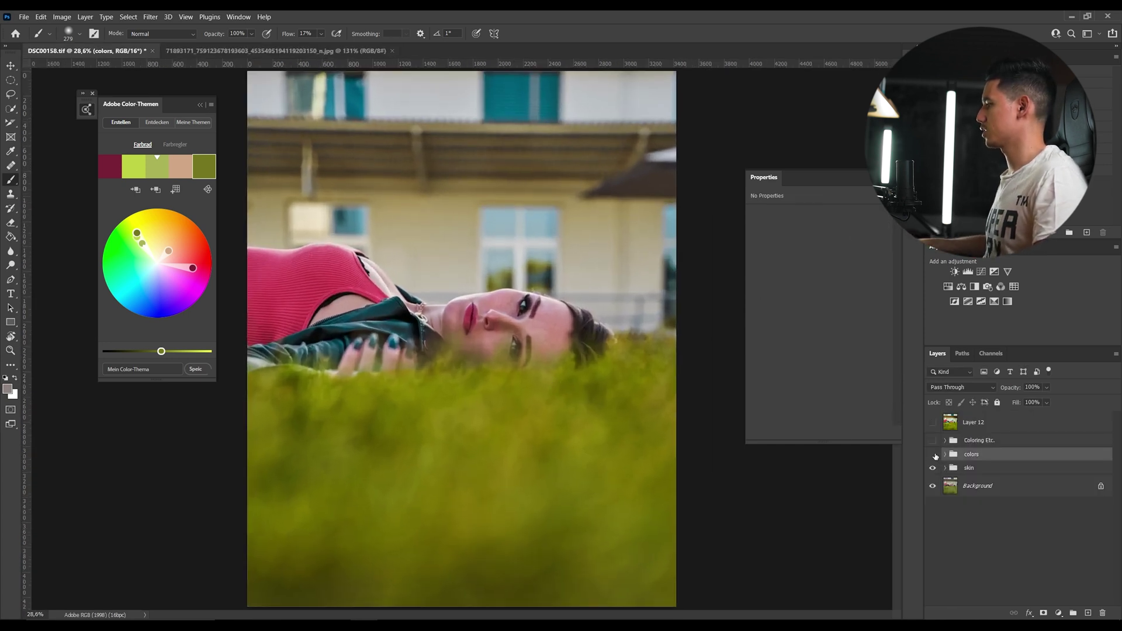
pyautogui.click(932, 454)
pyautogui.click(933, 455)
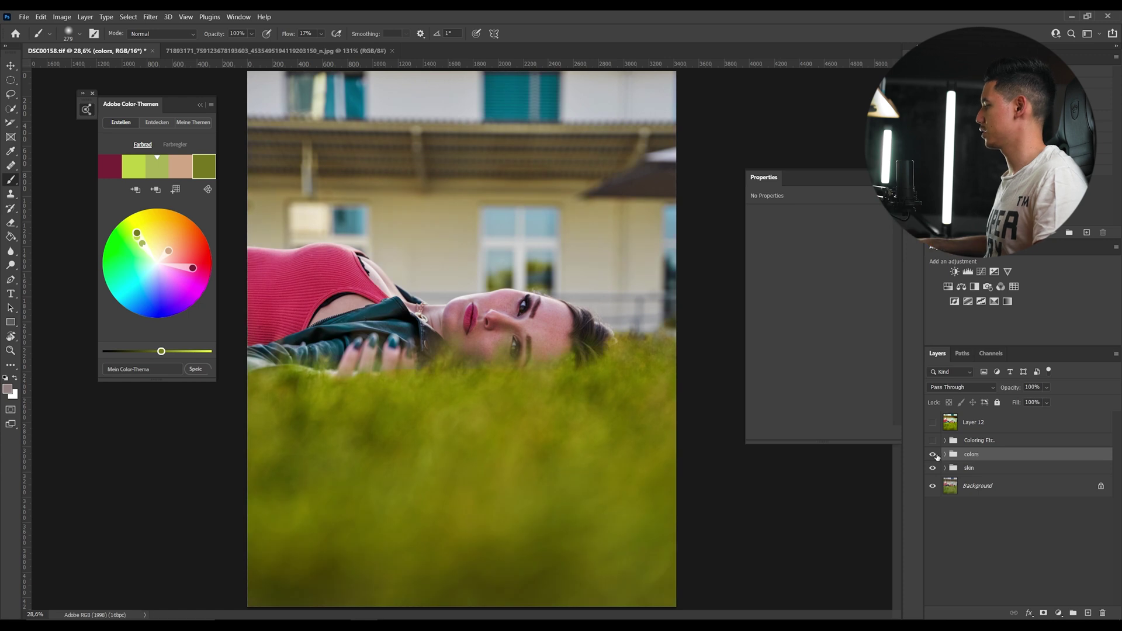
pyautogui.click(945, 455)
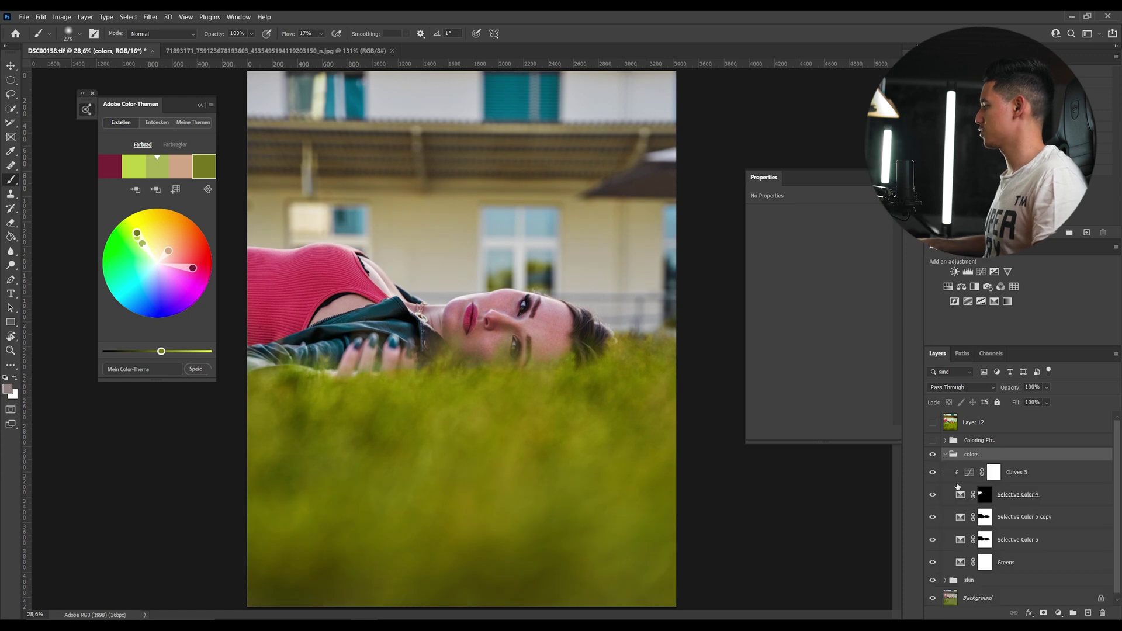
pyautogui.click(945, 454)
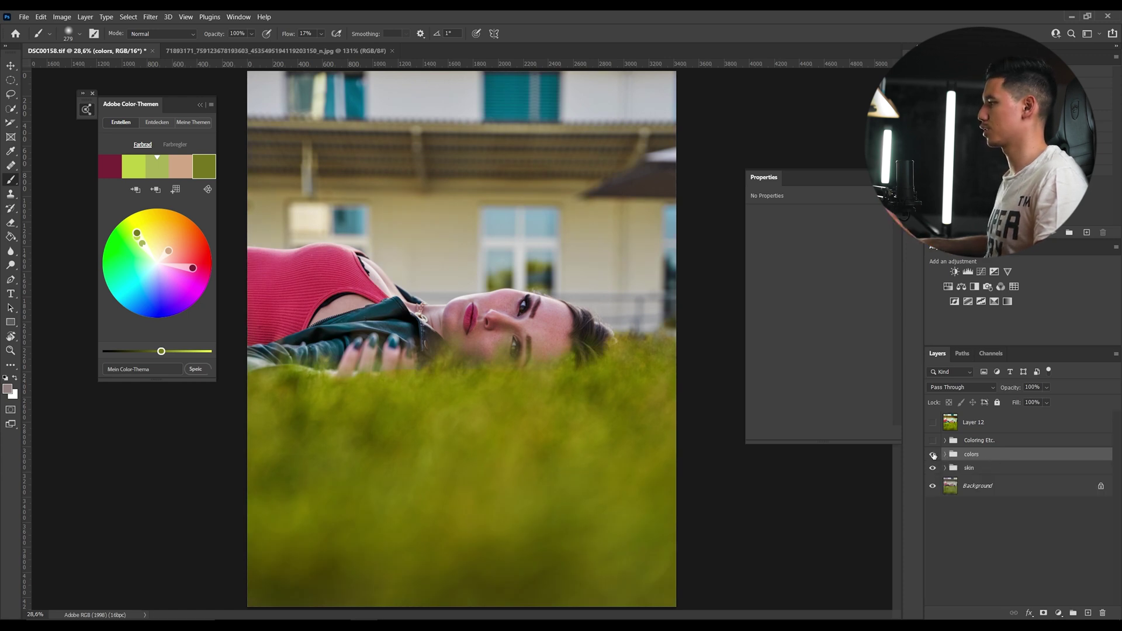
pyautogui.click(933, 454)
pyautogui.click(933, 455)
pyautogui.click(946, 455)
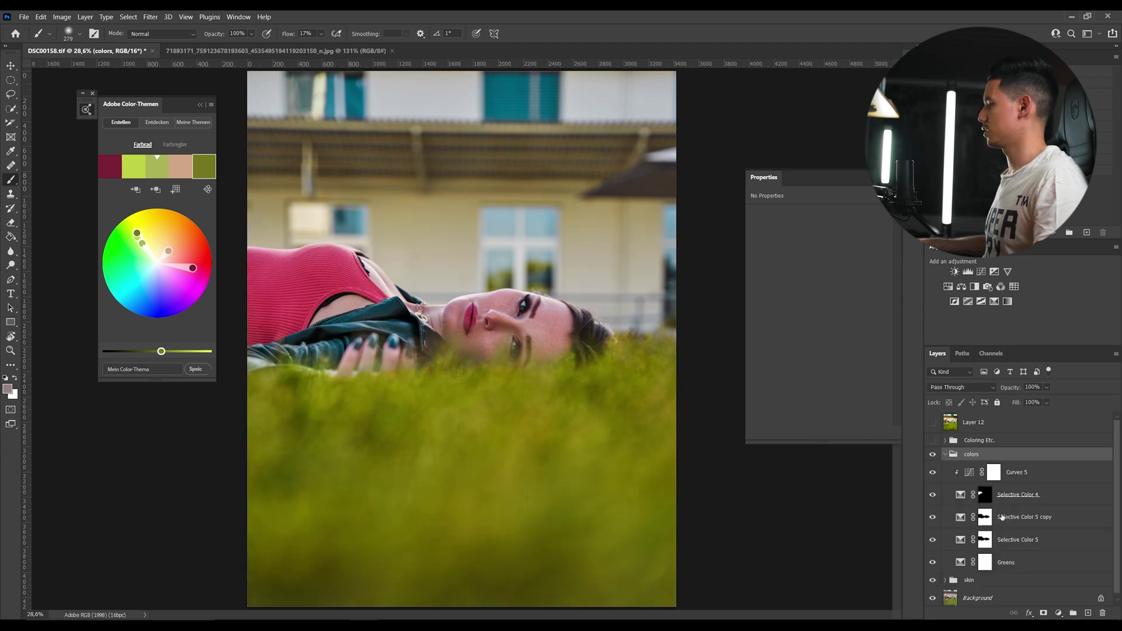
pyautogui.click(1029, 494)
pyautogui.keyDown('shift'); pyautogui.click(1028, 563); pyautogui.keyUp('shift')
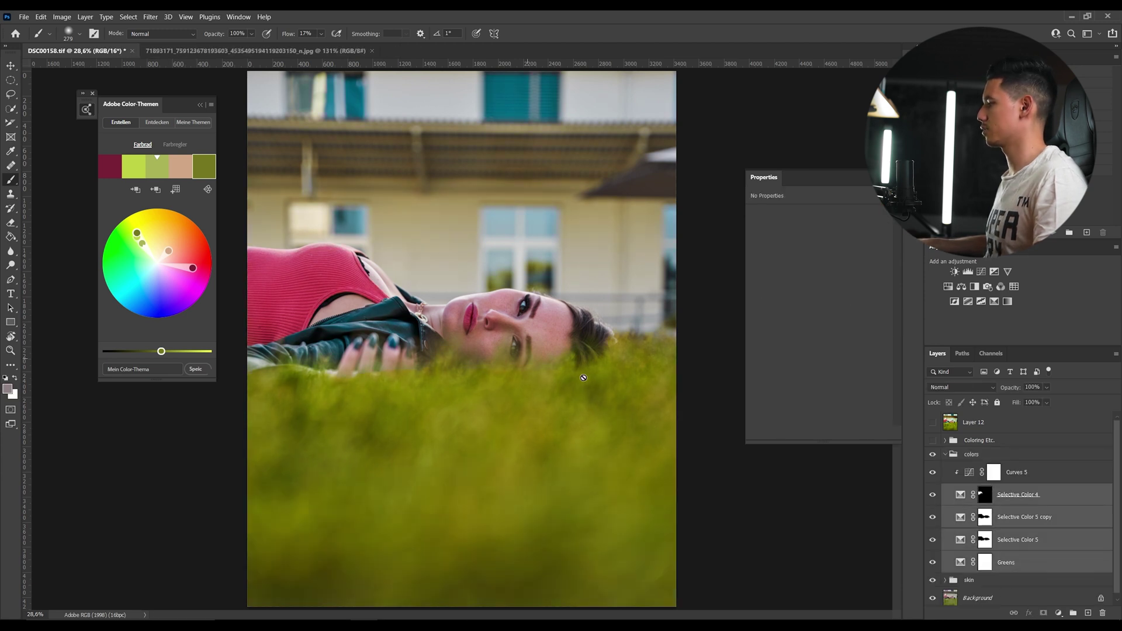
pyautogui.click(933, 455)
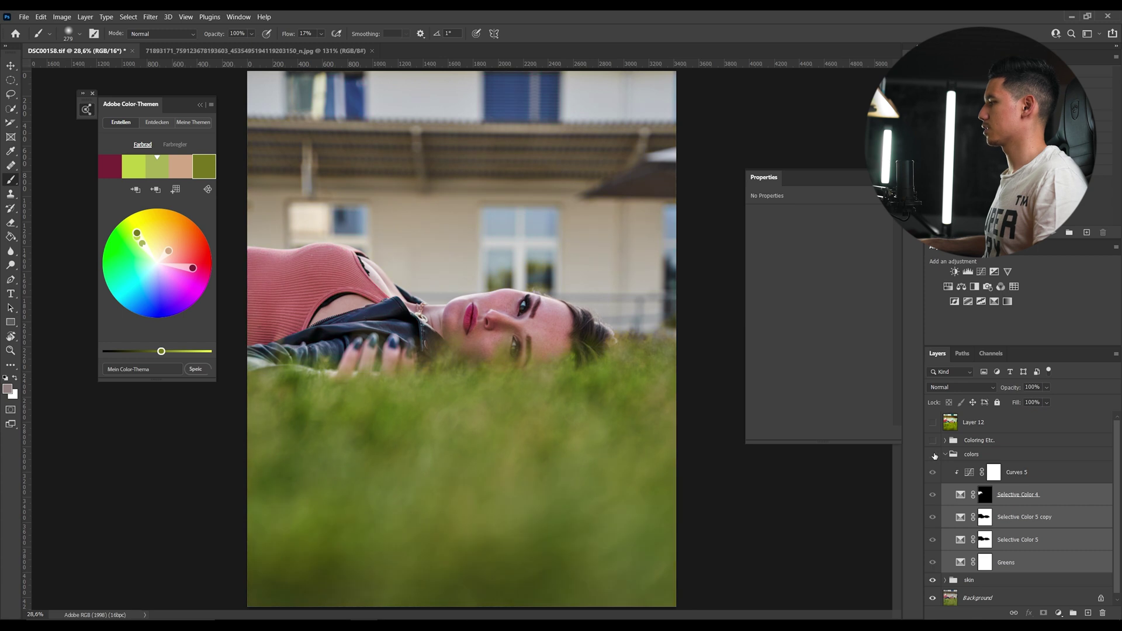
pyautogui.click(934, 455)
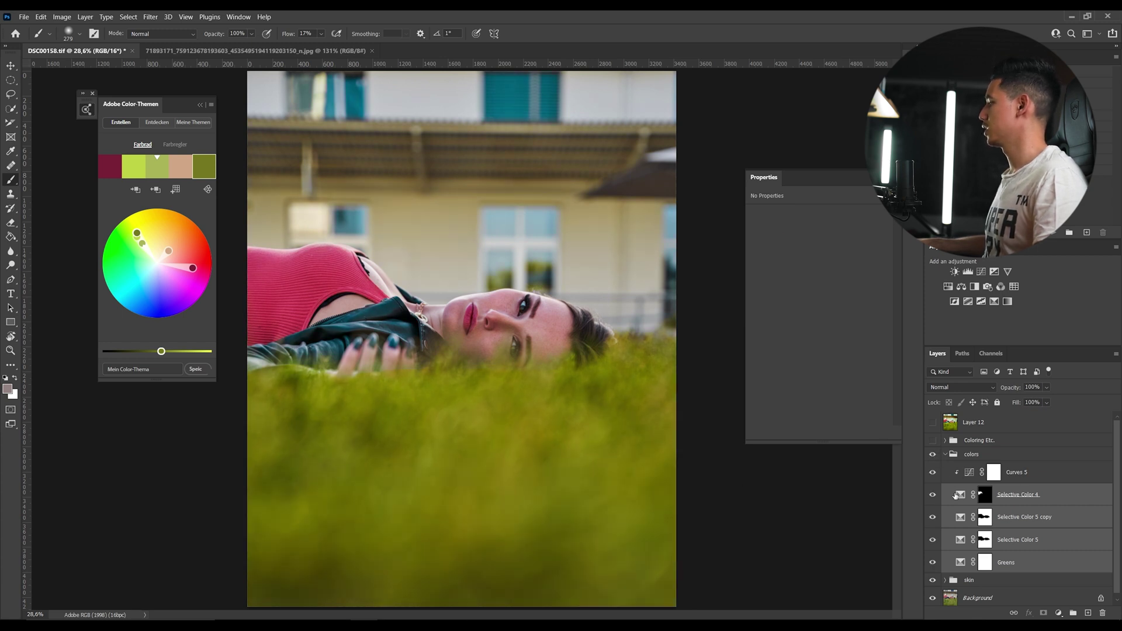
# - Select the Selective Color 4 adjustment layer and hide it to check its effect on the portrait
pyautogui.click(983, 496)
pyautogui.click(957, 495)
pyautogui.click(932, 496)
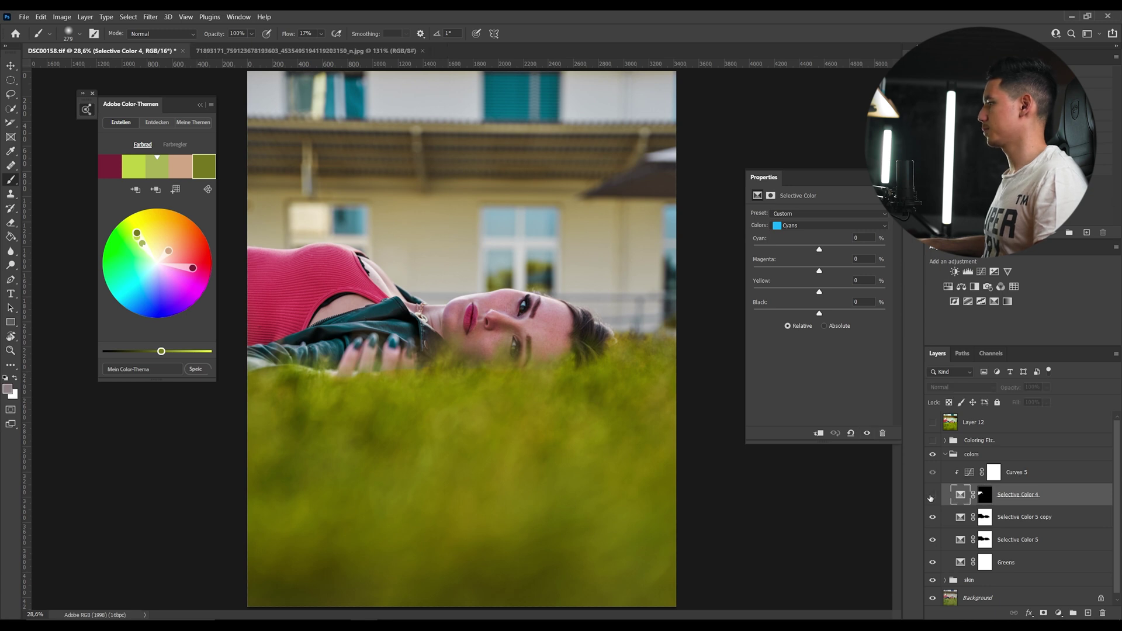
# - Check the portrait with and without Selective Color 4, and with and without the collapsed colors group
pyautogui.click(932, 495)
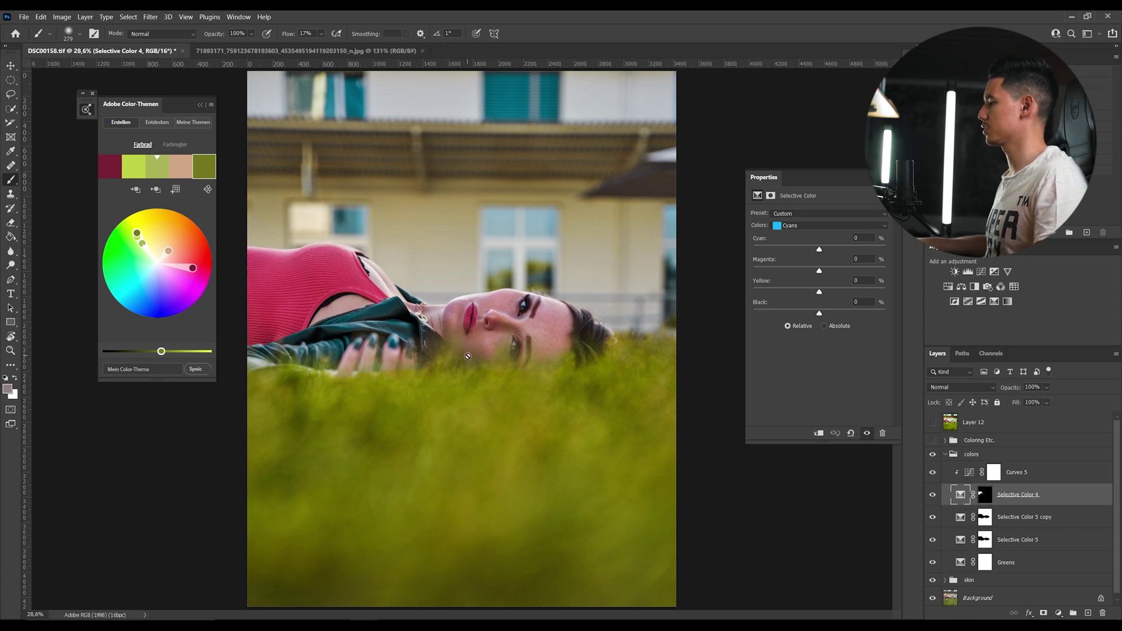
pyautogui.click(932, 496)
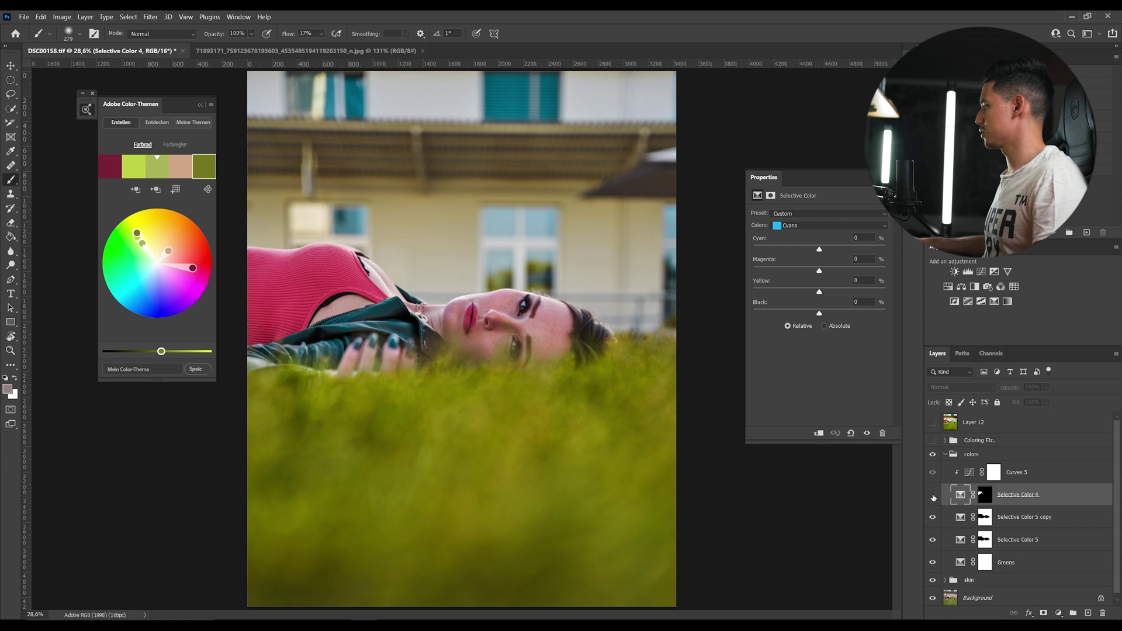
pyautogui.click(932, 496)
pyautogui.click(947, 457)
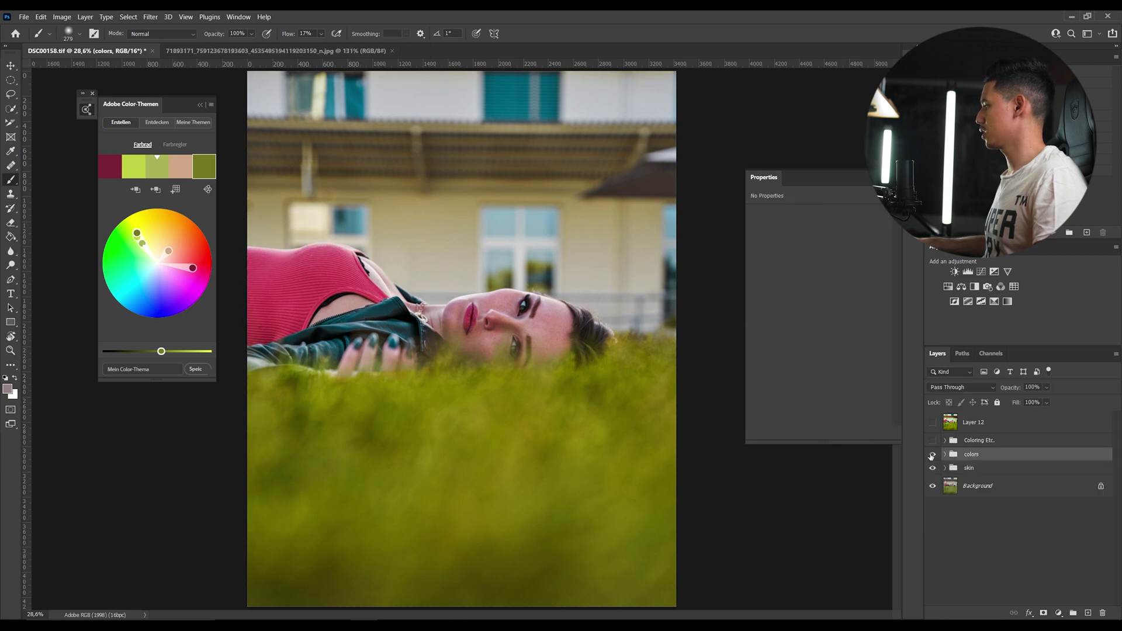
pyautogui.click(933, 454)
pyautogui.click(932, 454)
pyautogui.scroll(-2, 406, 307)
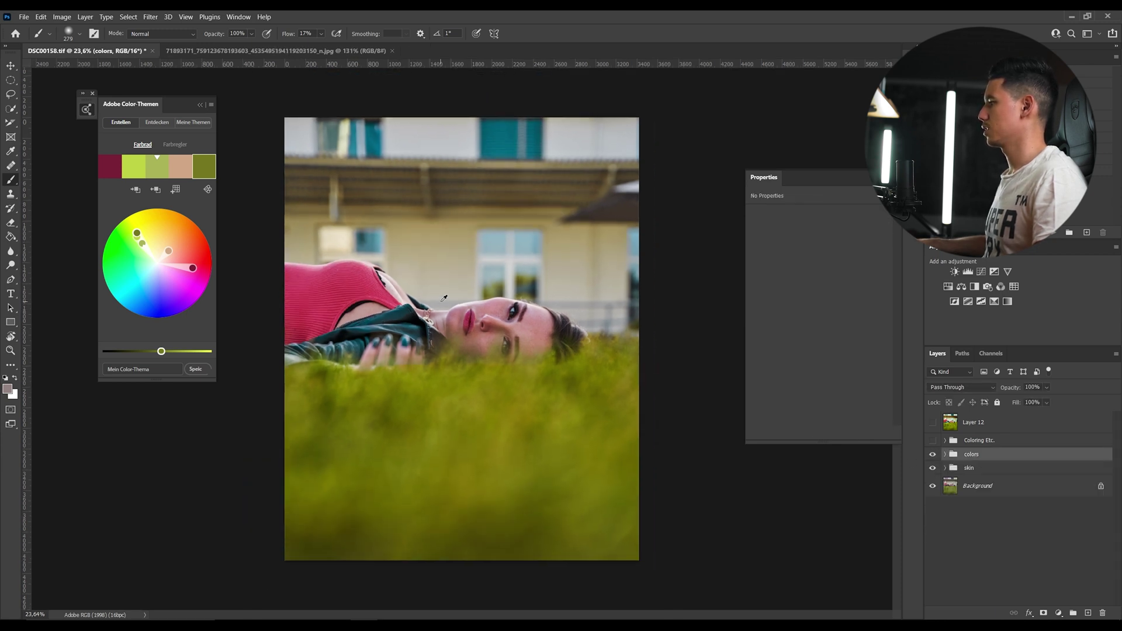
pyautogui.scroll(2, 433, 301)
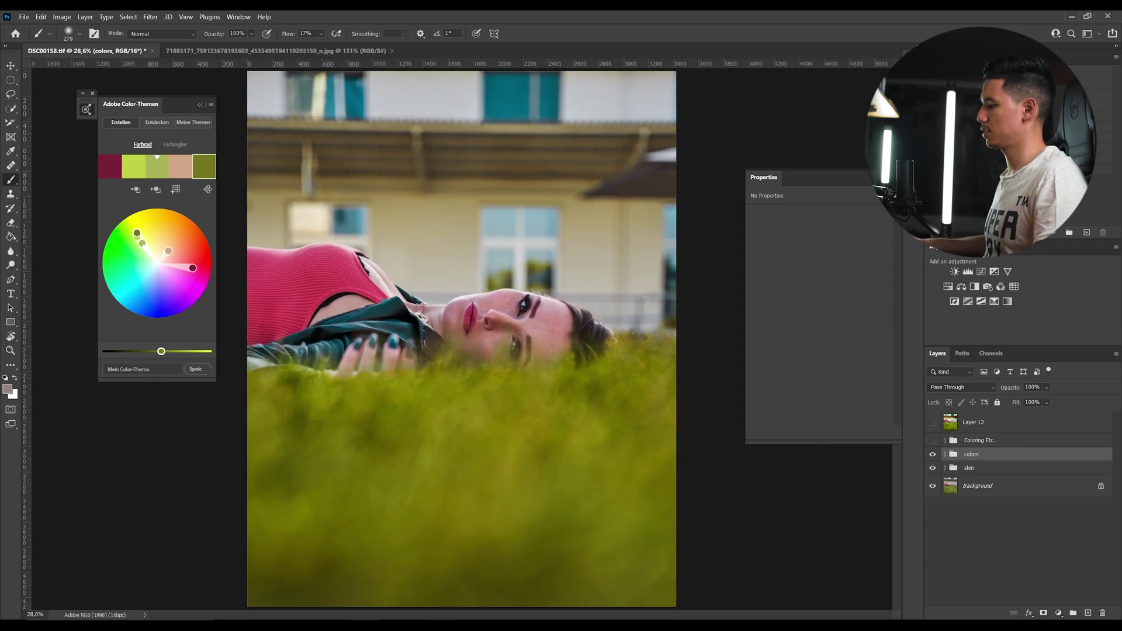
# - Switch to Adobe Color and view the reference photo's extracted theme on the color wheel
pyautogui.hotkey('alt', 'Tab')
pyautogui.click(659, 108)
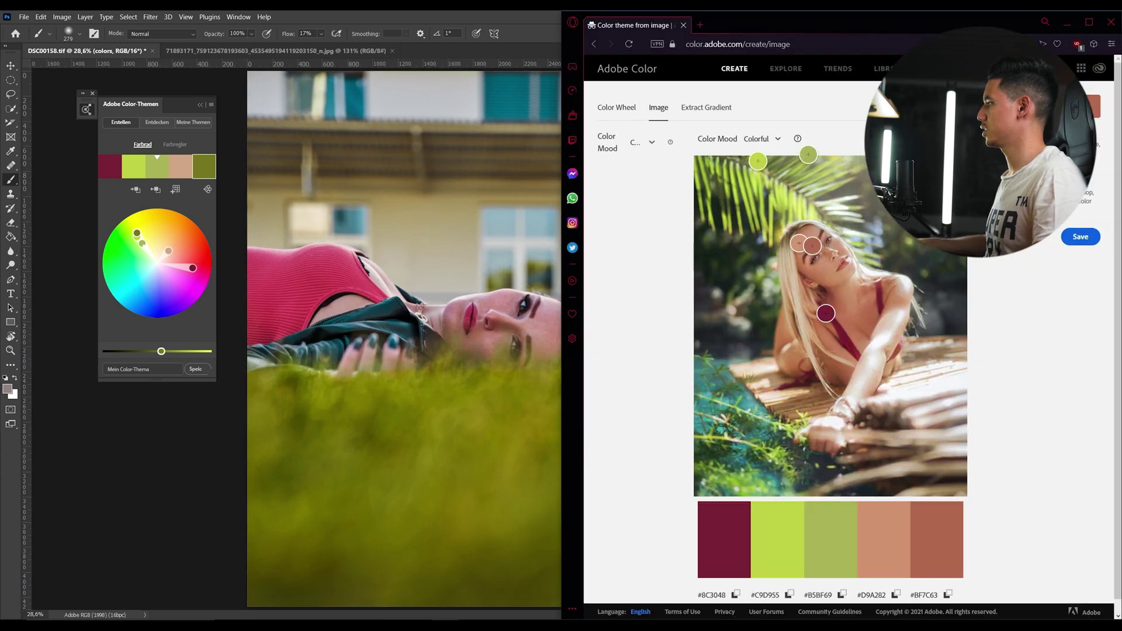
pyautogui.click(934, 138)
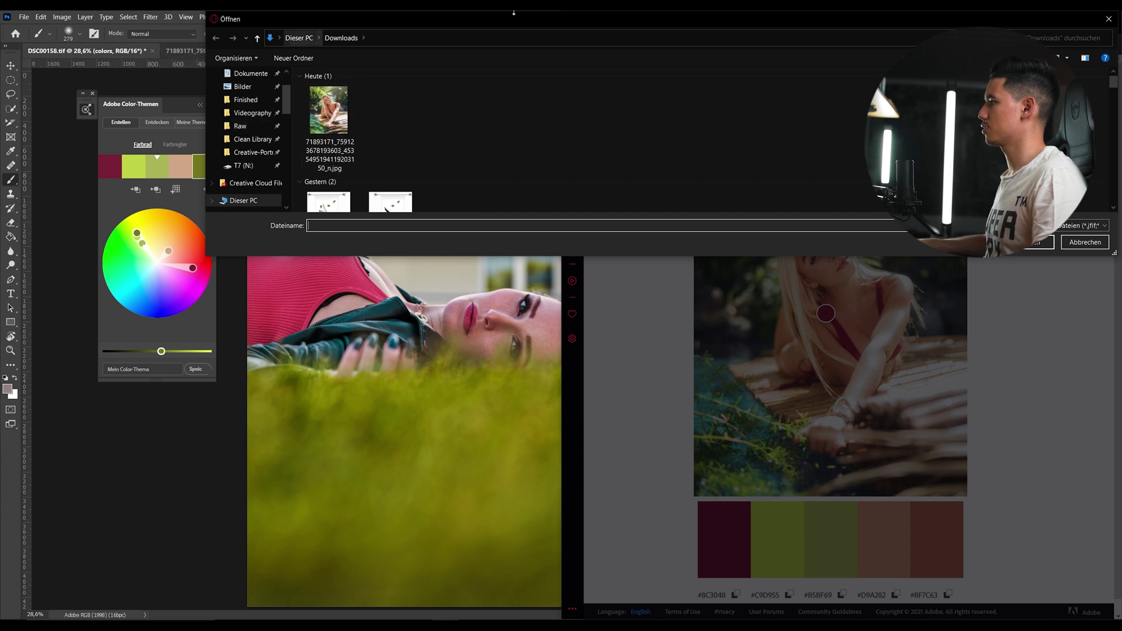
pyautogui.click(1098, 241)
pyautogui.click(617, 107)
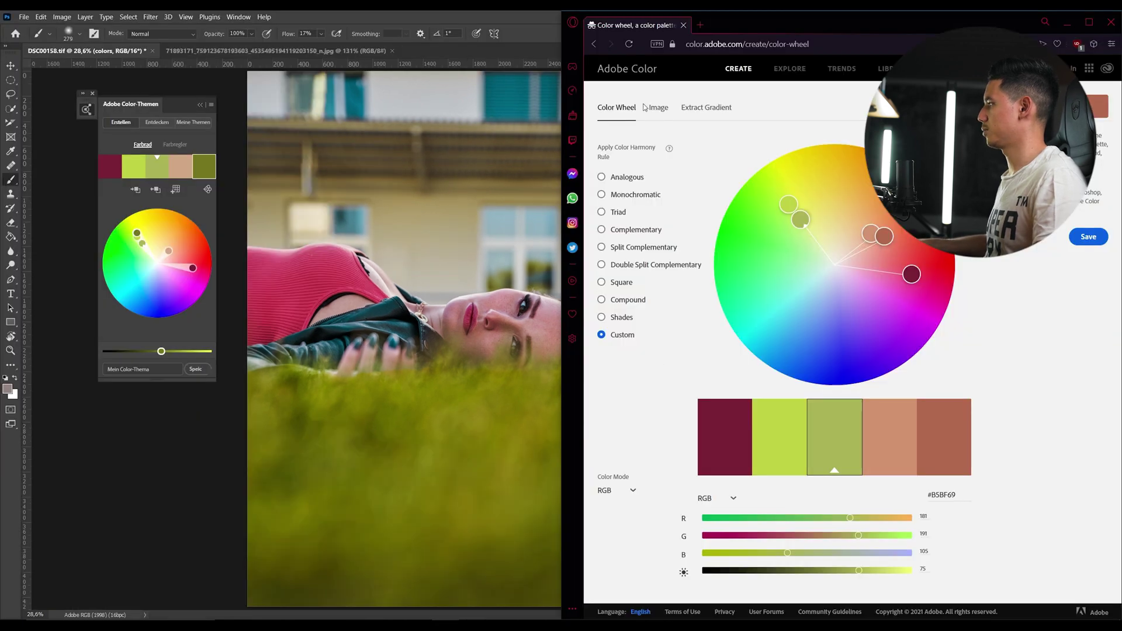
# - Extract a colour theme from the graded portrait and shift its pink swatch to red #DB5752 on the color wheel
pyautogui.click(659, 108)
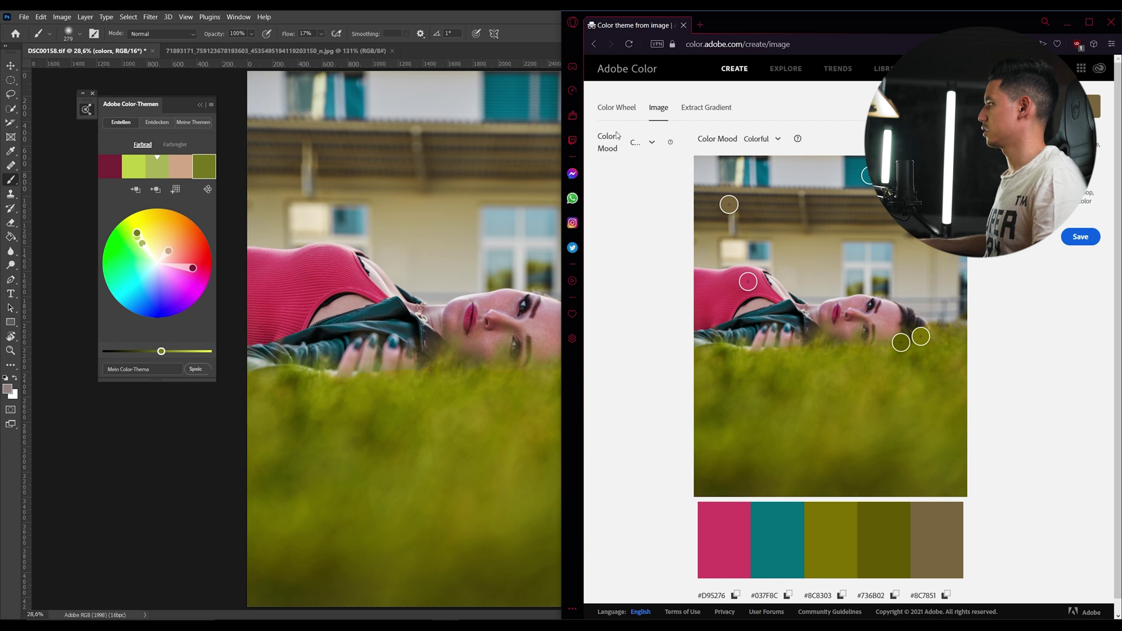
pyautogui.click(608, 117)
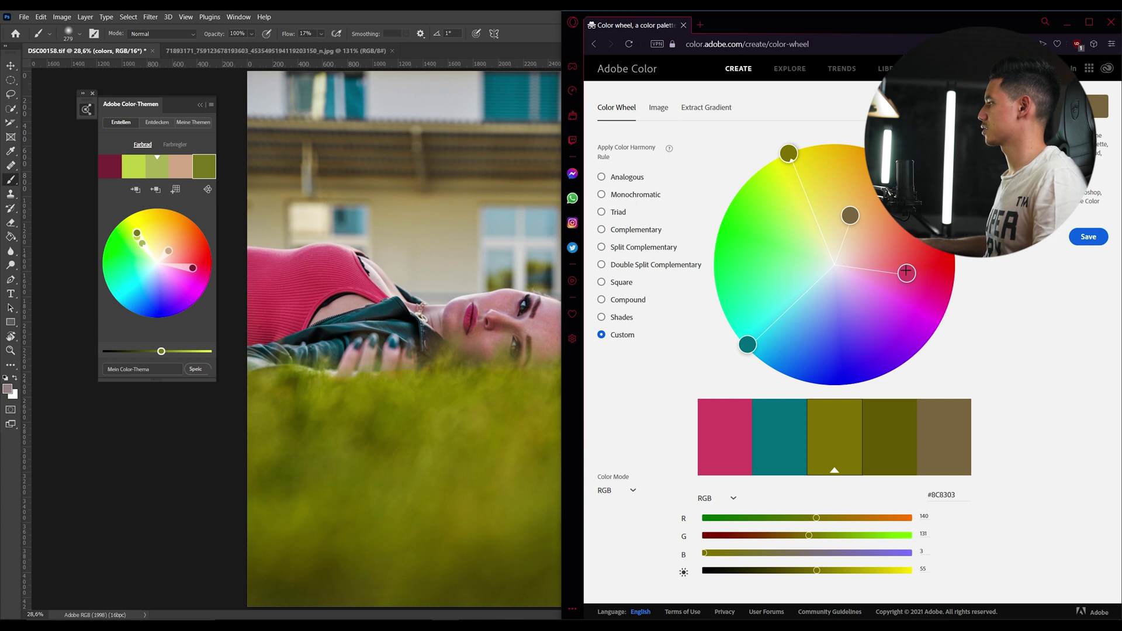
pyautogui.moveTo(906, 273); pyautogui.dragTo(908, 259)
pyautogui.click(556, 42)
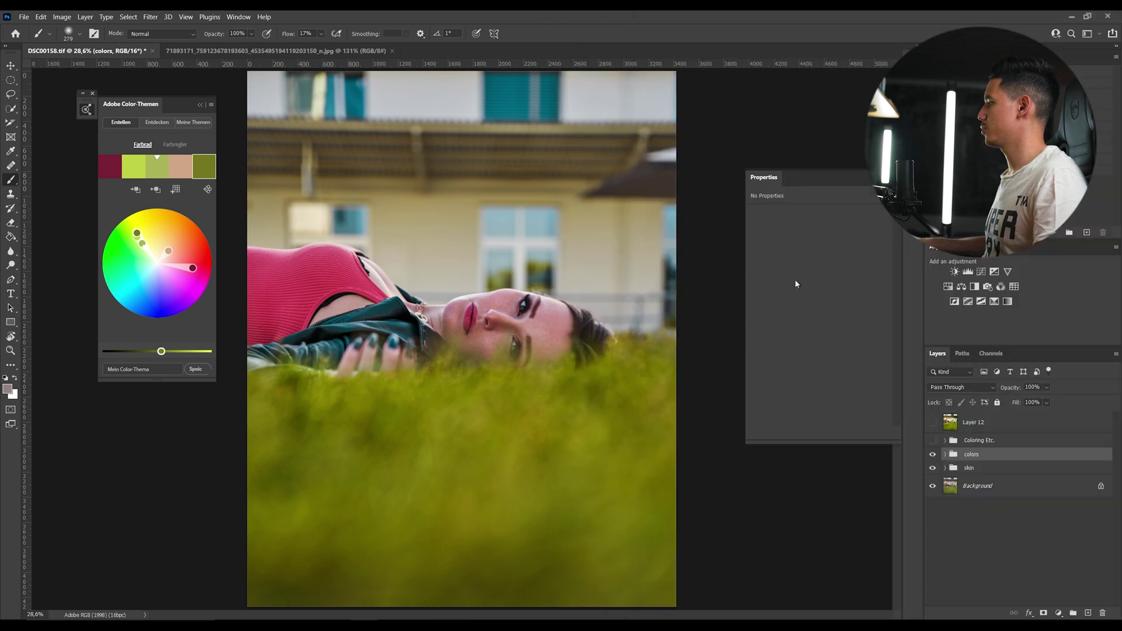
# - Return to the Reds of Selective Color 4 in the colors group, and sample the woman's pink top into the palette's last swatch
pyautogui.click(945, 454)
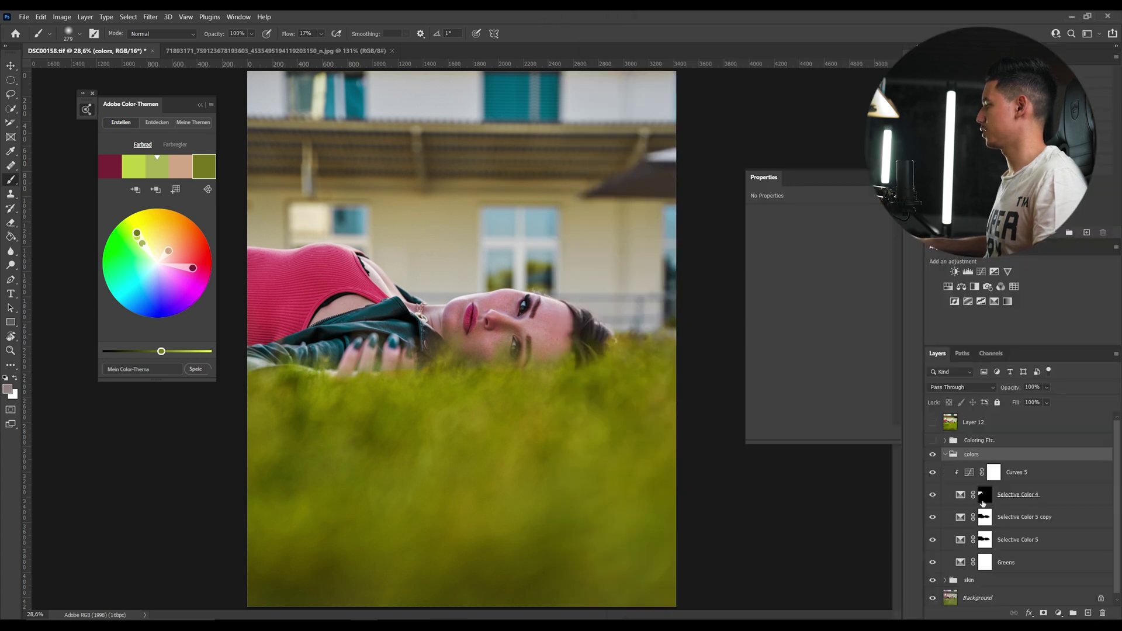
pyautogui.click(961, 495)
pyautogui.click(813, 226)
pyautogui.click(815, 229)
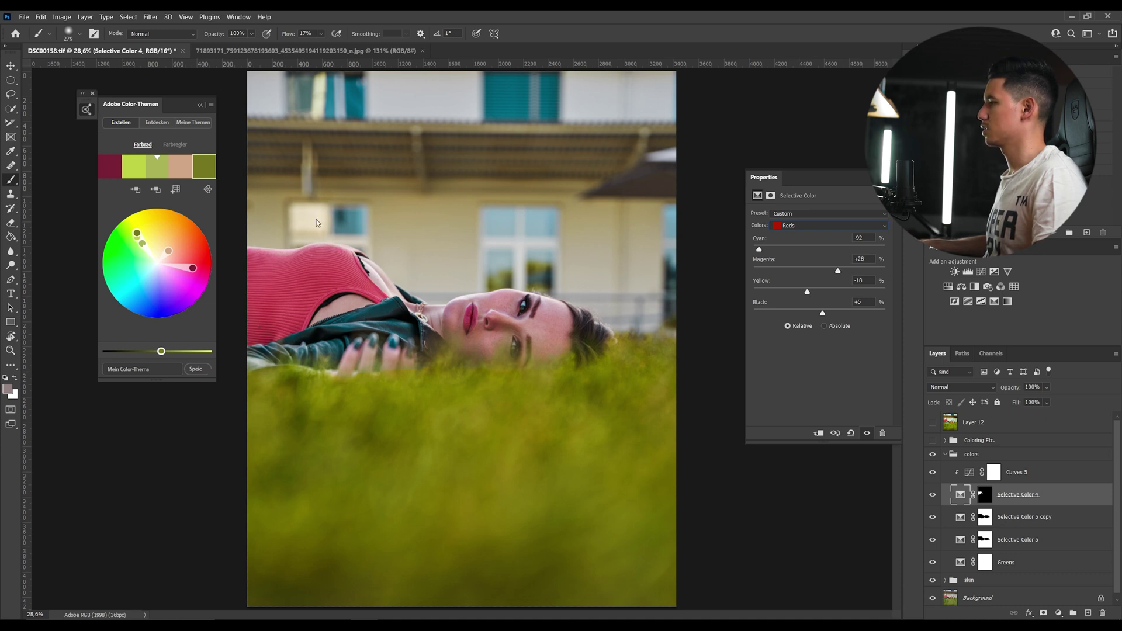
pyautogui.keyDown('alt'); pyautogui.click(317, 271); pyautogui.keyUp('alt')
pyautogui.click(135, 189)
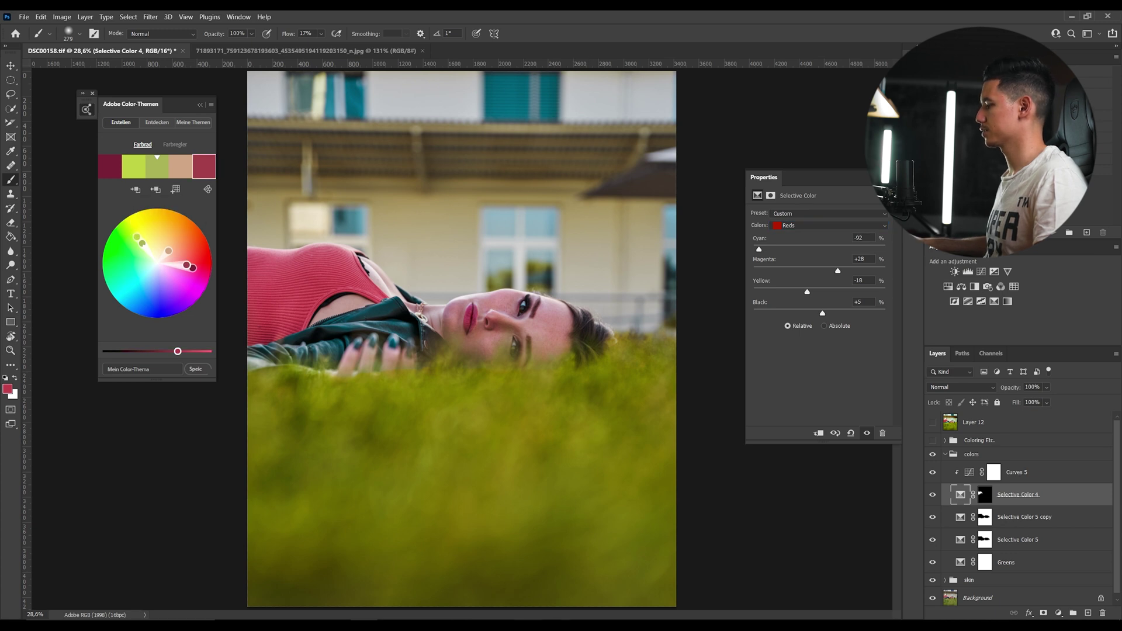
# - Compare the portrait's Adobe Color theme and the reference photo, and move the palette's last swatch to teal on the colour wheel
pyautogui.click(416, 618)
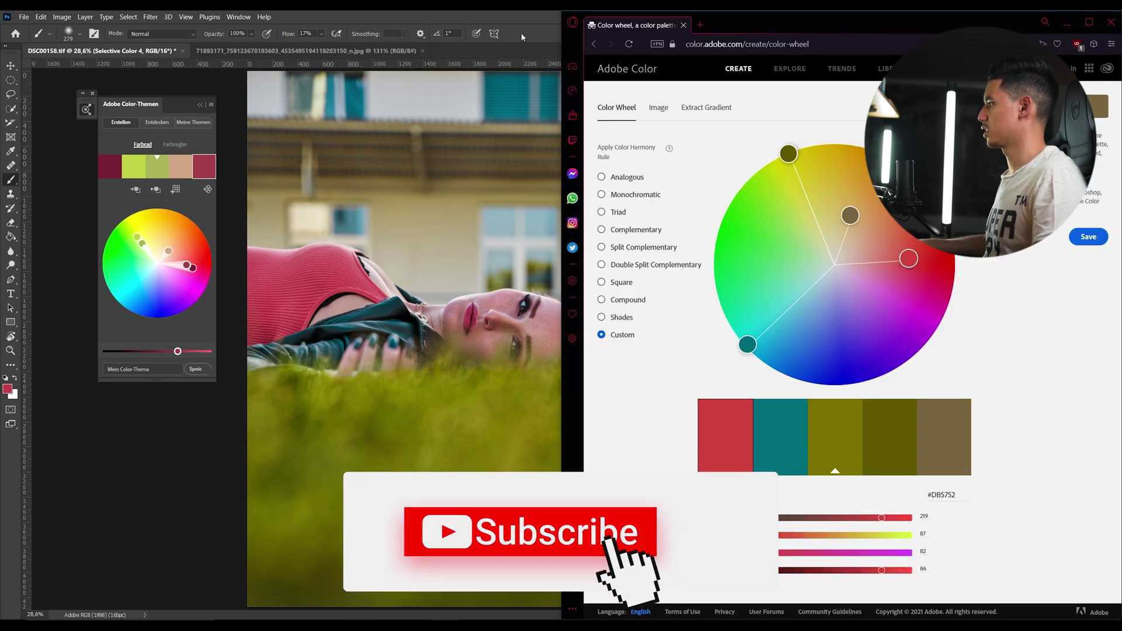
pyautogui.click(490, 26)
pyautogui.click(305, 53)
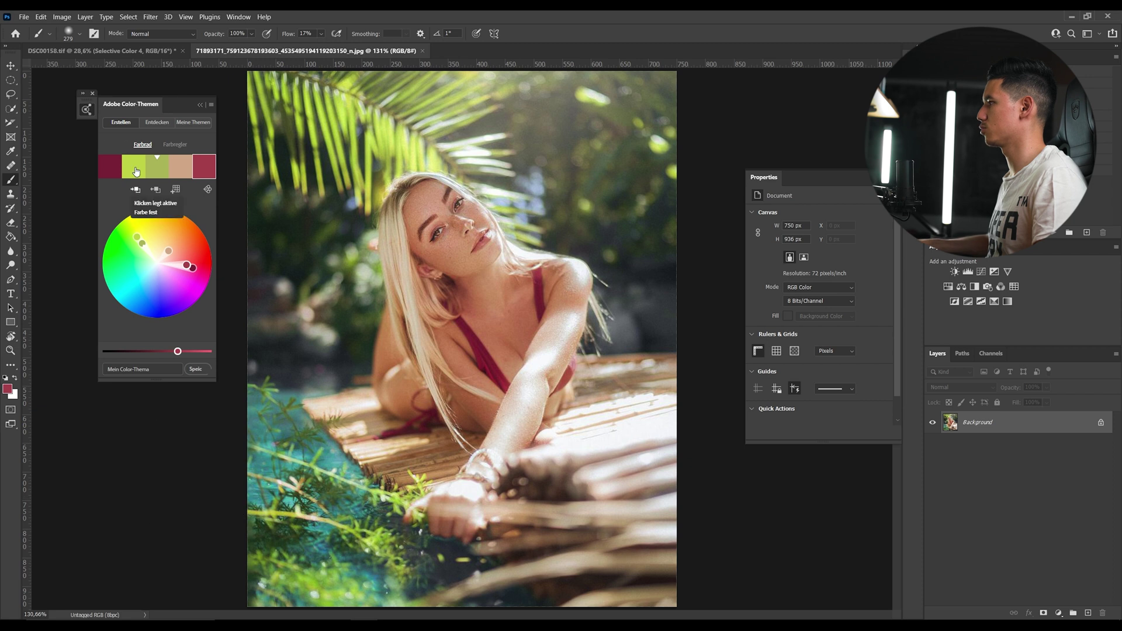
pyautogui.click(117, 52)
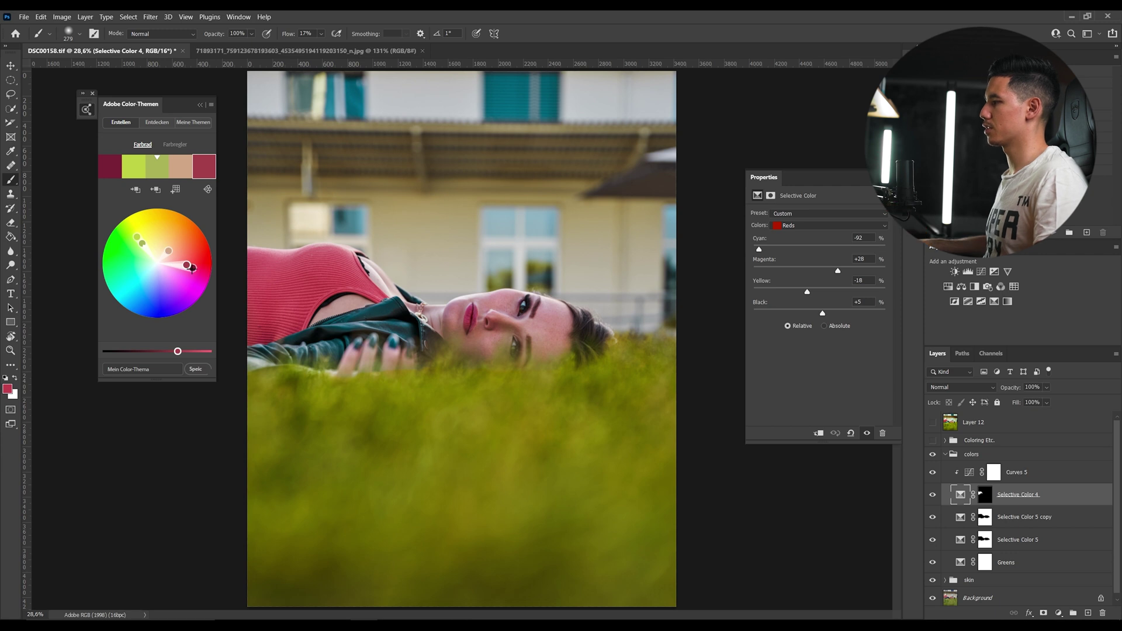
pyautogui.moveTo(194, 269); pyautogui.dragTo(123, 296)
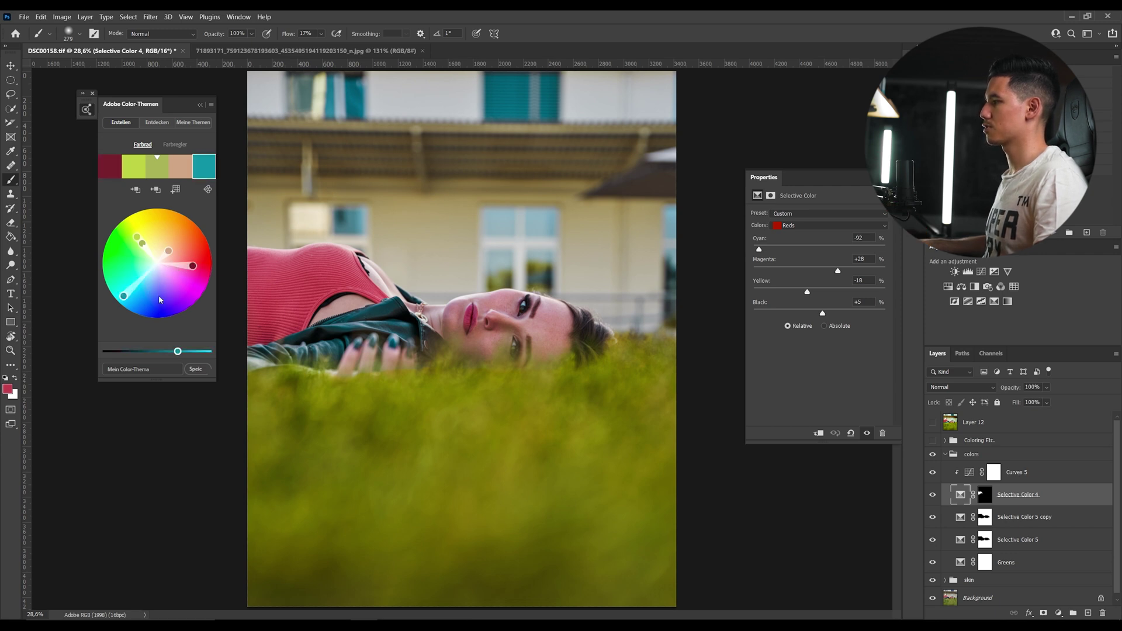